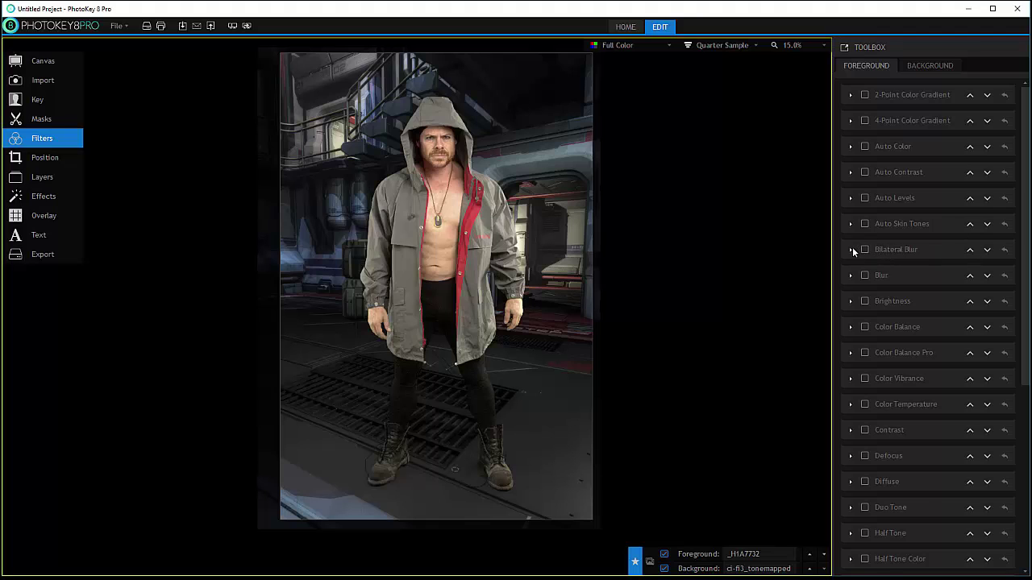
Try Bilateral Blur on the foreground with 2 iterations, blur about 39.21 and threshold 0.00, and switch the filter off again
{"action": "left_click", "coordinate": [891, 249]}
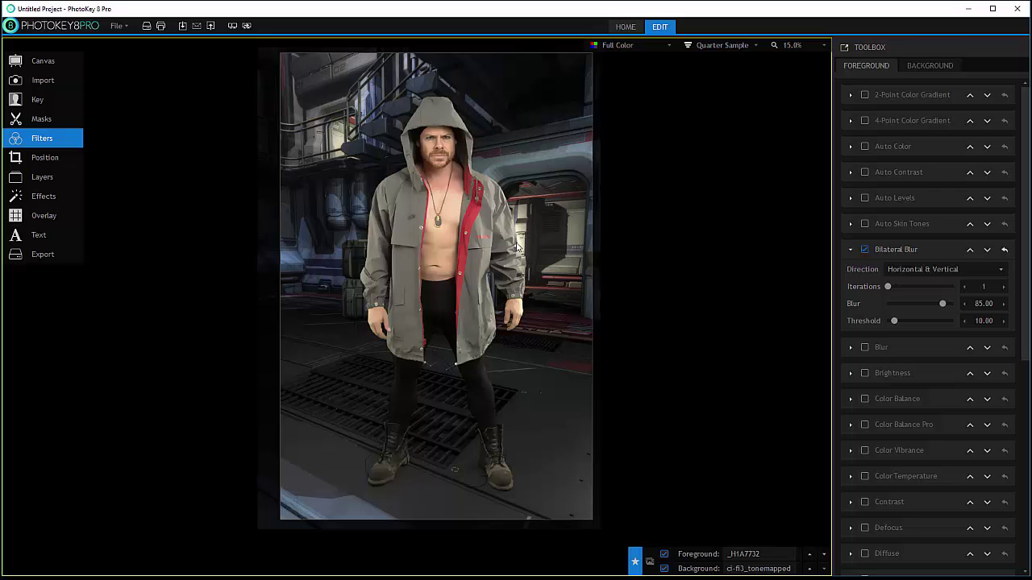
{"action": "scroll", "coordinate": [518, 195], "scroll_direction": "up", "scroll_amount": 5}
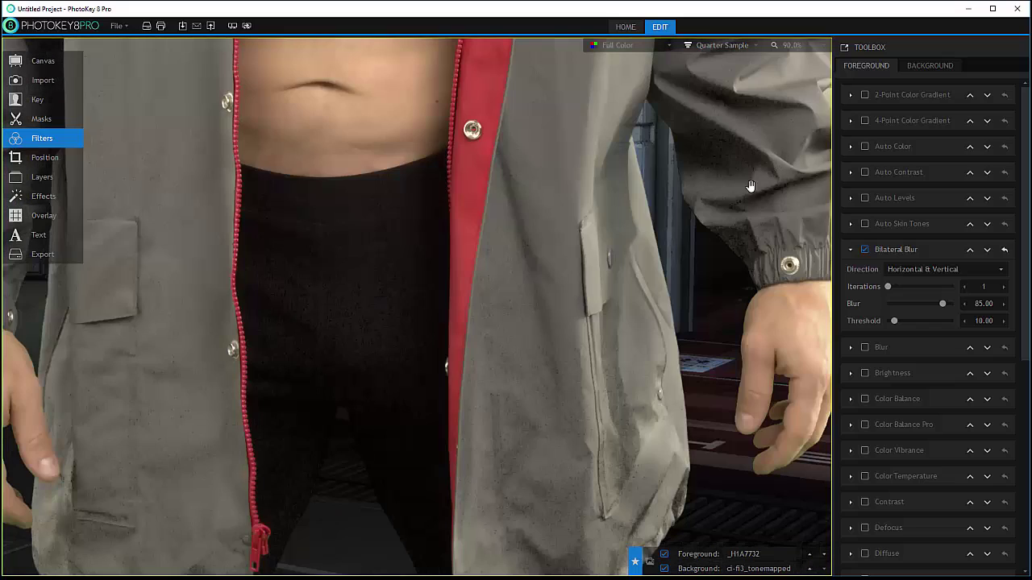
{"action": "left_click_drag", "start_coordinate": [750, 186], "coordinate": [628, 382]}
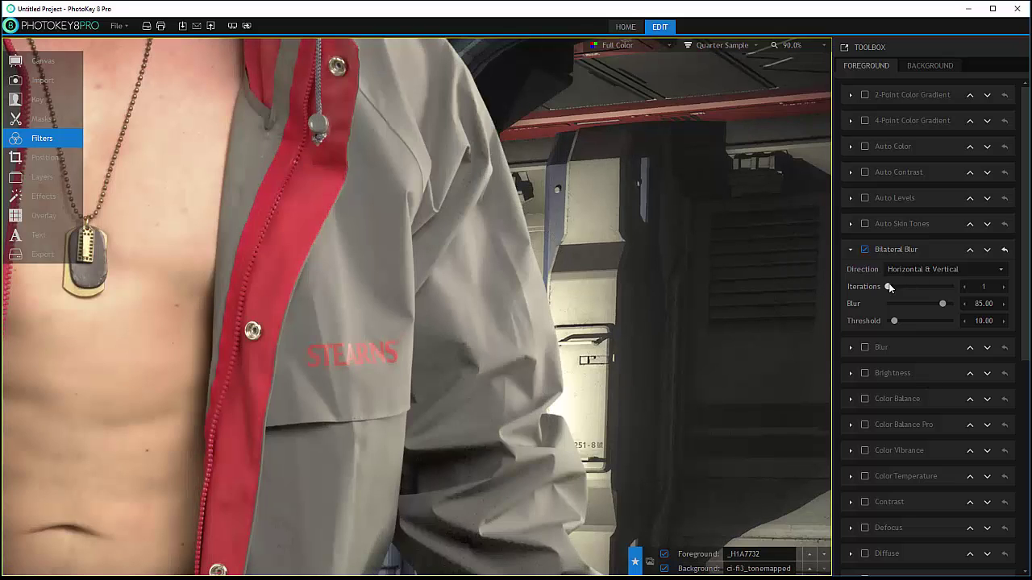
{"action": "left_click_drag", "start_coordinate": [887, 287], "coordinate": [951, 287]}
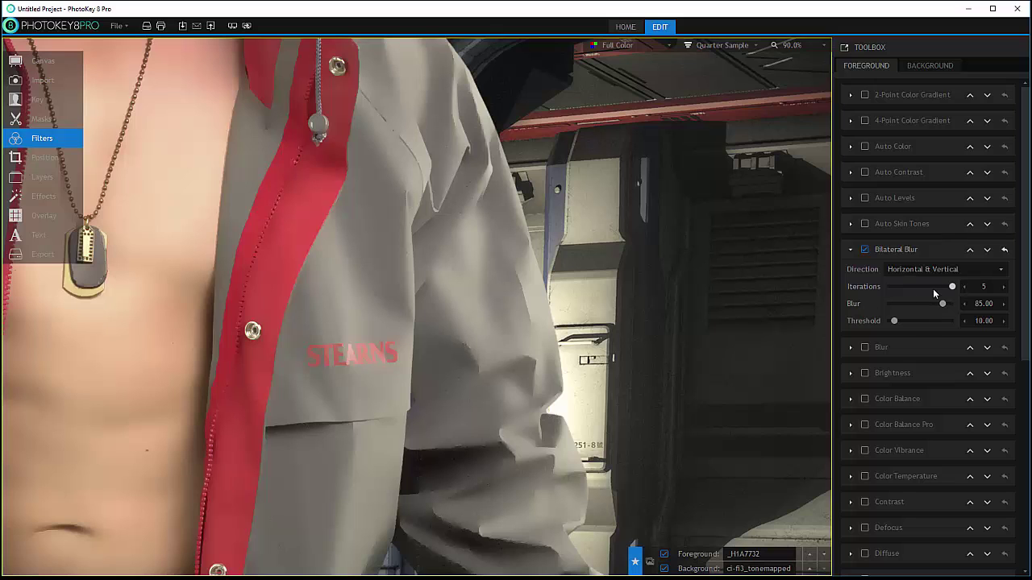
{"action": "left_click_drag", "start_coordinate": [953, 286], "coordinate": [930, 303]}
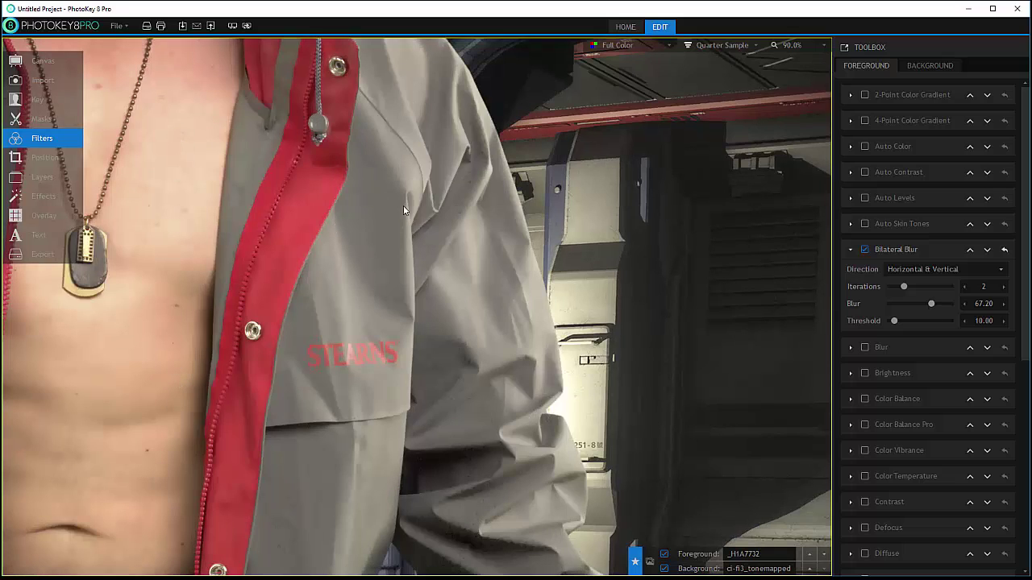
{"action": "left_click_drag", "start_coordinate": [932, 304], "coordinate": [884, 321]}
{"action": "scroll", "coordinate": [418, 235], "scroll_direction": "down", "scroll_amount": 1}
{"action": "scroll", "coordinate": [419, 237], "scroll_direction": "down", "scroll_amount": 3}
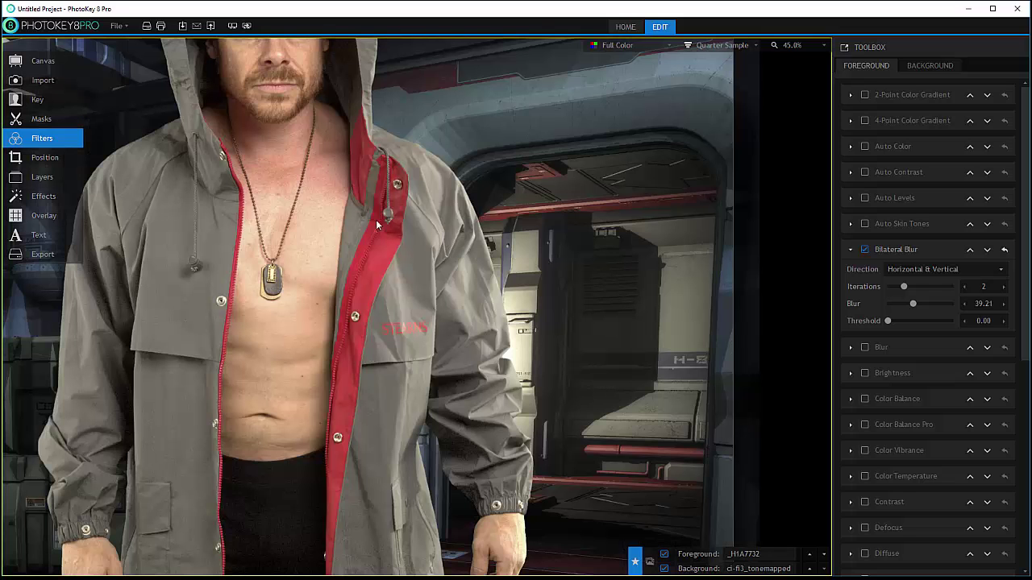
{"action": "left_click_drag", "start_coordinate": [378, 221], "coordinate": [482, 322]}
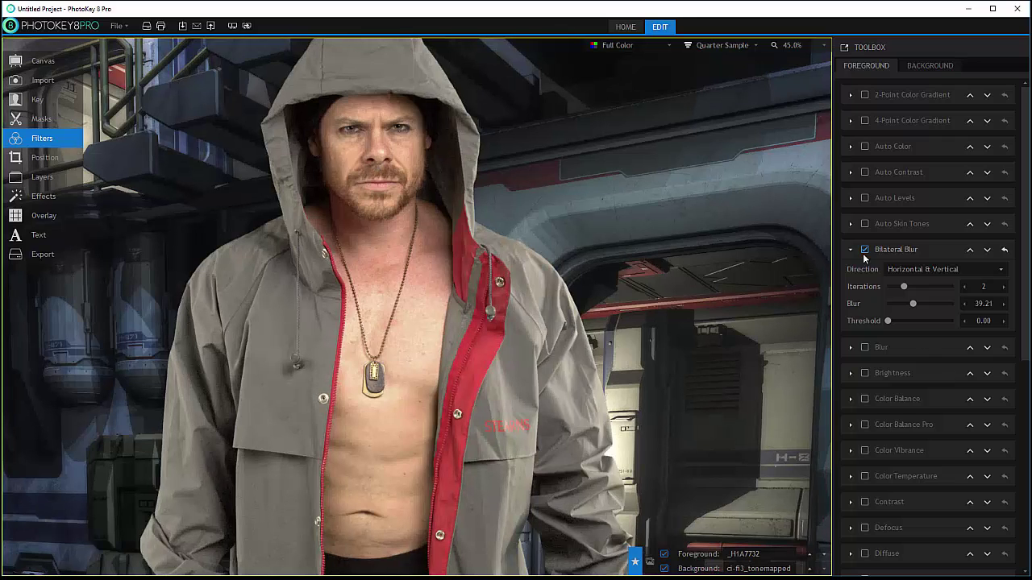
{"action": "left_click", "coordinate": [863, 249]}
{"action": "left_click", "coordinate": [849, 249]}
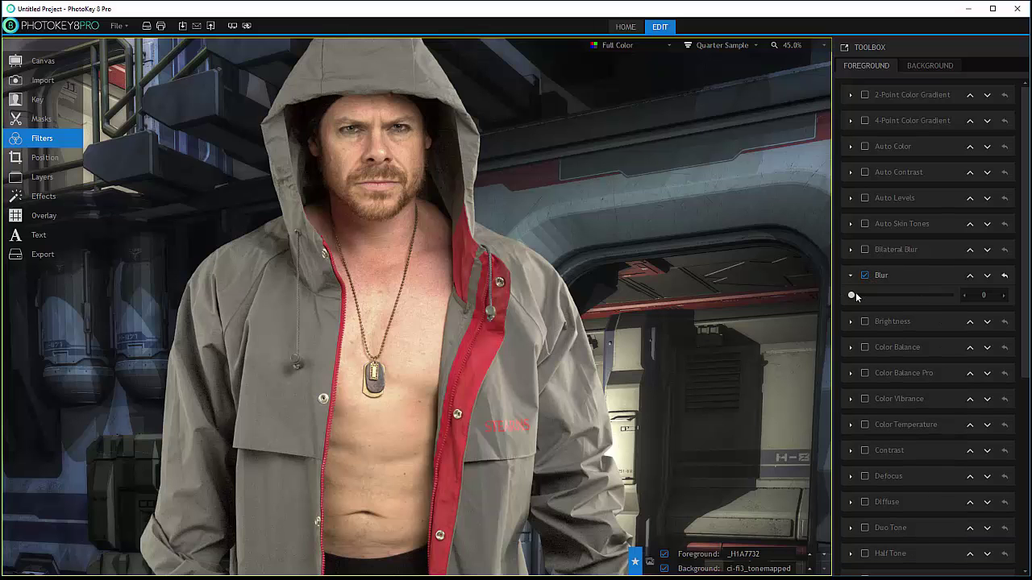
Try the Blur filter on the foreground at about 137 and bring it back to 0
{"action": "left_click_drag", "start_coordinate": [852, 296], "coordinate": [919, 295]}
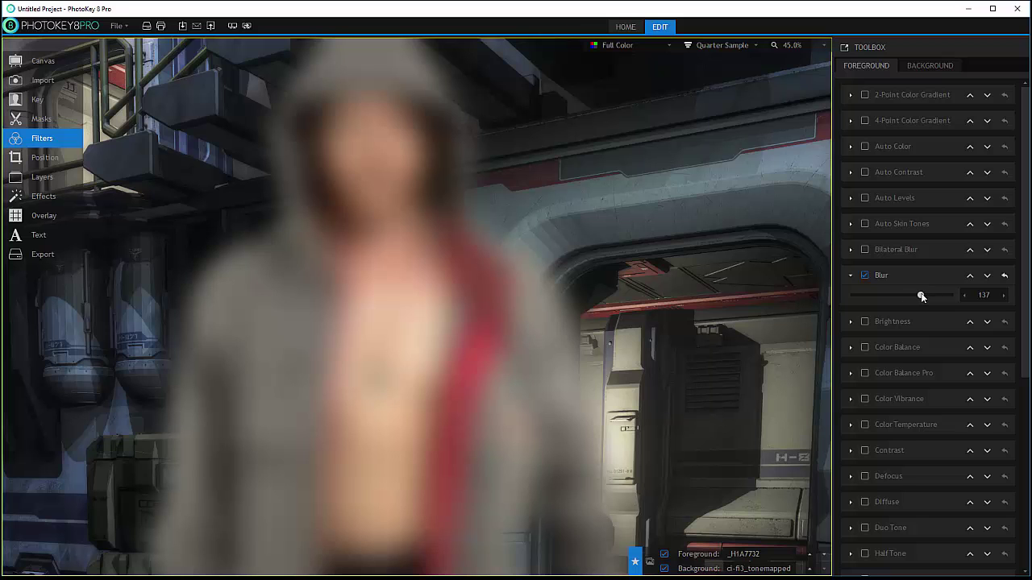
{"action": "left_click_drag", "start_coordinate": [921, 295], "coordinate": [824, 298]}
{"action": "left_click", "coordinate": [872, 278]}
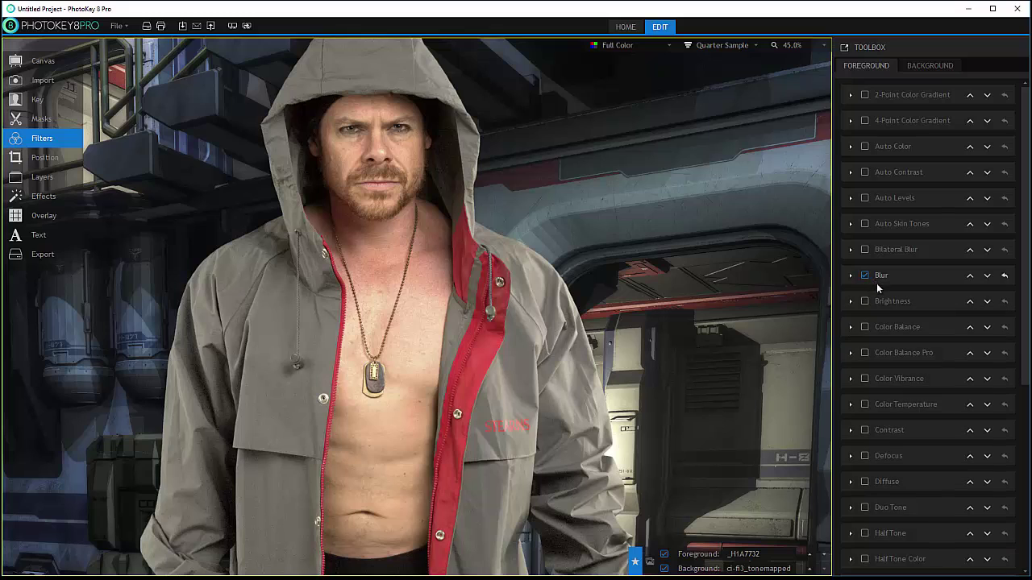
Try a slight Brightness adjustment on the foreground, and switch off both the Brightness and Blur filters
{"action": "left_click", "coordinate": [866, 302]}
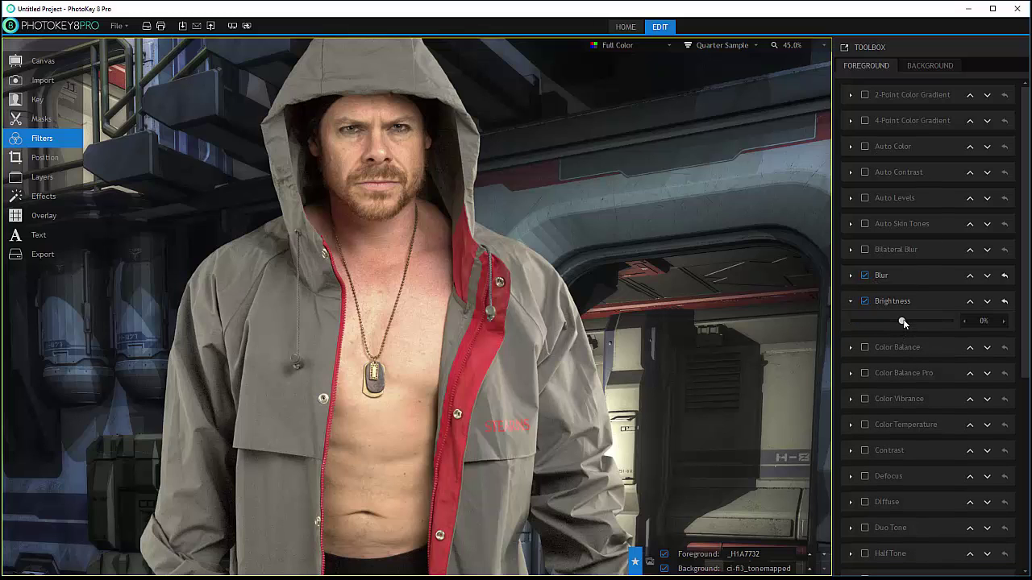
{"action": "mouse_move", "coordinate": [903, 322]}
{"action": "left_mouse_down"}
{"action": "mouse_move", "coordinate": [919, 321]}
{"action": "mouse_move", "coordinate": [905, 321]}
{"action": "left_mouse_up"}
{"action": "left_click", "coordinate": [864, 301]}
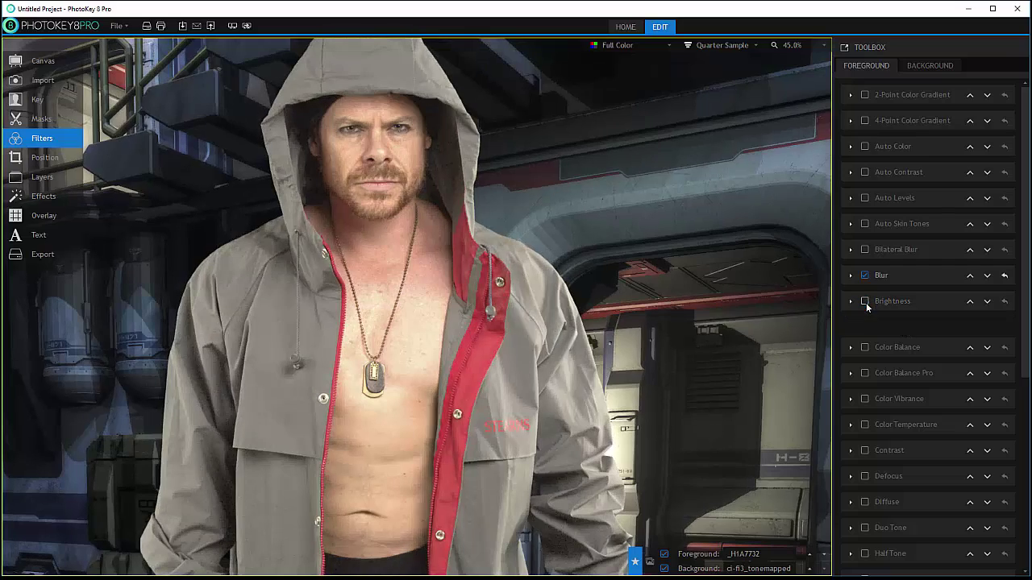
{"action": "left_click", "coordinate": [863, 275]}
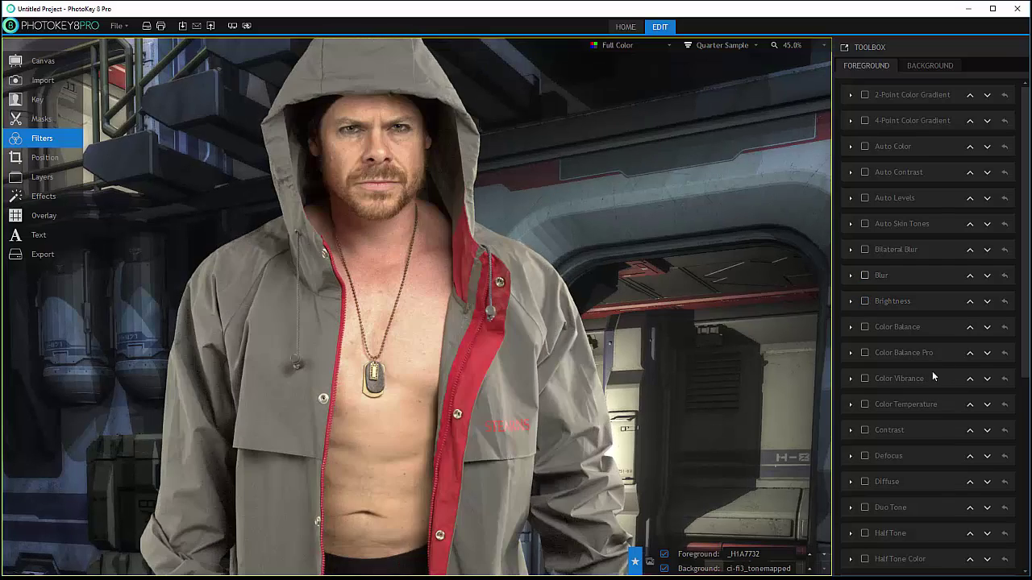
Try shifting the channel levels of the foreground's Color Balance filter, and switch the filter off
{"action": "left_click", "coordinate": [865, 327]}
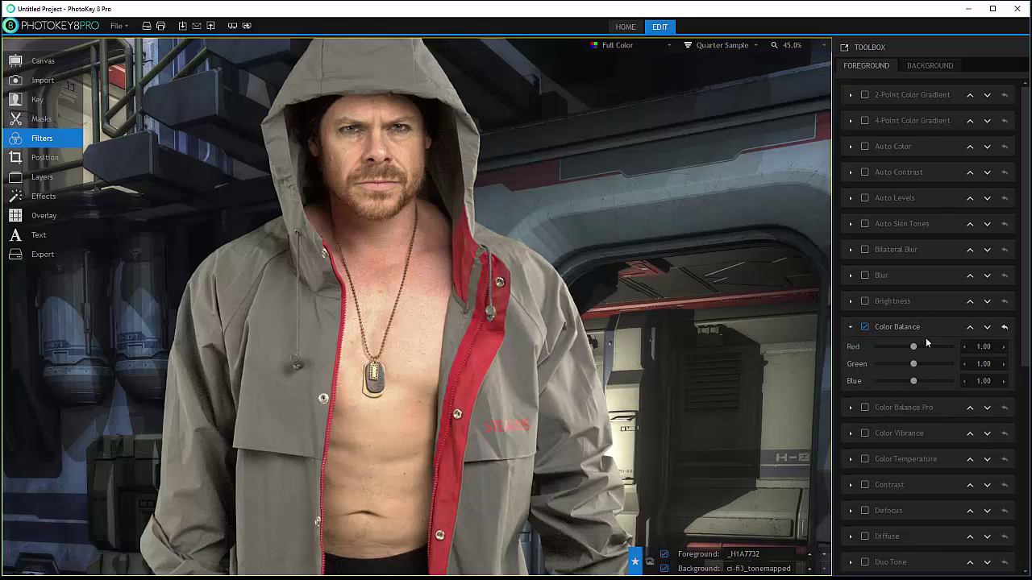
{"action": "left_click_drag", "start_coordinate": [915, 348], "coordinate": [911, 382]}
{"action": "left_click", "coordinate": [865, 328]}
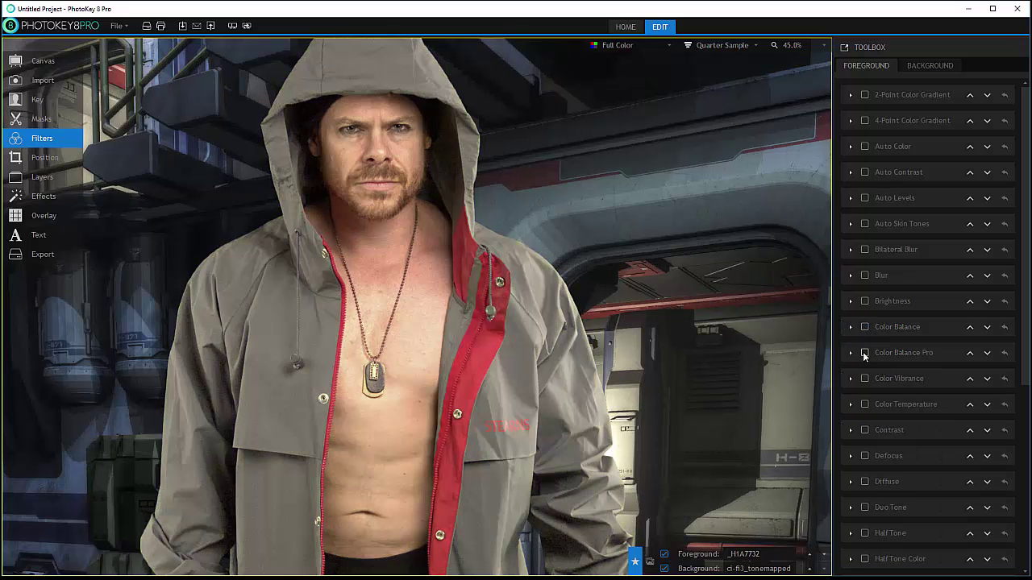
Try Color Balance Pro on the foreground with red at about 1.43, and switch the filter off
{"action": "left_click", "coordinate": [865, 353]}
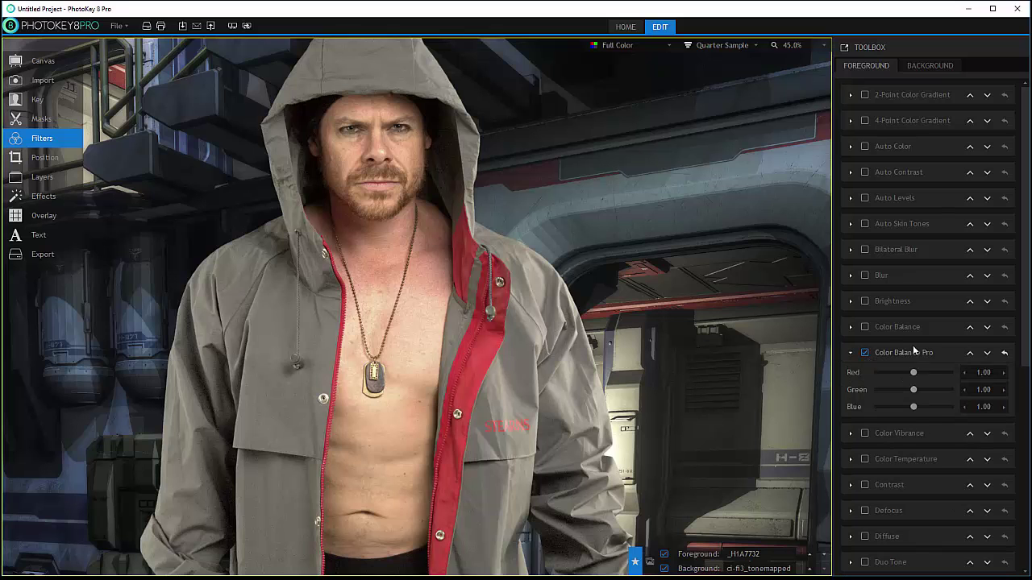
{"action": "left_click_drag", "start_coordinate": [917, 374], "coordinate": [930, 373]}
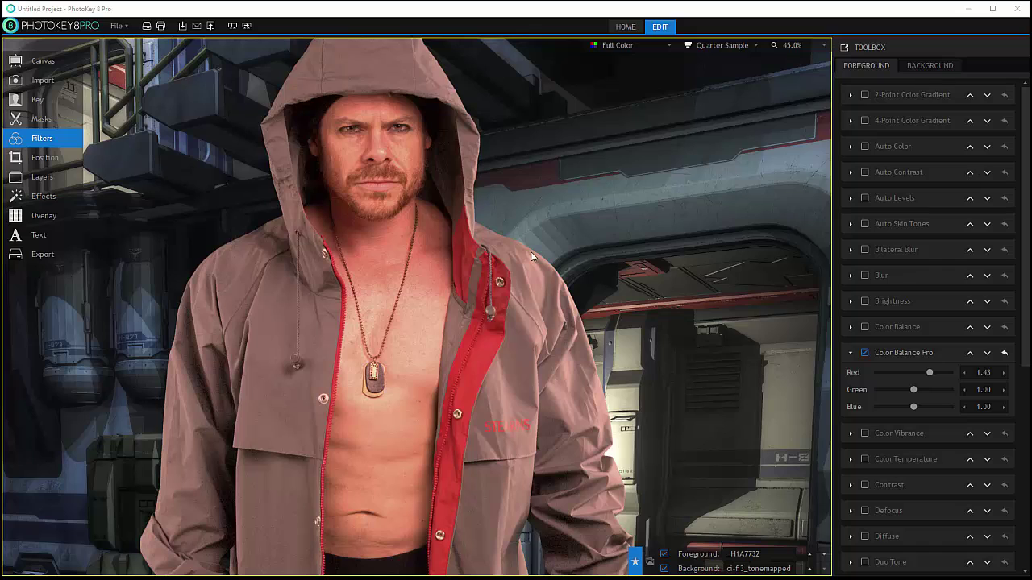
{"action": "left_click", "coordinate": [864, 352]}
Try the standard Color Balance filter on the foreground with red at the maximum of 2.00, and switch it off
{"action": "left_click", "coordinate": [864, 326]}
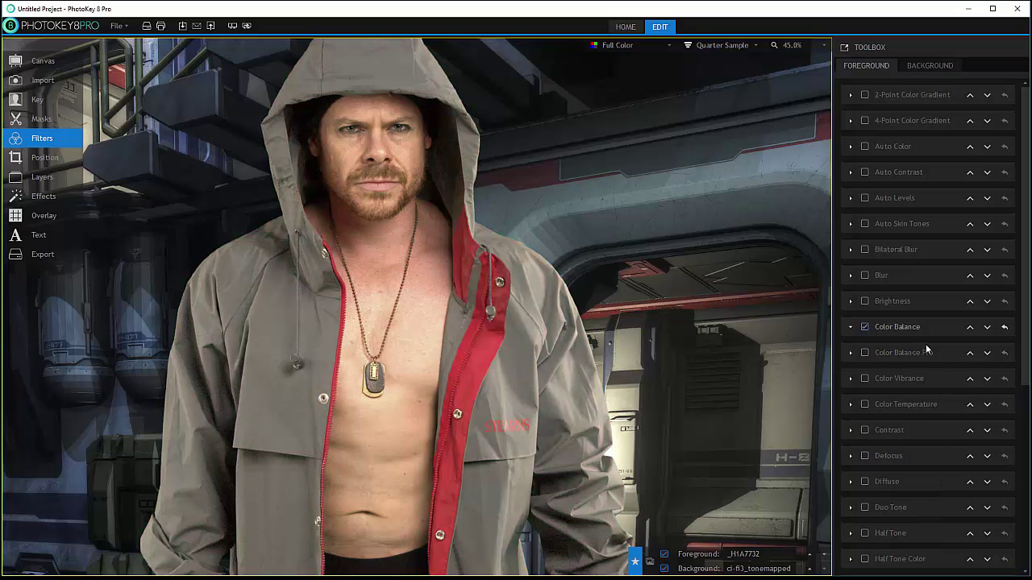
{"action": "left_click_drag", "start_coordinate": [927, 347], "coordinate": [959, 347]}
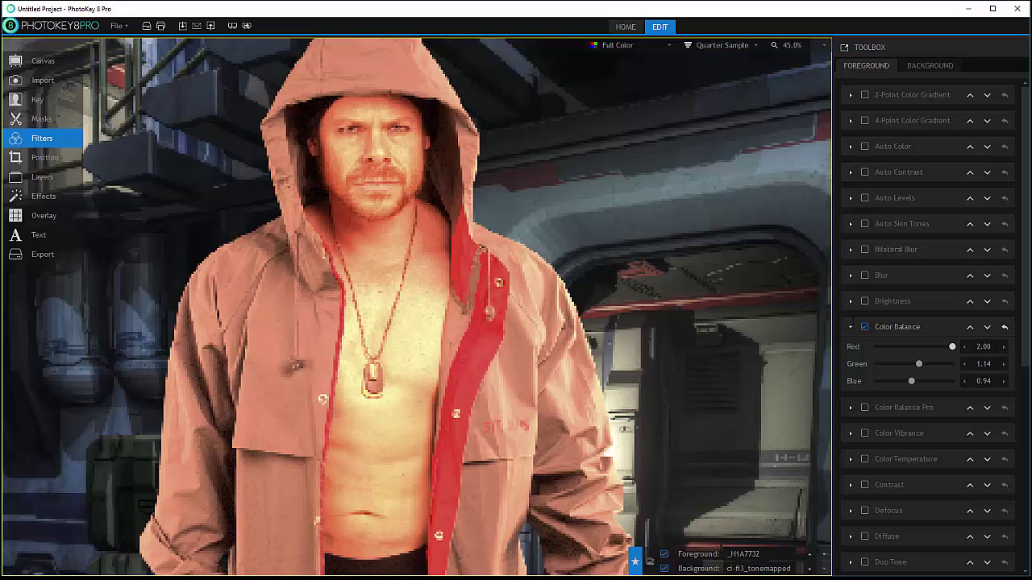
{"action": "left_click", "coordinate": [864, 326]}
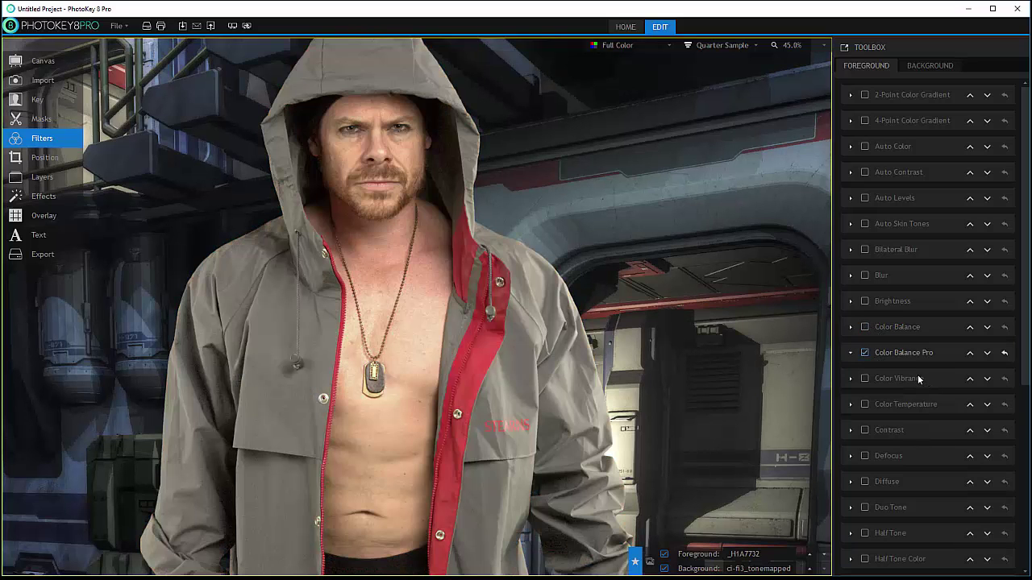
Try Color Balance Pro on the foreground with red at 2.00, reduce it to about 1.10, and switch the filter off
{"action": "left_click_drag", "start_coordinate": [913, 372], "coordinate": [981, 374]}
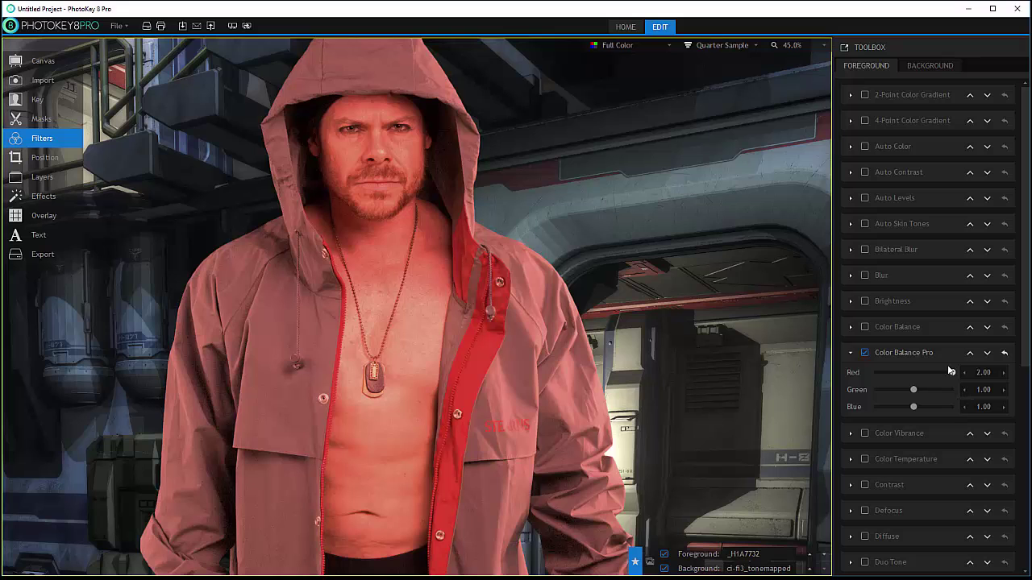
{"action": "left_click_drag", "start_coordinate": [949, 371], "coordinate": [916, 371]}
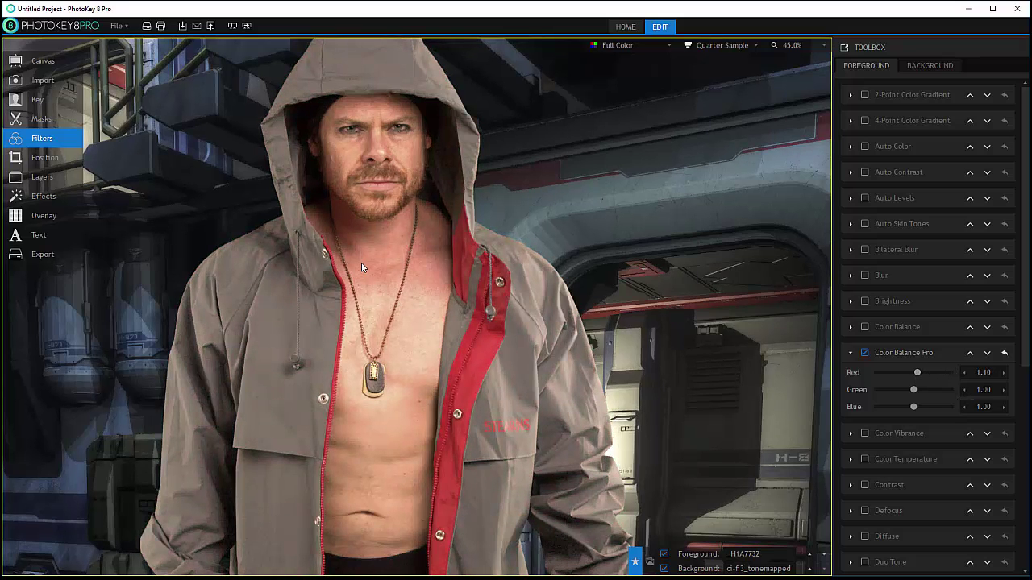
{"action": "left_click", "coordinate": [865, 353]}
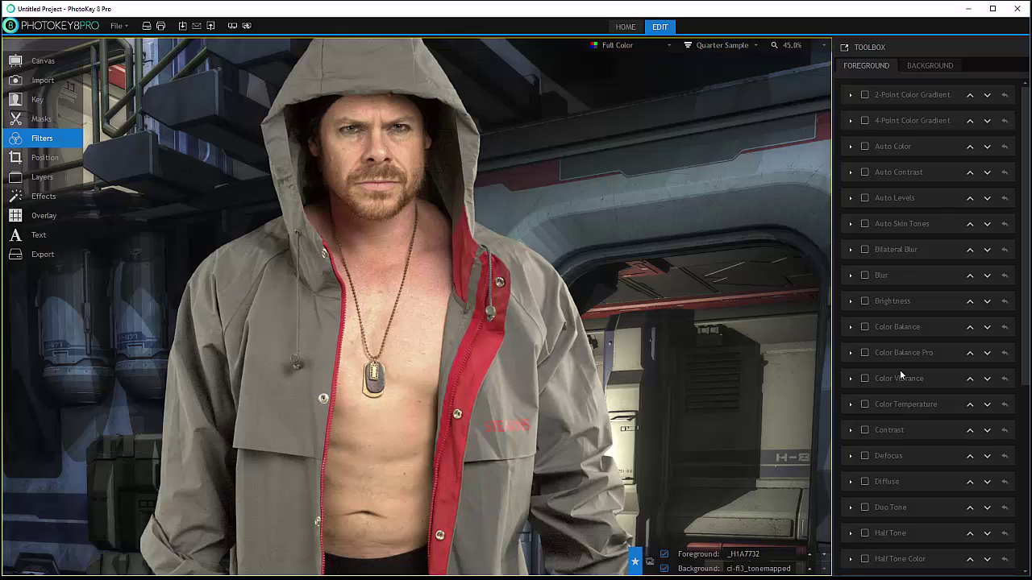
Try Color Vibrance on the foreground using the background colour 94, 125, 127 sampled from the image and vibrance about 2.16
{"action": "left_click", "coordinate": [865, 379]}
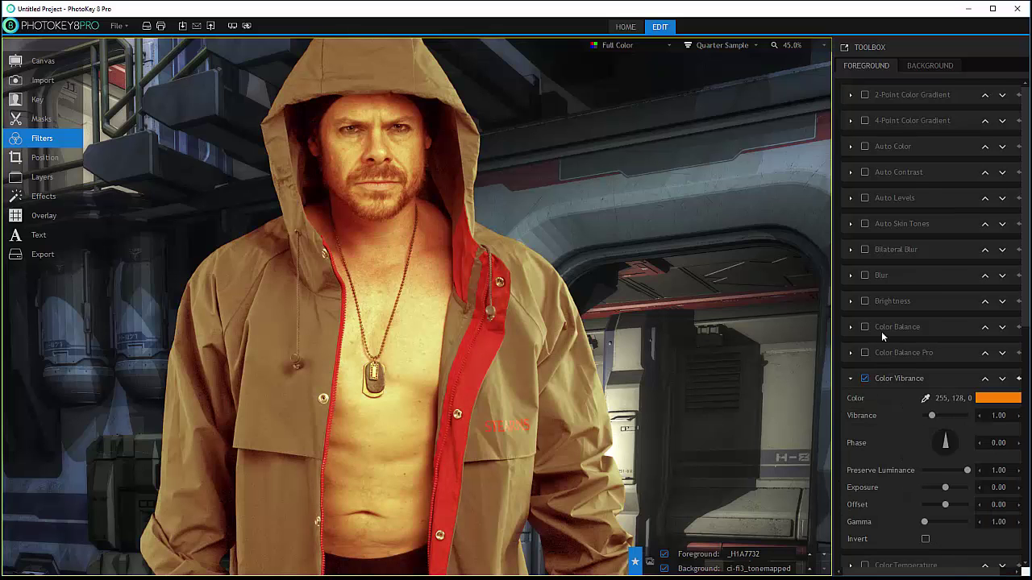
{"action": "mouse_move", "coordinate": [932, 386]}
{"action": "left_mouse_down"}
{"action": "mouse_move", "coordinate": [963, 383]}
{"action": "mouse_move", "coordinate": [918, 382]}
{"action": "mouse_move", "coordinate": [946, 386]}
{"action": "left_mouse_up"}
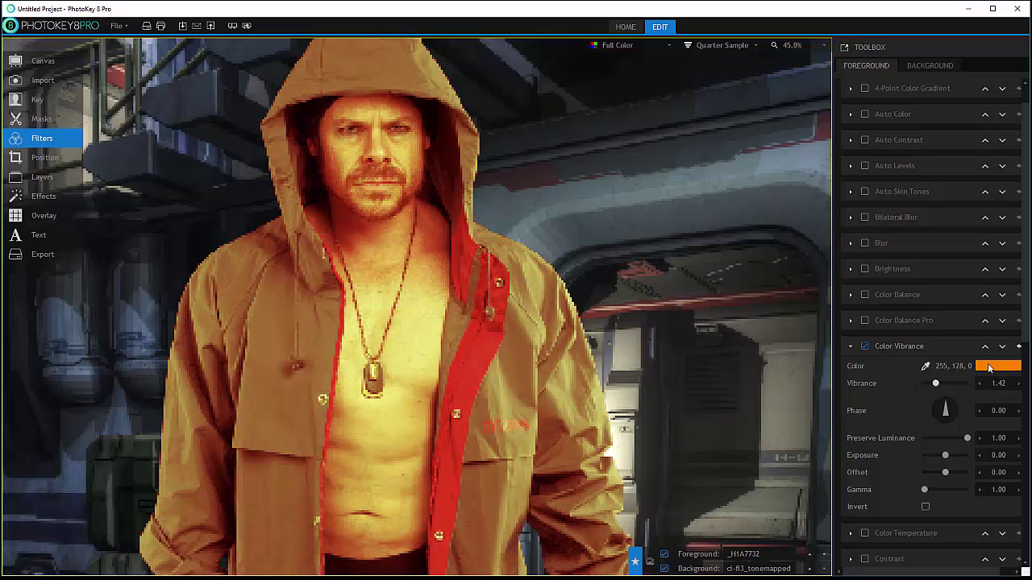
{"action": "left_click", "coordinate": [925, 366]}
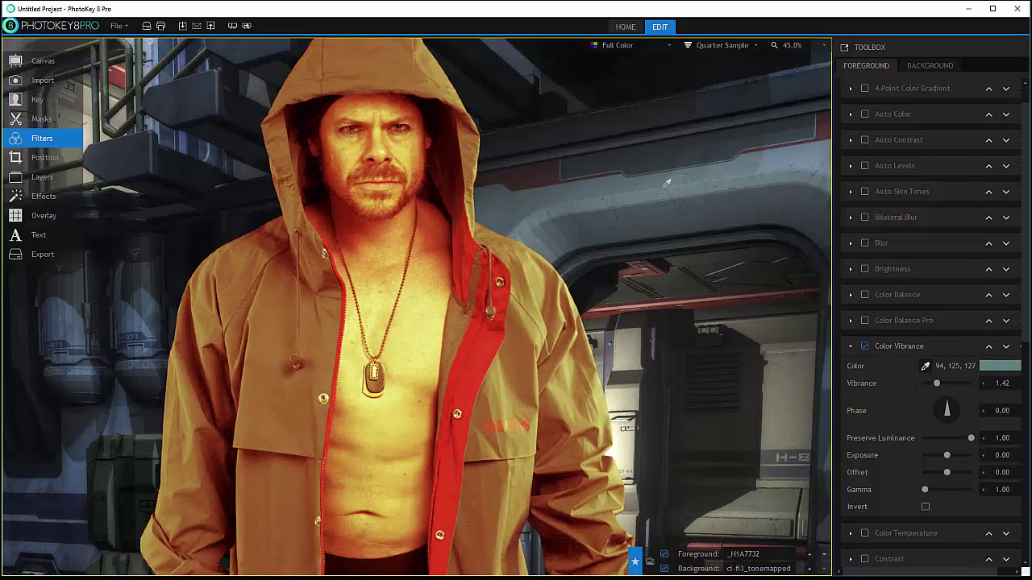
{"action": "mouse_move", "coordinate": [936, 383]}
{"action": "left_mouse_down"}
{"action": "mouse_move", "coordinate": [993, 391]}
{"action": "mouse_move", "coordinate": [944, 386]}
{"action": "left_mouse_up"}
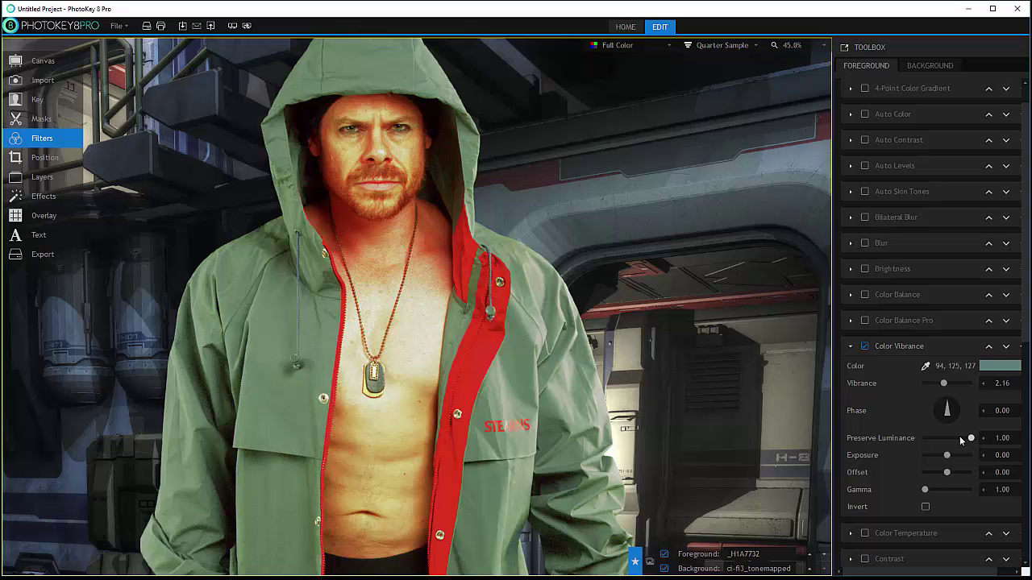
Try Color Vibrance with preserve luminance 0.52, offset 0.01, gamma 0.00 and Invert enabled, and switch the filter off
{"action": "left_click_drag", "start_coordinate": [959, 440], "coordinate": [947, 439]}
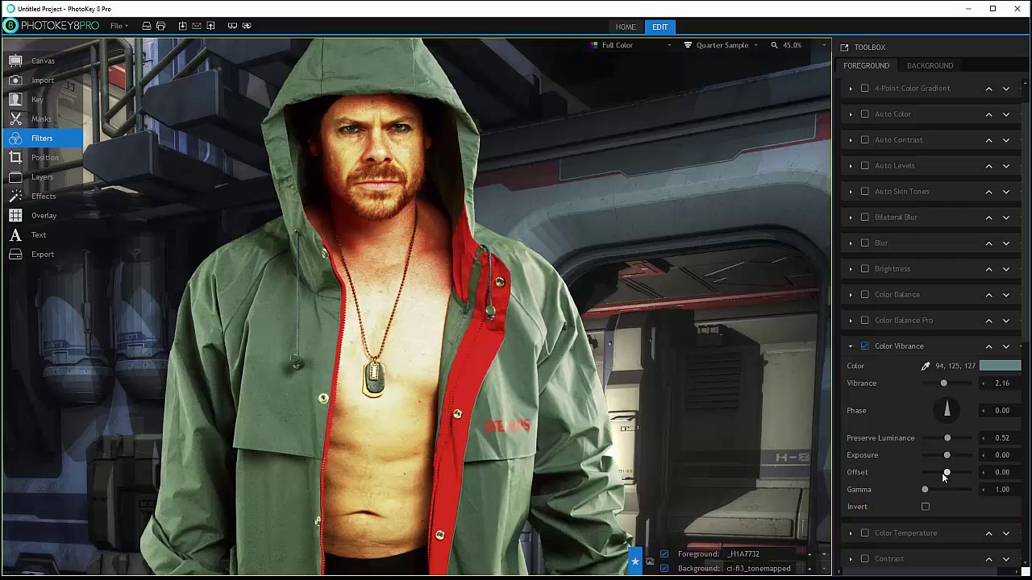
{"action": "left_click_drag", "start_coordinate": [944, 475], "coordinate": [924, 509]}
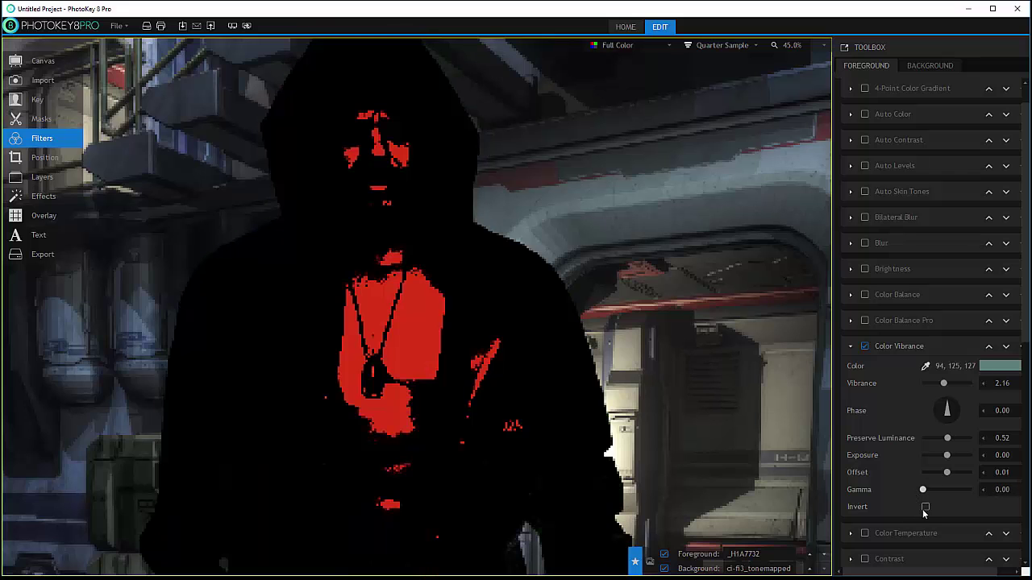
{"action": "left_click", "coordinate": [925, 507]}
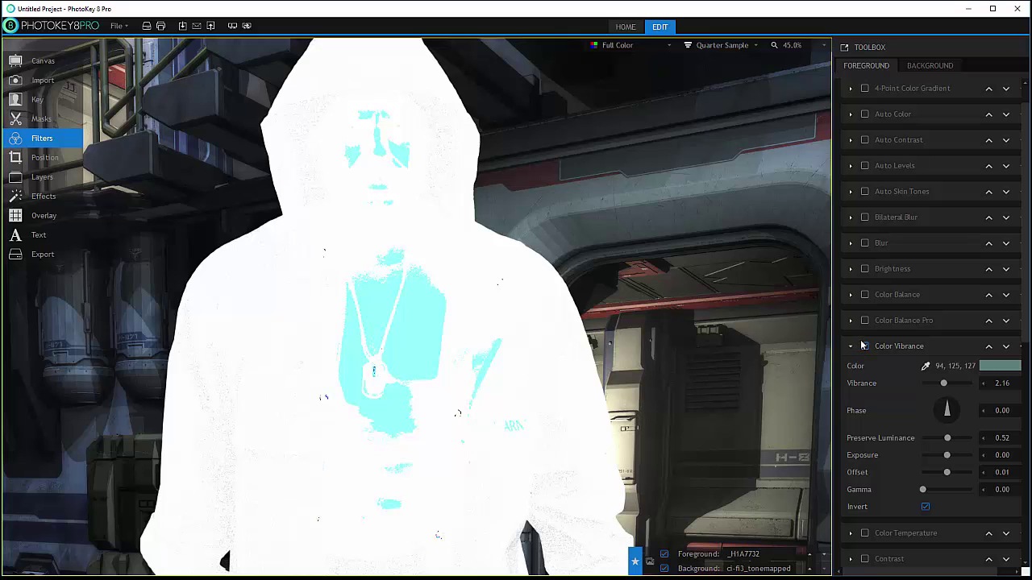
{"action": "left_click", "coordinate": [864, 347]}
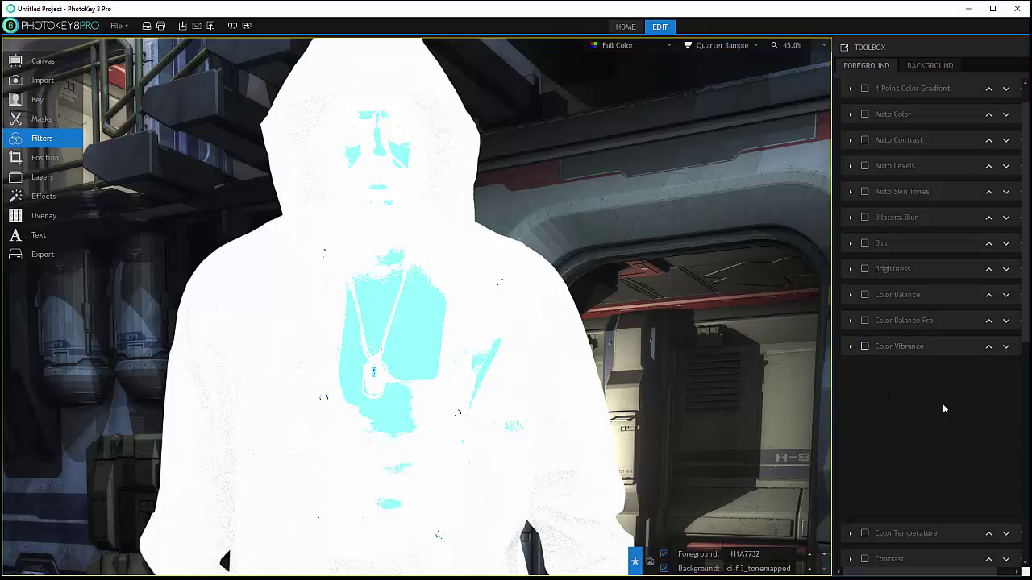
Enable Color Temperature on the foreground, try 5600K, and readjust it to about 6482K
{"action": "scroll", "coordinate": [890, 288], "scroll_direction": "down", "scroll_amount": 1}
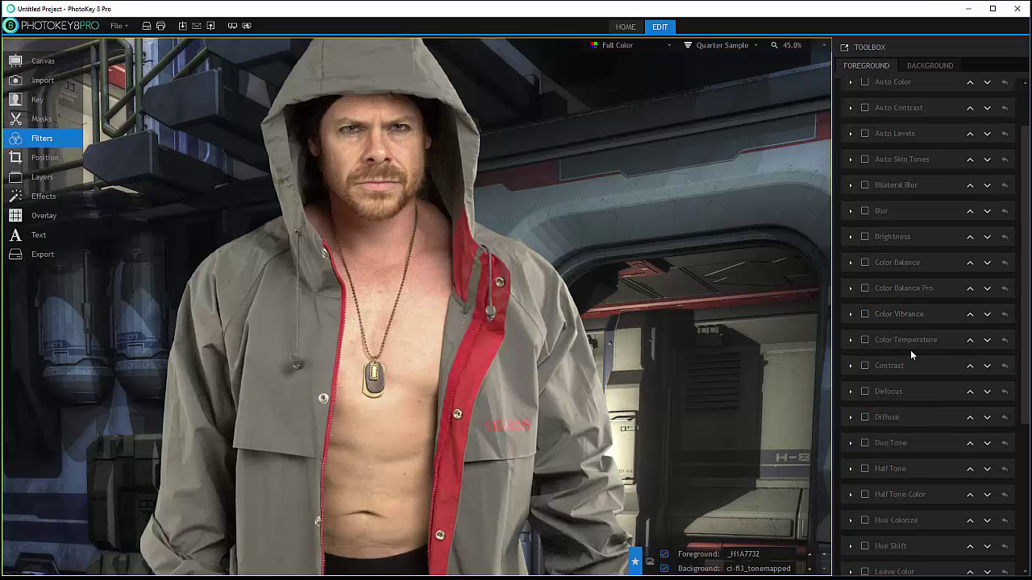
{"action": "left_click", "coordinate": [864, 340]}
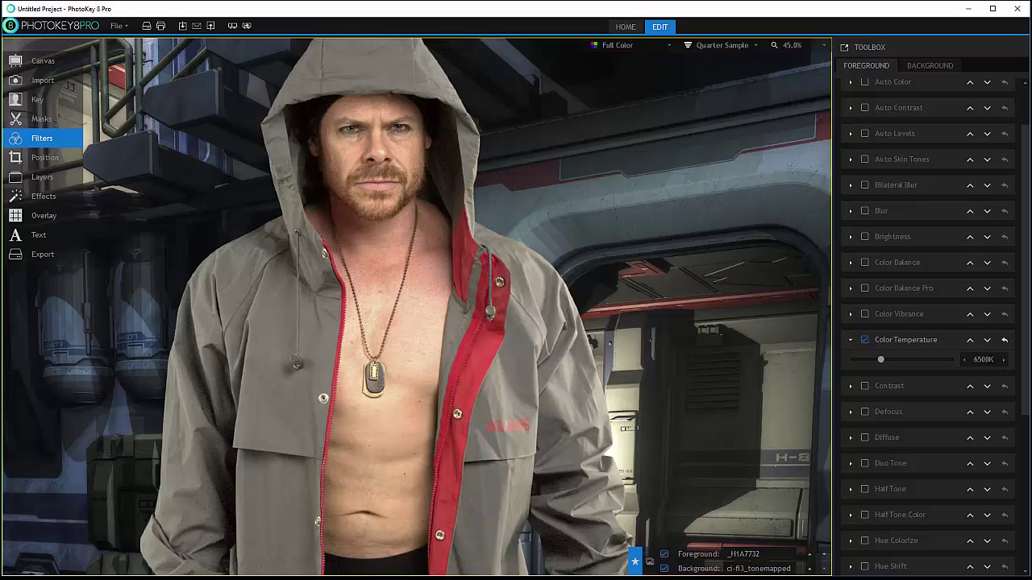
{"action": "left_click_drag", "start_coordinate": [990, 359], "coordinate": [908, 347]}
{"action": "type", "text": "560"}
{"action": "type", "text": "0"}
{"action": "key", "text": "Return"}
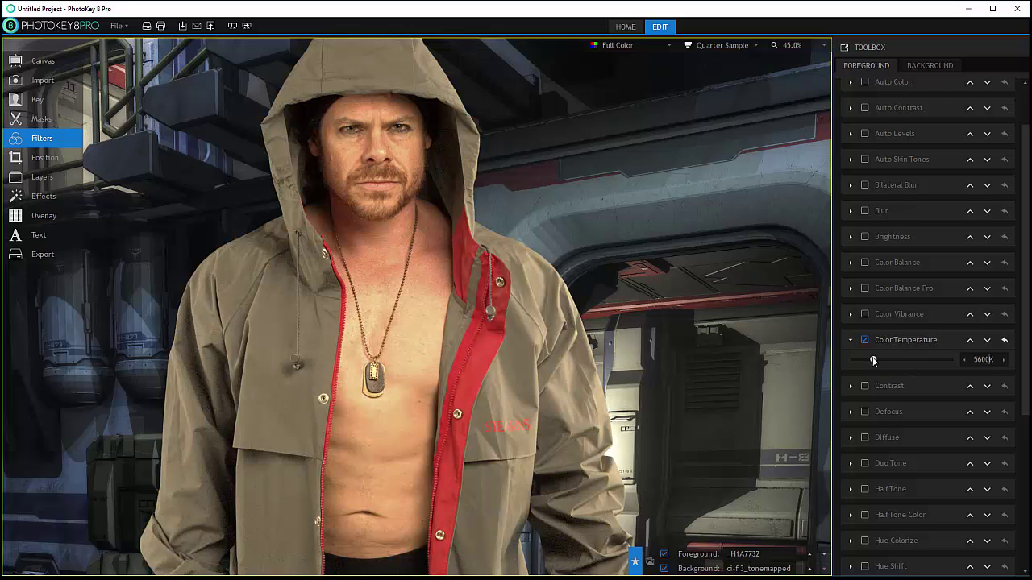
{"action": "mouse_move", "coordinate": [873, 361]}
{"action": "left_mouse_down"}
{"action": "mouse_move", "coordinate": [893, 361]}
{"action": "mouse_move", "coordinate": [879, 361]}
{"action": "left_mouse_up"}
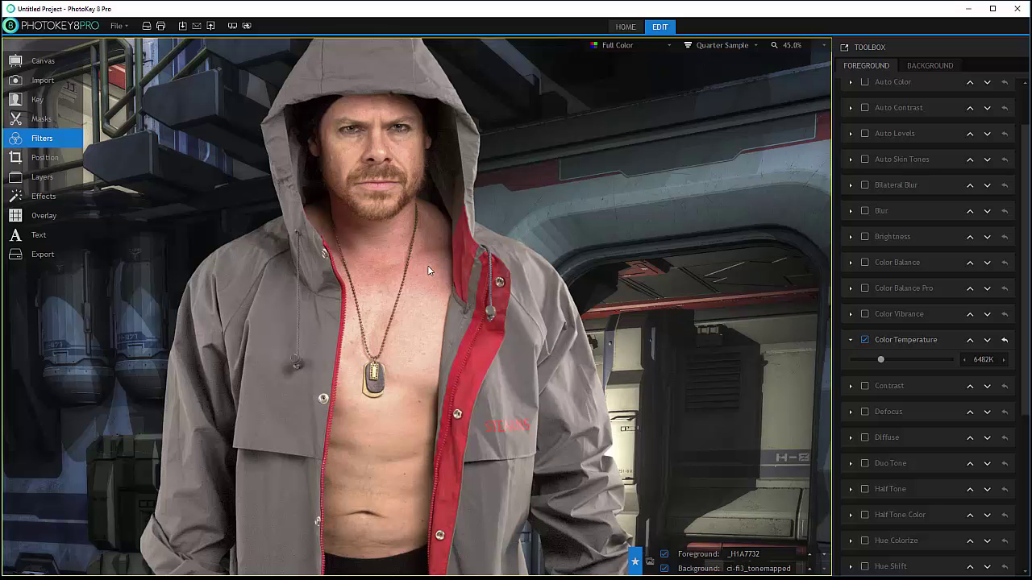
Raise the foreground's Color Temperature to about 6793K with the whole composite in view
{"action": "scroll", "coordinate": [448, 251], "scroll_direction": "down", "scroll_amount": 2}
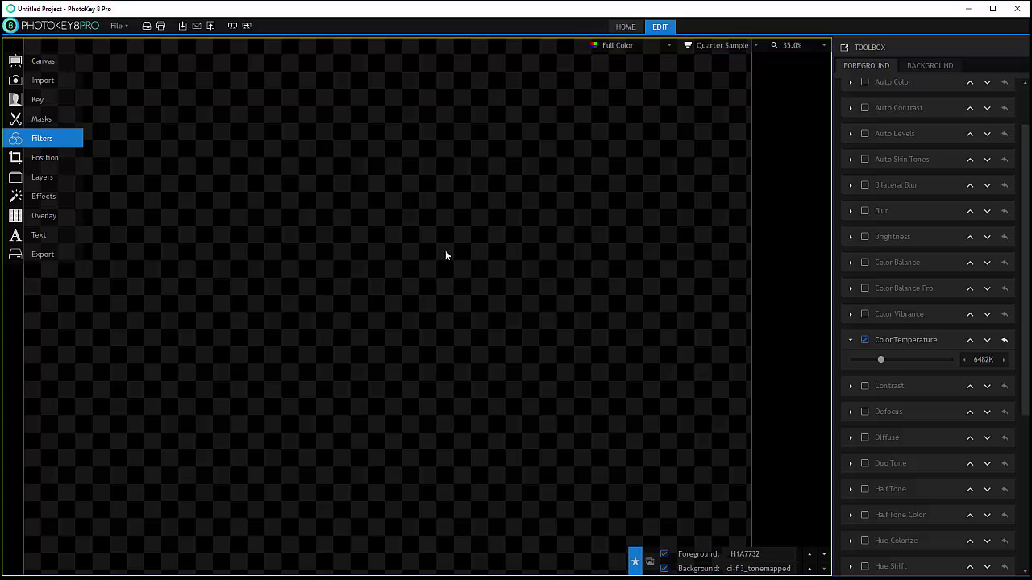
{"action": "scroll", "coordinate": [444, 254], "scroll_direction": "down", "scroll_amount": 4}
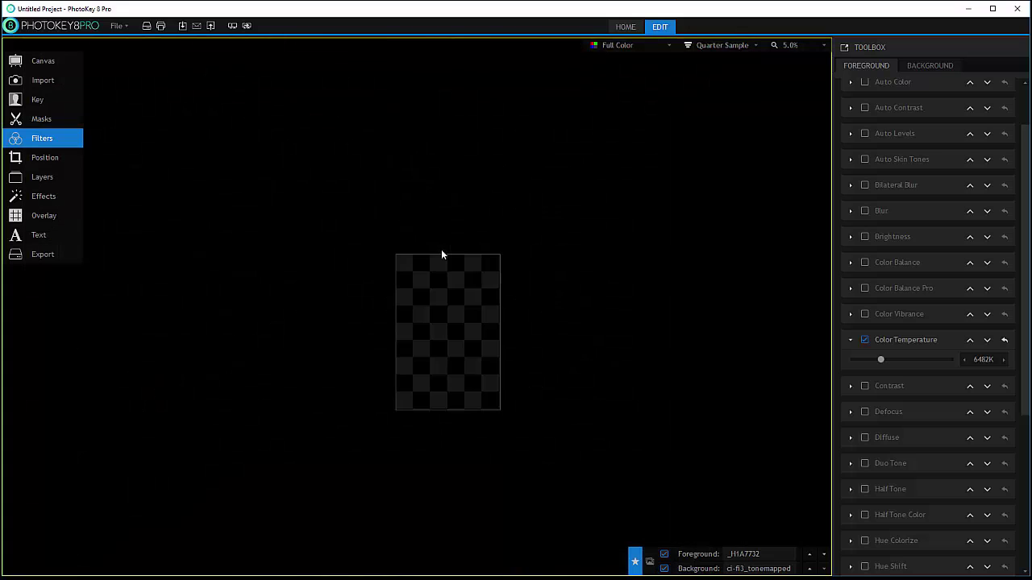
{"action": "left_click", "coordinate": [794, 46]}
{"action": "left_click", "coordinate": [794, 167]}
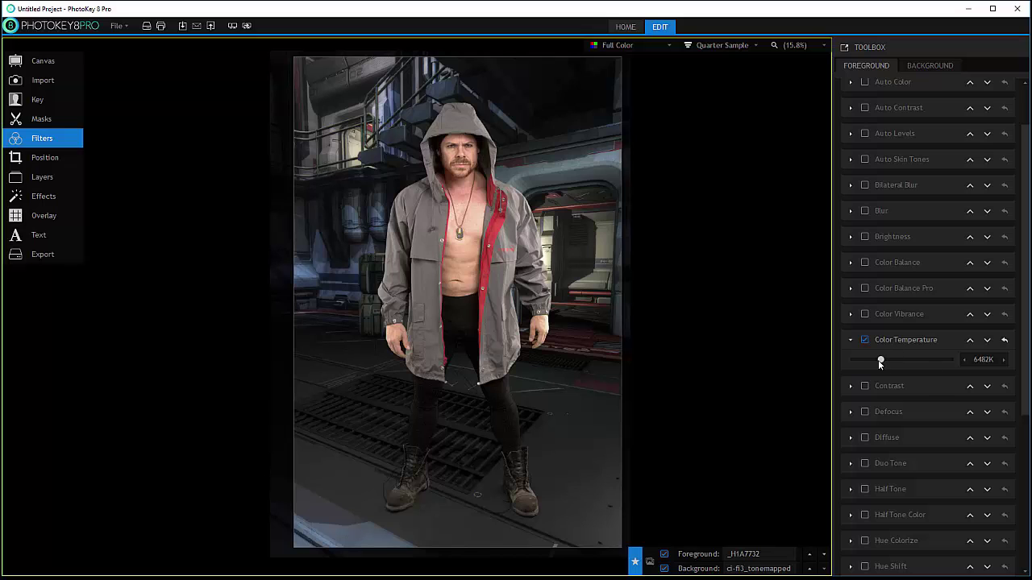
{"action": "left_click_drag", "start_coordinate": [880, 361], "coordinate": [884, 363]}
Try Color Balance Pro on the foreground with red 0.84 and green 0.98, and switch off both it and Color Temperature
{"action": "left_click", "coordinate": [896, 293]}
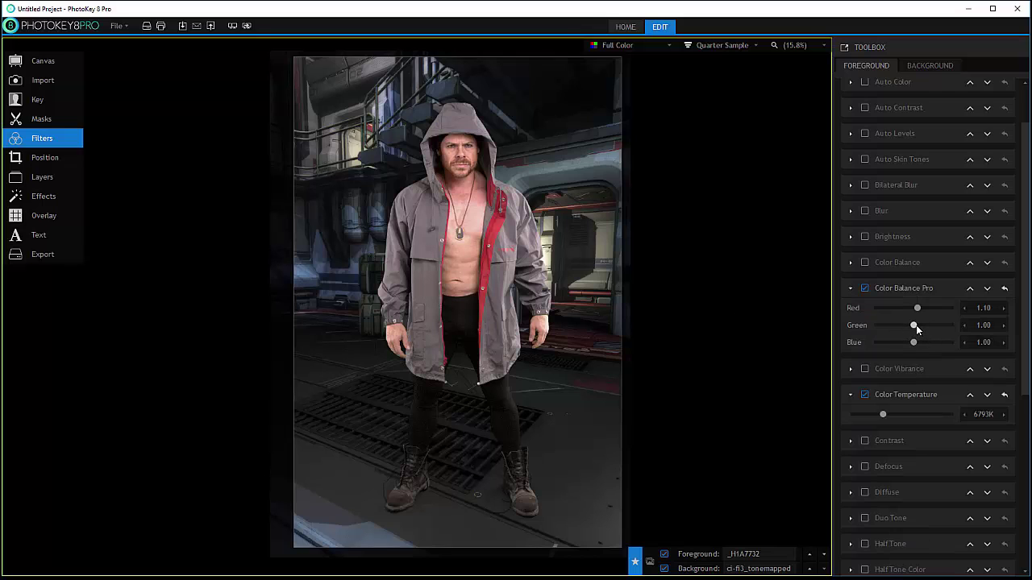
{"action": "mouse_move", "coordinate": [914, 328]}
{"action": "left_mouse_down"}
{"action": "mouse_move", "coordinate": [908, 310]}
{"action": "mouse_move", "coordinate": [912, 324]}
{"action": "left_mouse_up"}
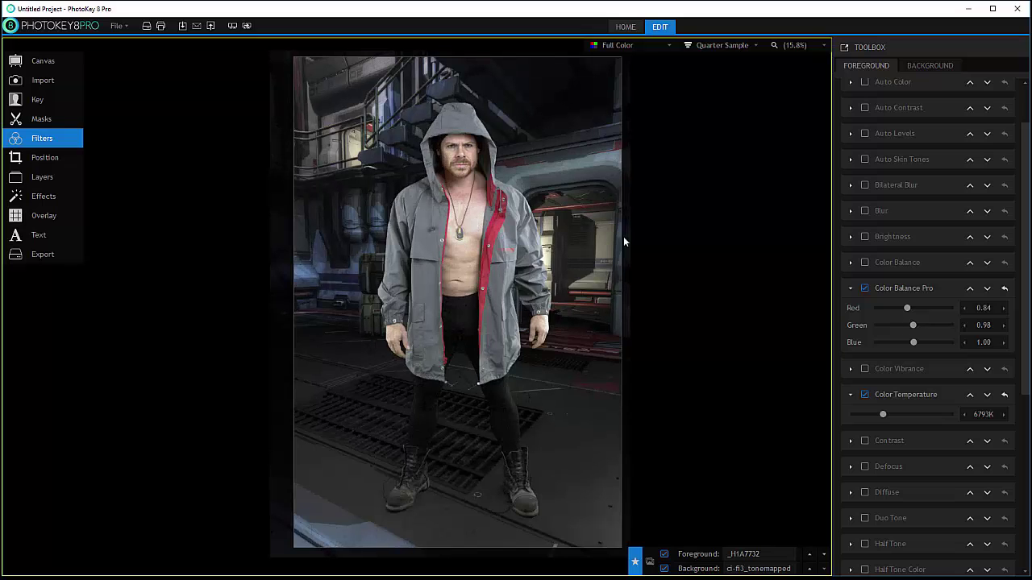
{"action": "left_click", "coordinate": [864, 288]}
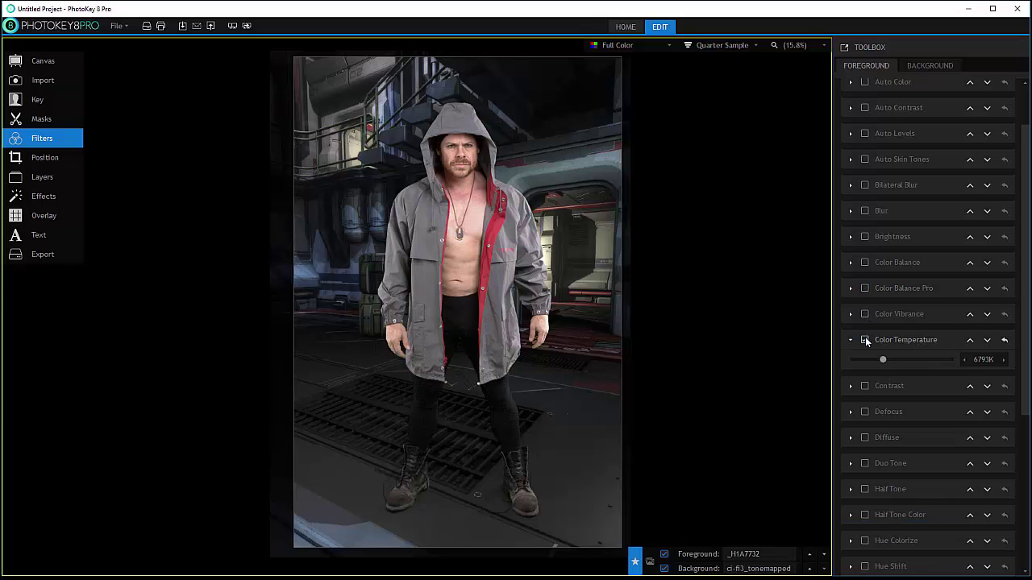
{"action": "left_click", "coordinate": [865, 337]}
Try the Contrast filter on the foreground at about 1.06, and switch it off
{"action": "scroll", "coordinate": [896, 289], "scroll_direction": "down", "scroll_amount": 2}
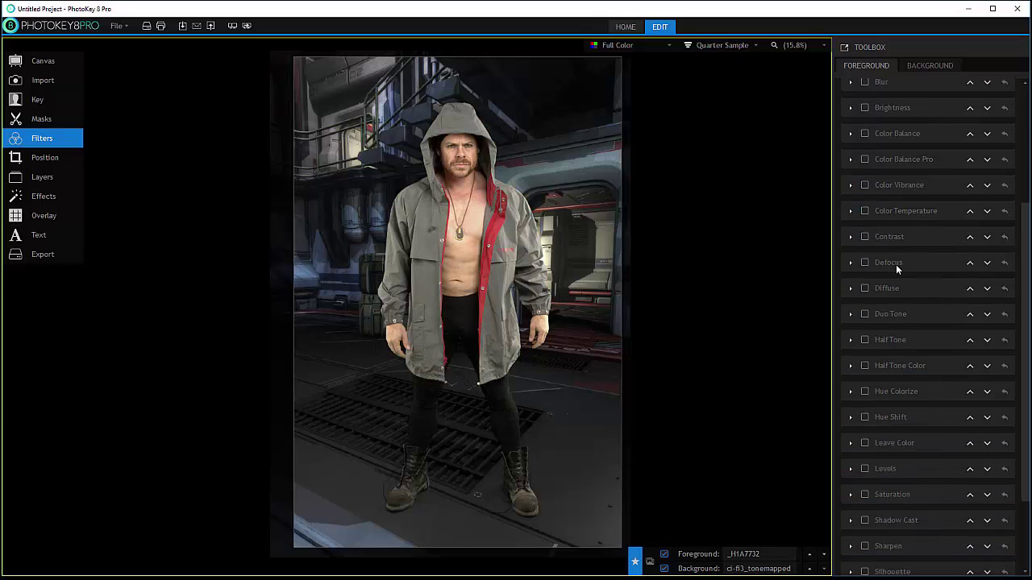
{"action": "scroll", "coordinate": [863, 228], "scroll_direction": "down", "scroll_amount": 1}
{"action": "left_click", "coordinate": [864, 203]}
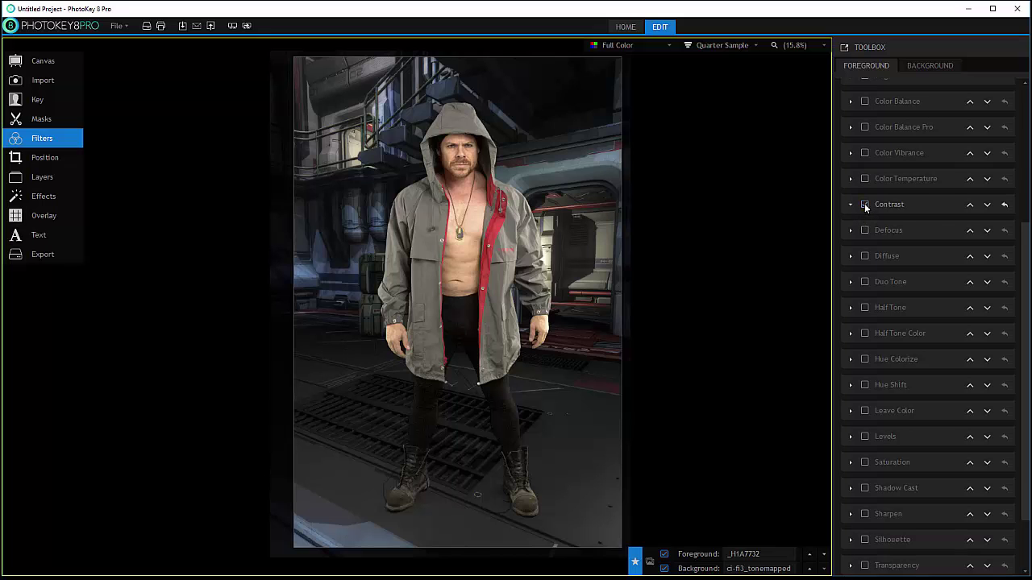
{"action": "mouse_move", "coordinate": [900, 225]}
{"action": "left_mouse_down"}
{"action": "mouse_move", "coordinate": [948, 224]}
{"action": "mouse_move", "coordinate": [848, 226]}
{"action": "mouse_move", "coordinate": [906, 229]}
{"action": "left_mouse_up"}
{"action": "left_click", "coordinate": [865, 204]}
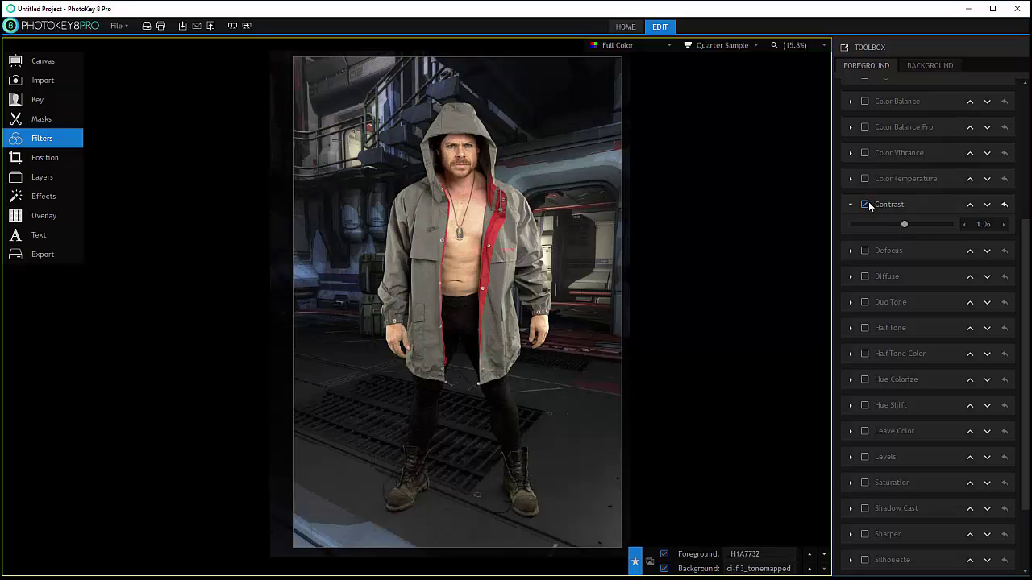
{"action": "left_click", "coordinate": [903, 206]}
Try Defocus on the foreground with blur about 17 and bloom about 52%, and switch the filter off
{"action": "left_click", "coordinate": [904, 240]}
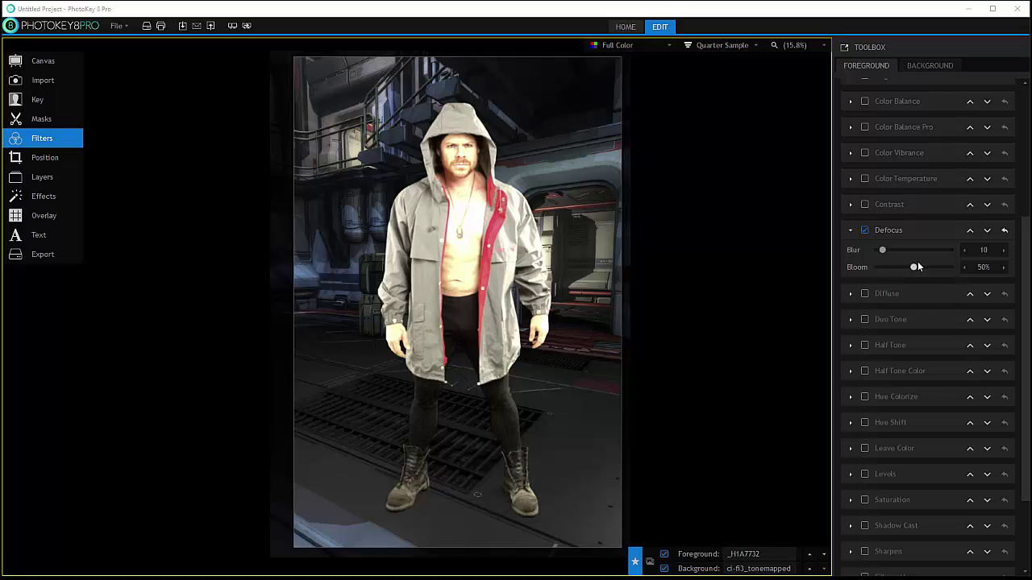
{"action": "left_click_drag", "start_coordinate": [916, 264], "coordinate": [888, 250]}
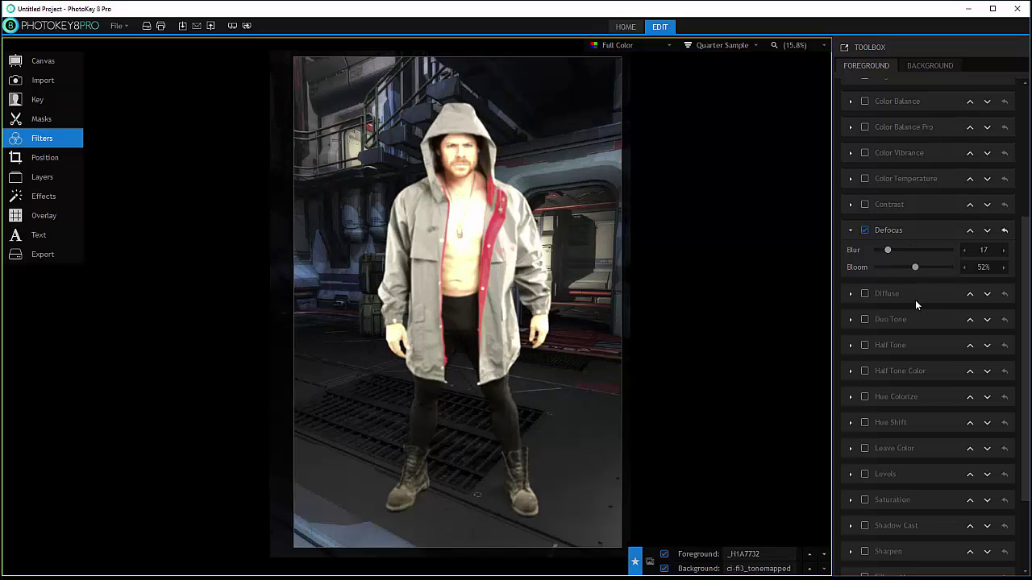
{"action": "left_click", "coordinate": [865, 230]}
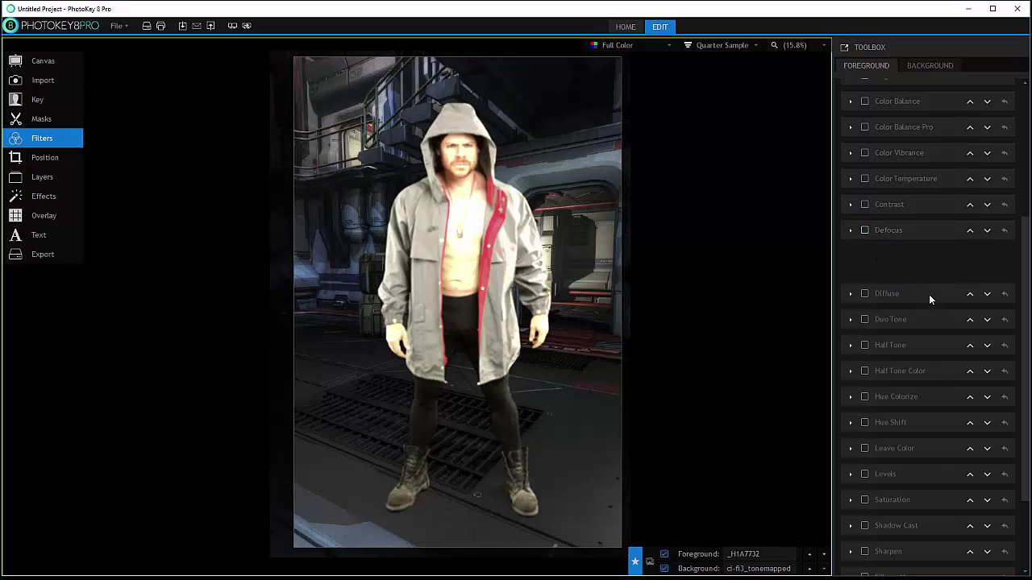
Try Diffuse on the foreground with blur about 49 and strength about 80%, and switch the filter off
{"action": "scroll", "coordinate": [919, 211], "scroll_direction": "down", "scroll_amount": 2}
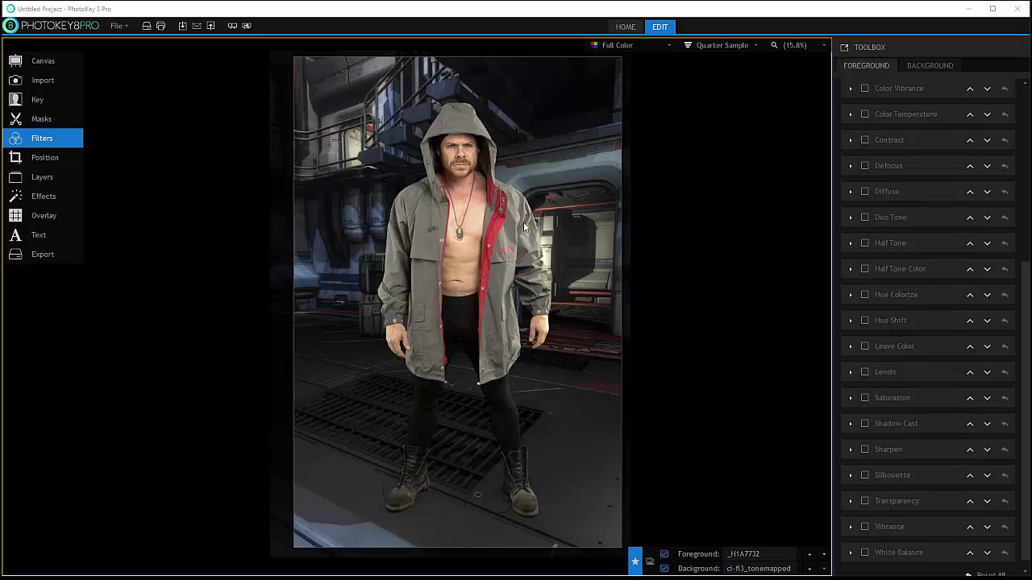
{"action": "left_click", "coordinate": [865, 191]}
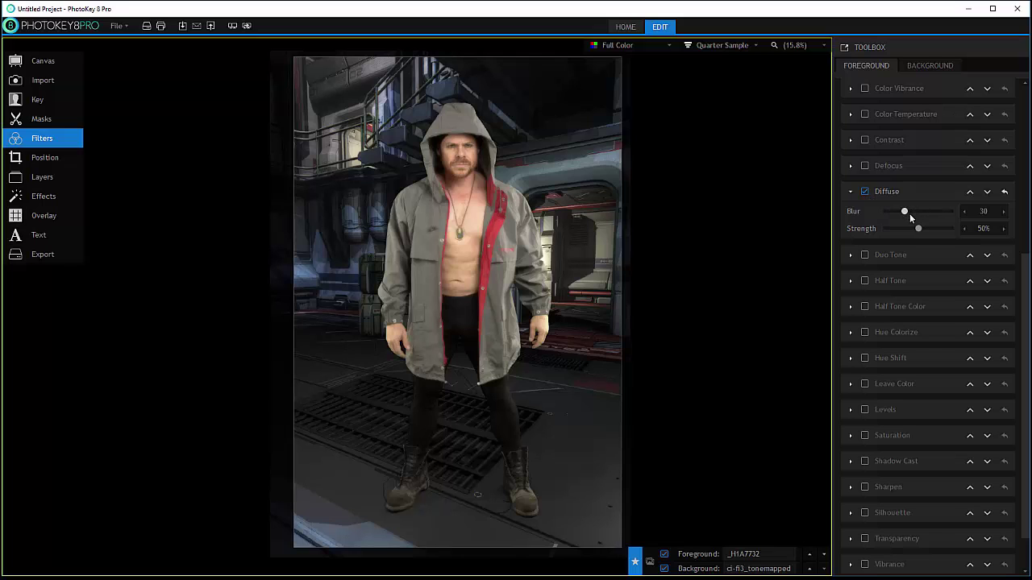
{"action": "mouse_move", "coordinate": [921, 228]}
{"action": "left_mouse_down"}
{"action": "mouse_move", "coordinate": [953, 229]}
{"action": "mouse_move", "coordinate": [938, 229]}
{"action": "mouse_move", "coordinate": [950, 212]}
{"action": "mouse_move", "coordinate": [916, 211]}
{"action": "left_mouse_up"}
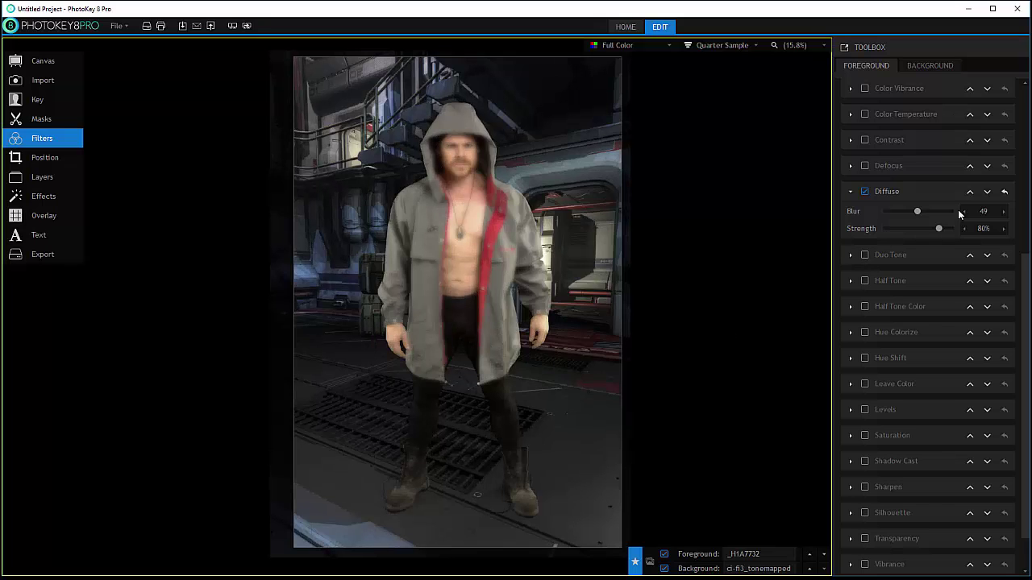
{"action": "left_click", "coordinate": [863, 192]}
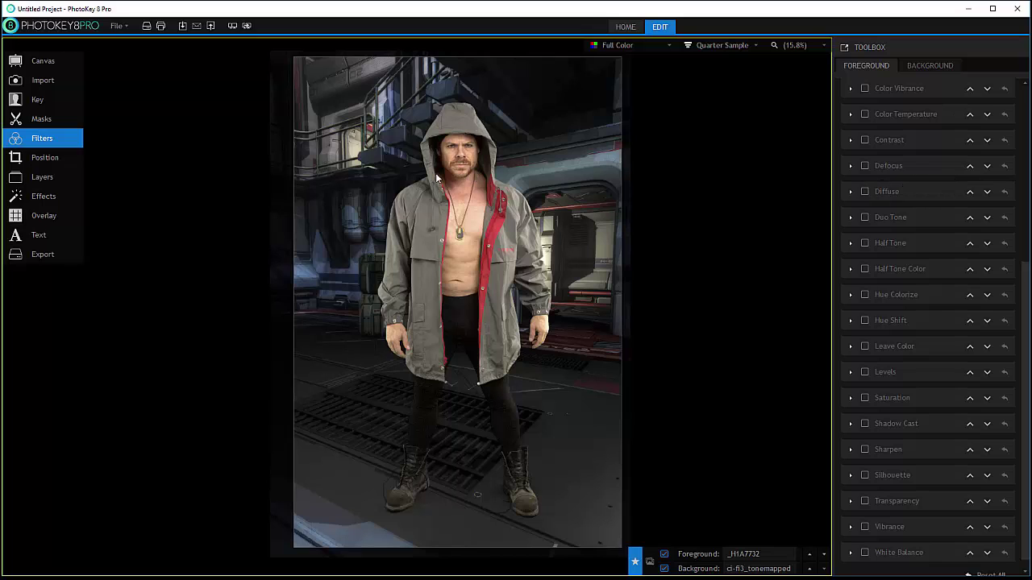
Try Duo Tone on the foreground with Color 1 at 218, 210, 177 and Color 2 at 15, 20, 24, sampled from the background
{"action": "left_click", "coordinate": [864, 217]}
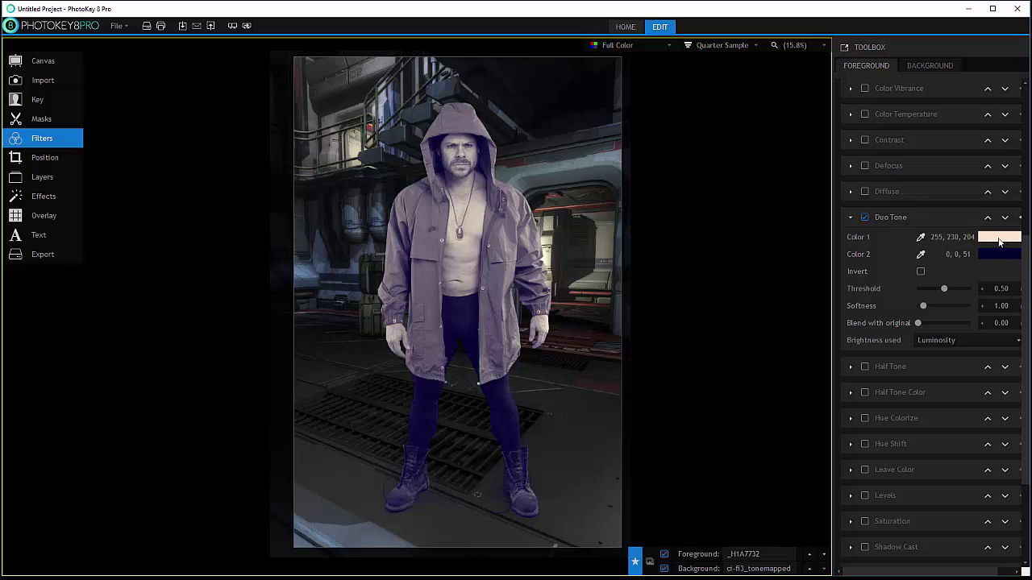
{"action": "left_click", "coordinate": [920, 254]}
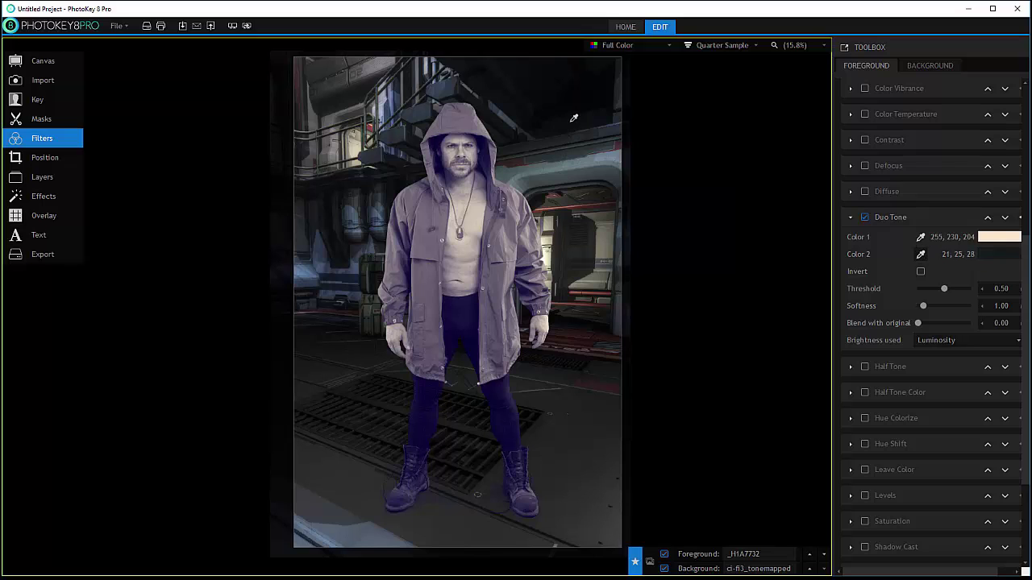
{"action": "left_click", "coordinate": [569, 153]}
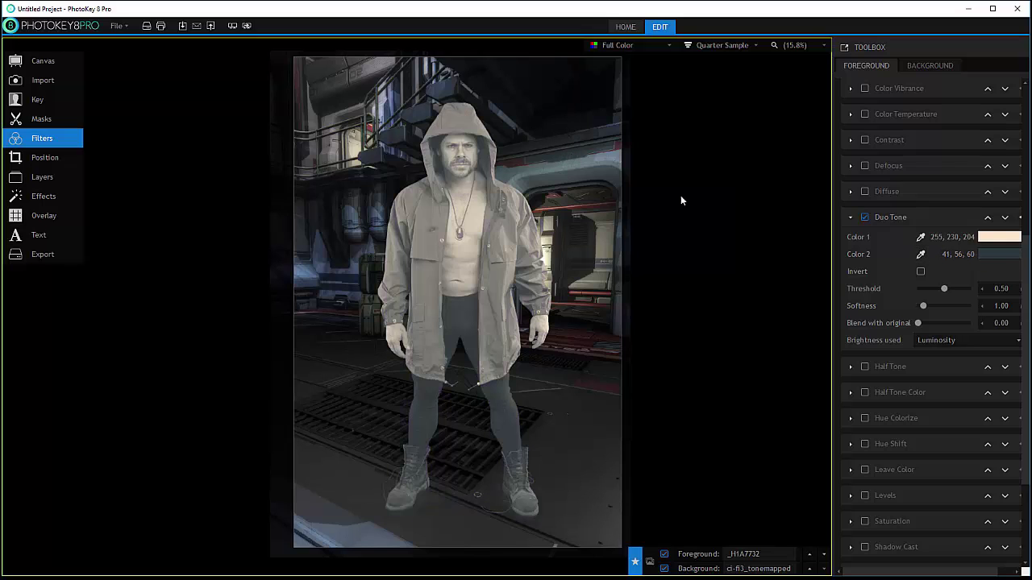
{"action": "left_click", "coordinate": [920, 237]}
{"action": "left_click", "coordinate": [360, 153]}
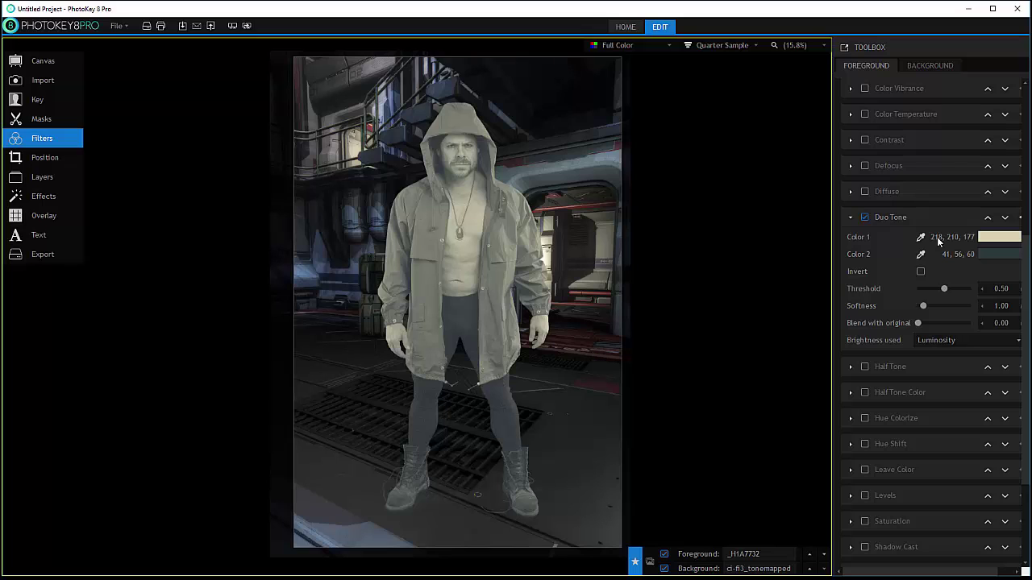
{"action": "left_click", "coordinate": [920, 255]}
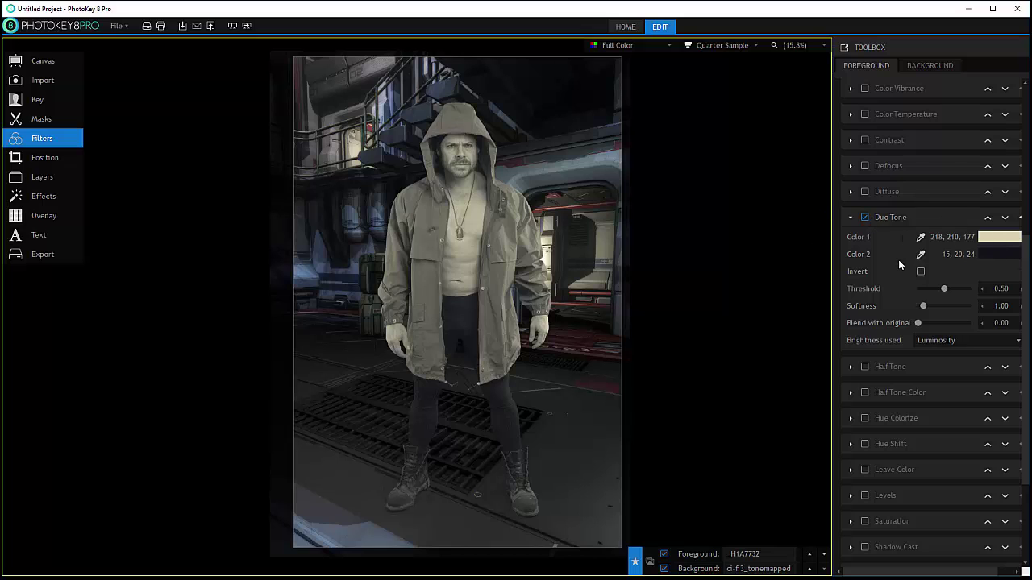
Toggle Duo Tone's Invert on and off, and set threshold to about 0.56, softness 1.37 and blend with original 45.10
{"action": "left_click", "coordinate": [920, 273]}
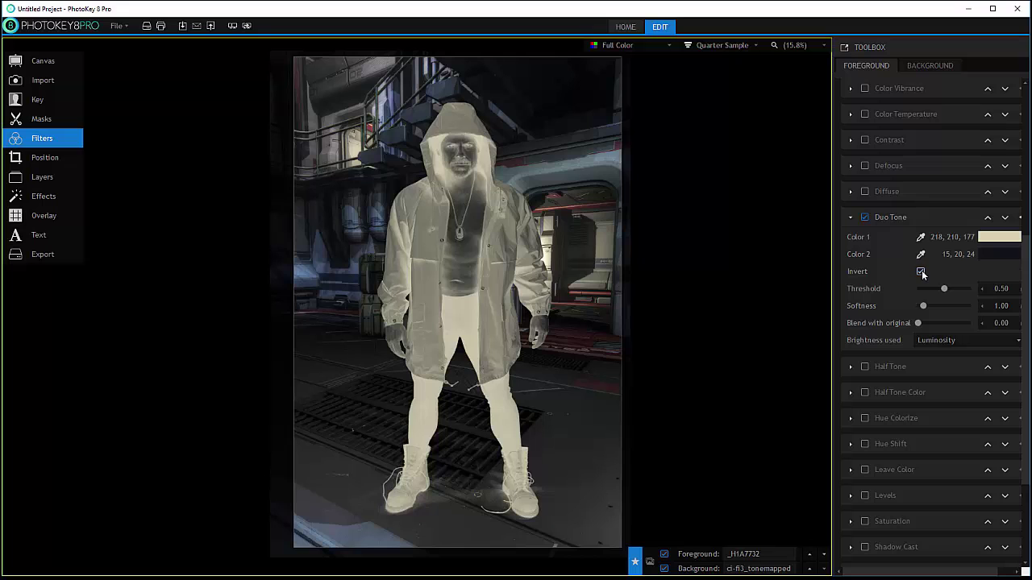
{"action": "left_click", "coordinate": [921, 271]}
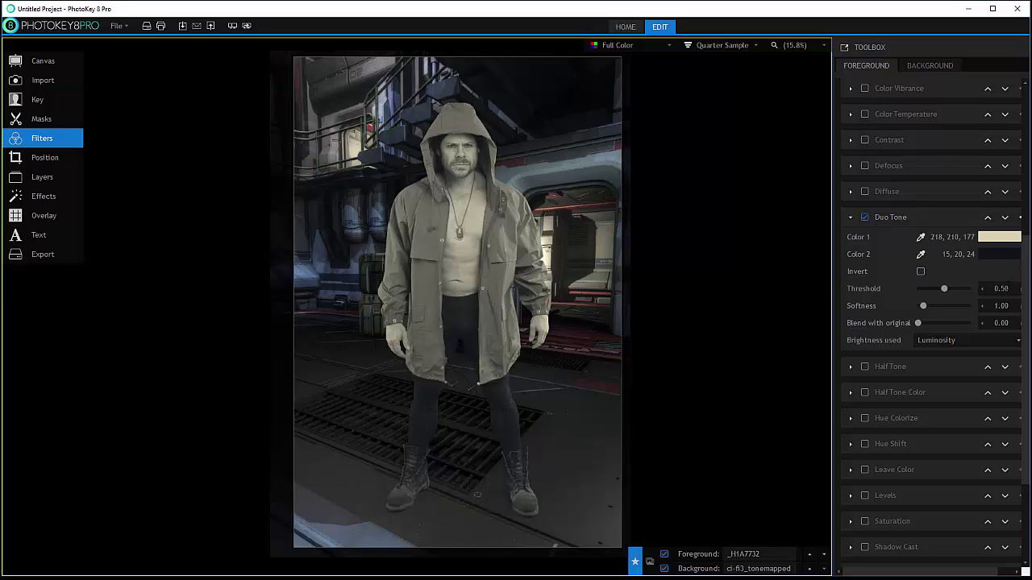
{"action": "left_click_drag", "start_coordinate": [946, 287], "coordinate": [939, 324]}
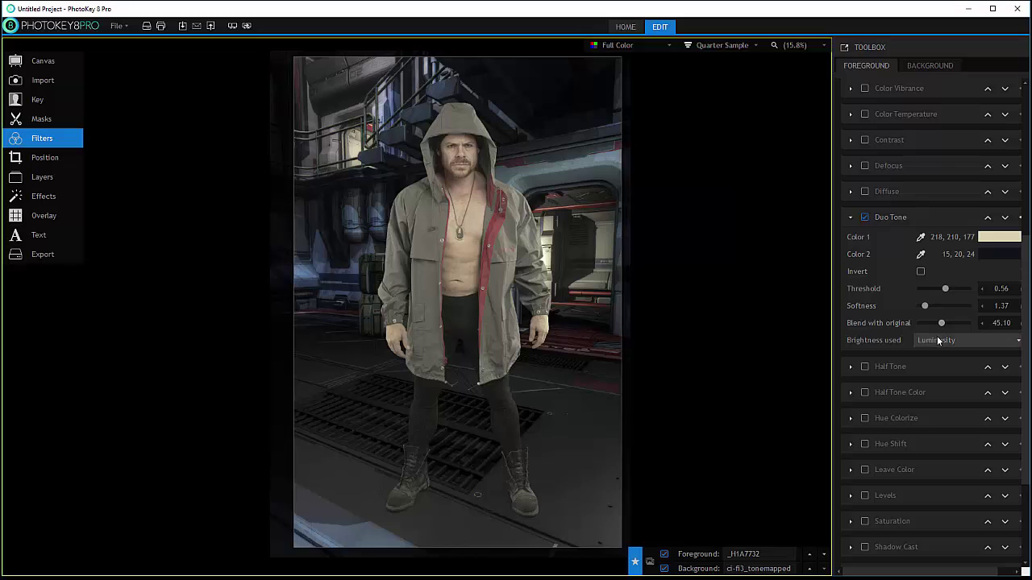
Try Intensity and Lightness as the brightness used by Duo Tone, and switch the filter off
{"action": "left_click", "coordinate": [973, 344]}
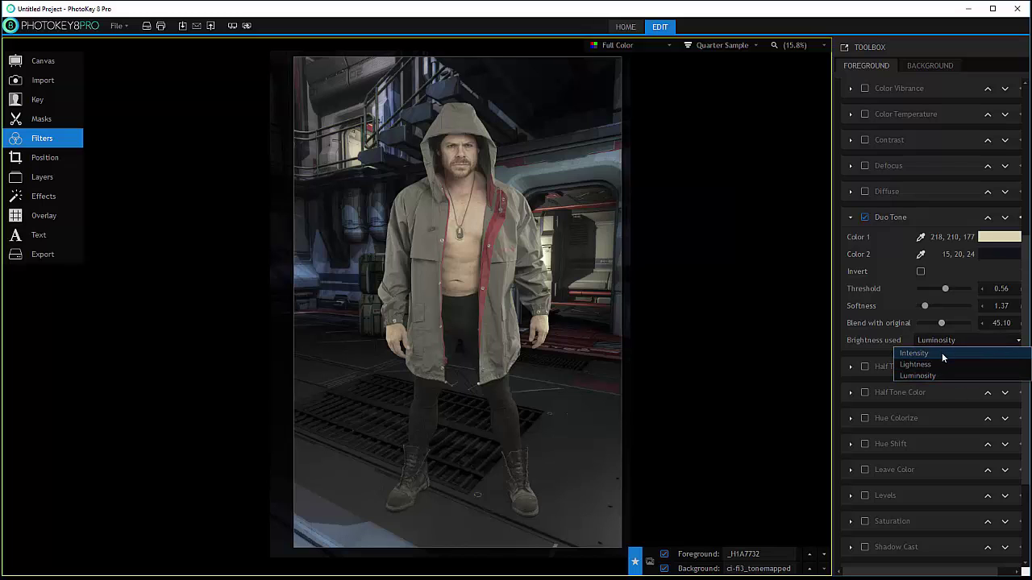
{"action": "left_click", "coordinate": [942, 353]}
{"action": "left_click", "coordinate": [959, 340]}
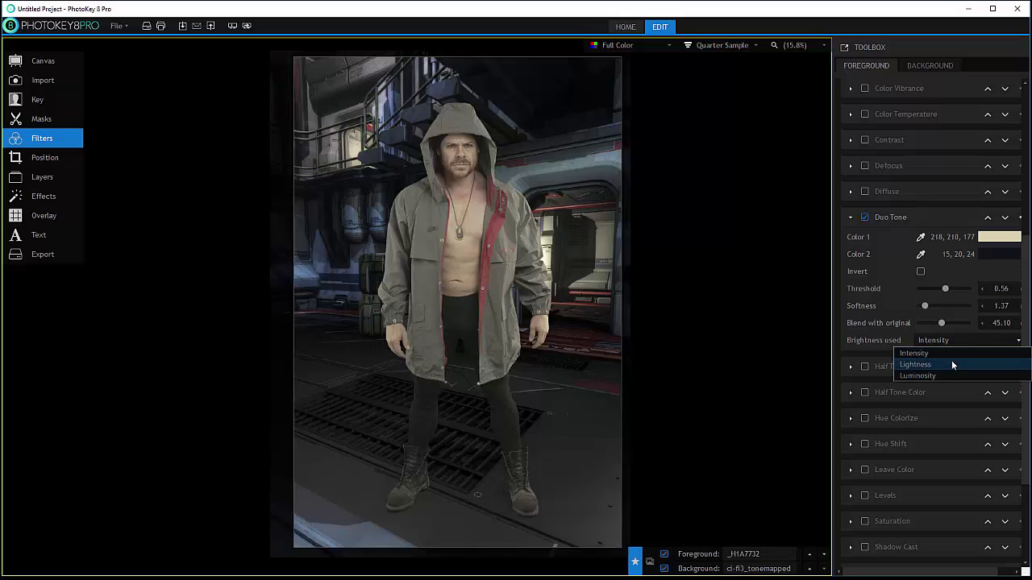
{"action": "left_click", "coordinate": [952, 362]}
{"action": "left_click", "coordinate": [960, 341]}
{"action": "left_click", "coordinate": [951, 374]}
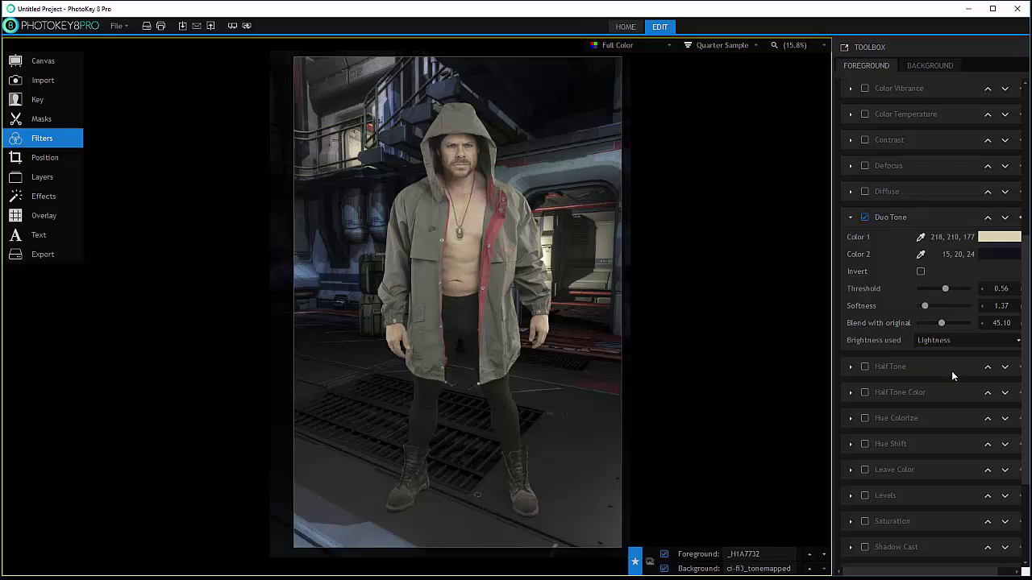
{"action": "left_click", "coordinate": [863, 217]}
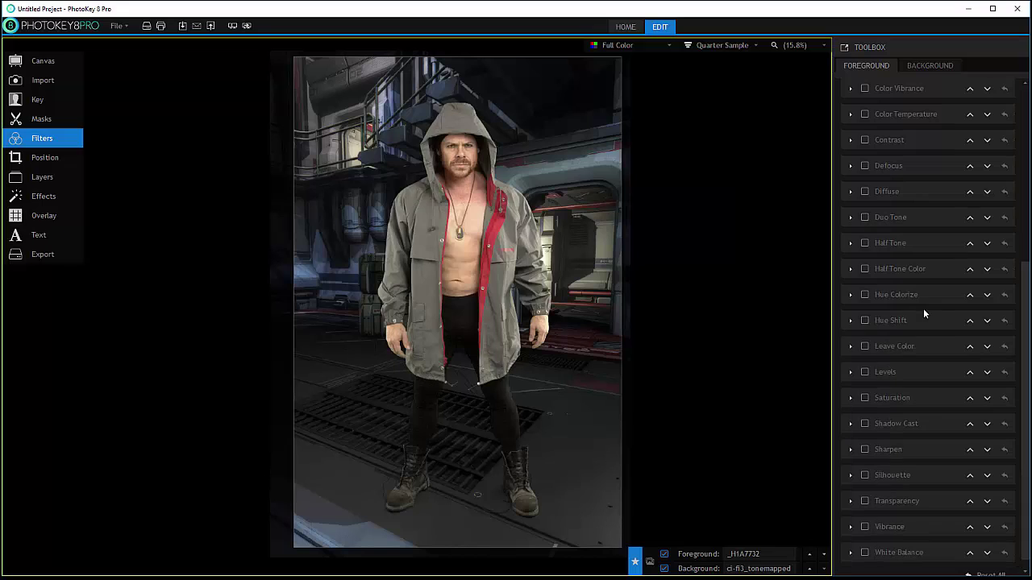
Try Half Tone on the foreground with resolution about 267, angle about 75.46° and Shift X about 0.18
{"action": "left_click", "coordinate": [865, 242]}
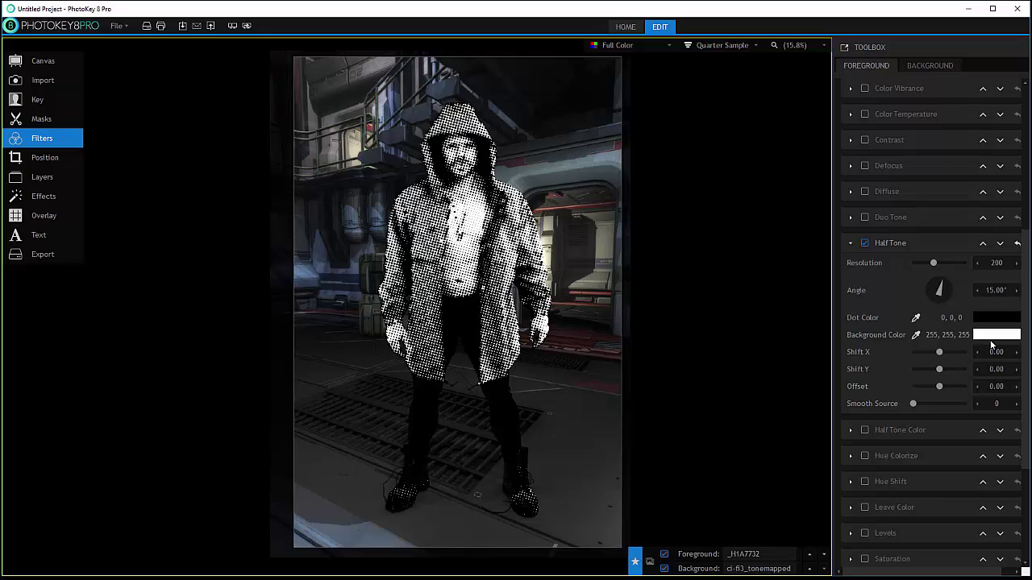
{"action": "left_click_drag", "start_coordinate": [933, 264], "coordinate": [940, 267]}
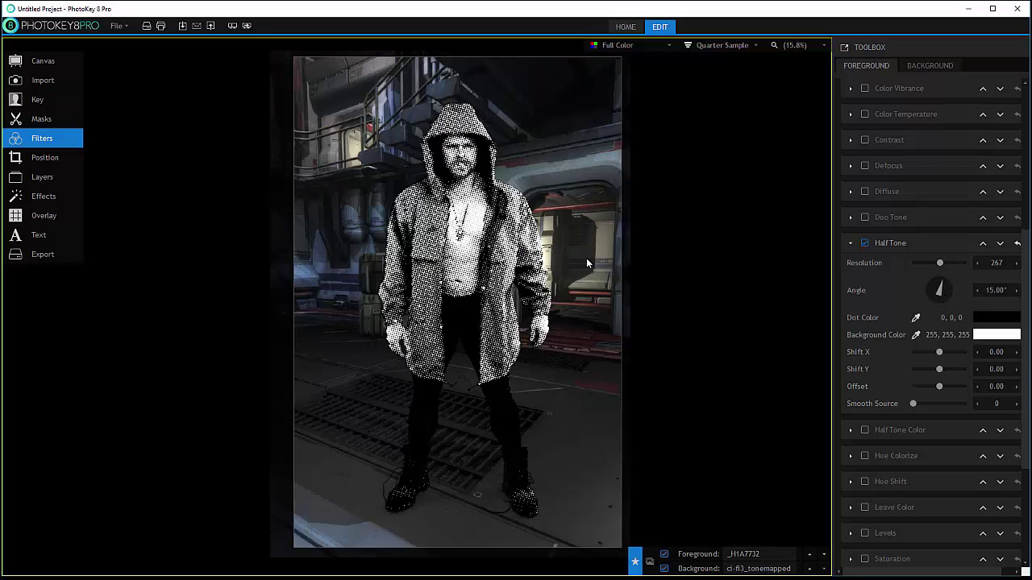
{"action": "left_click_drag", "start_coordinate": [945, 282], "coordinate": [944, 292]}
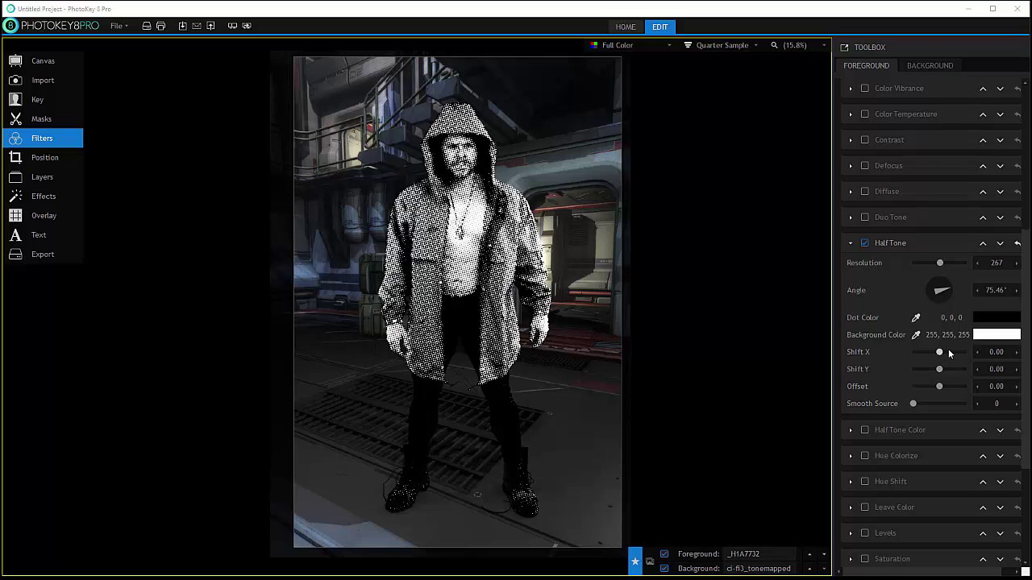
{"action": "mouse_move", "coordinate": [940, 352]}
{"action": "left_mouse_down"}
{"action": "mouse_move", "coordinate": [923, 355]}
{"action": "mouse_move", "coordinate": [945, 354]}
{"action": "left_mouse_up"}
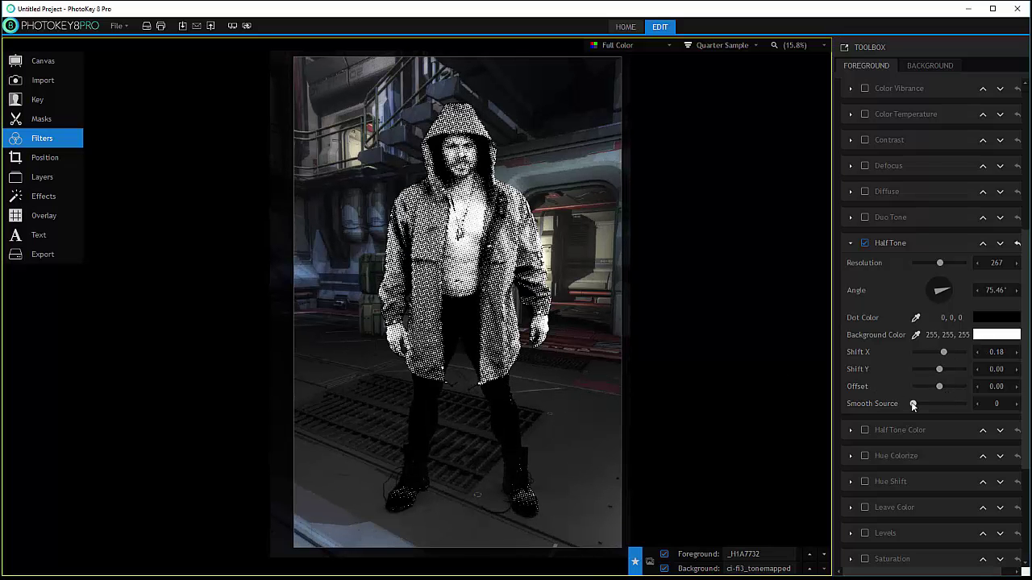
Try Half Tone's Smooth Source at about 125, reduce it to about 31, and switch the filter off
{"action": "left_click_drag", "start_coordinate": [913, 403], "coordinate": [946, 403]}
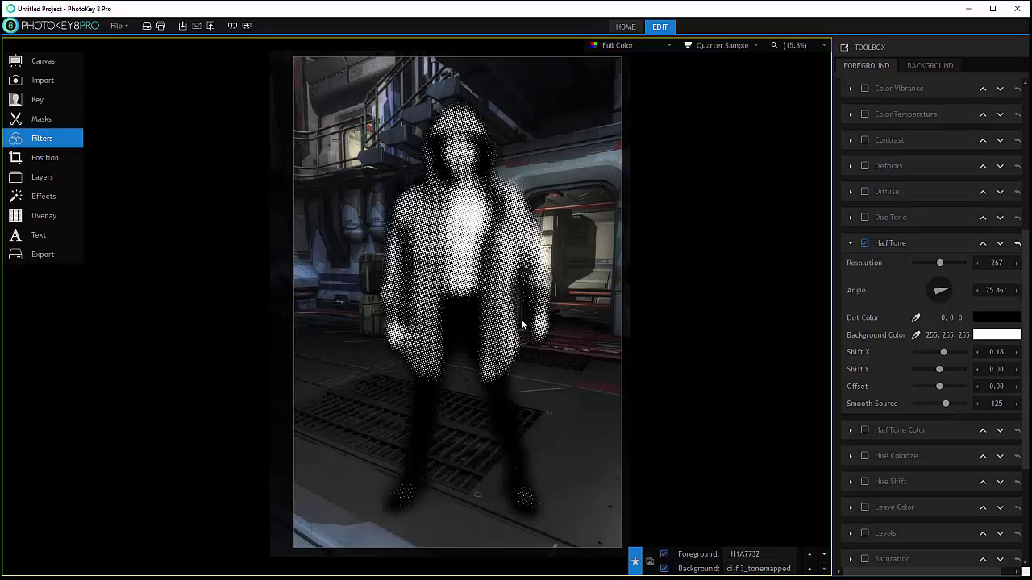
{"action": "left_click_drag", "start_coordinate": [945, 403], "coordinate": [920, 403]}
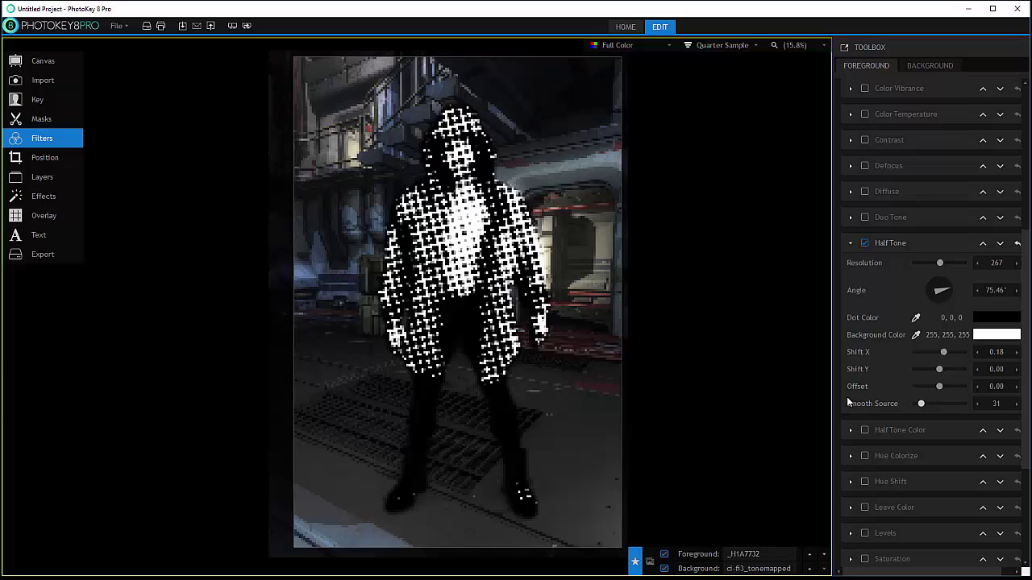
{"action": "left_click", "coordinate": [864, 242]}
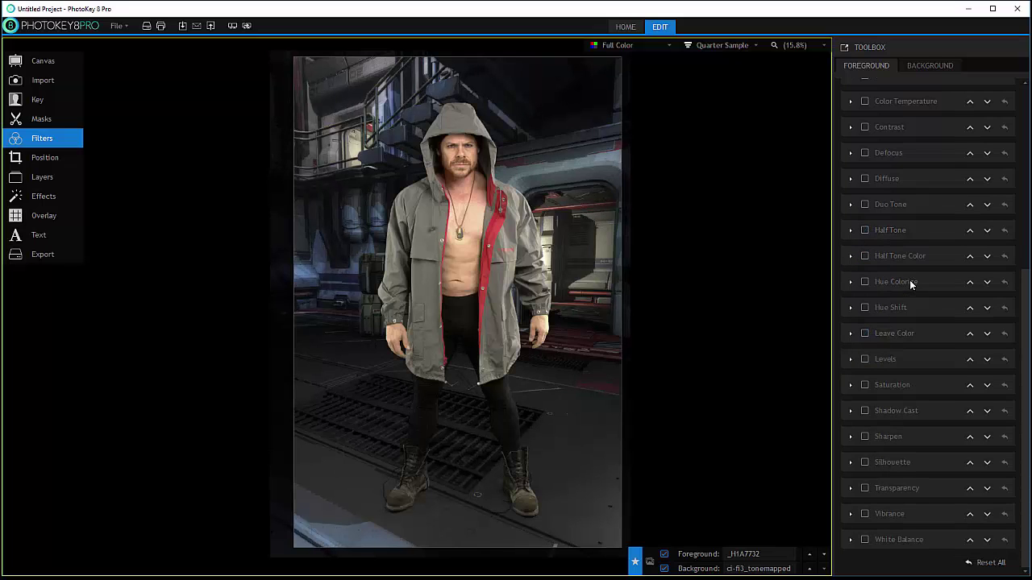
Toggle Half Tone Color on and off, try Hue Colorize with hue about 120.94° and strength 92%, and switch it off
{"action": "left_click", "coordinate": [864, 256]}
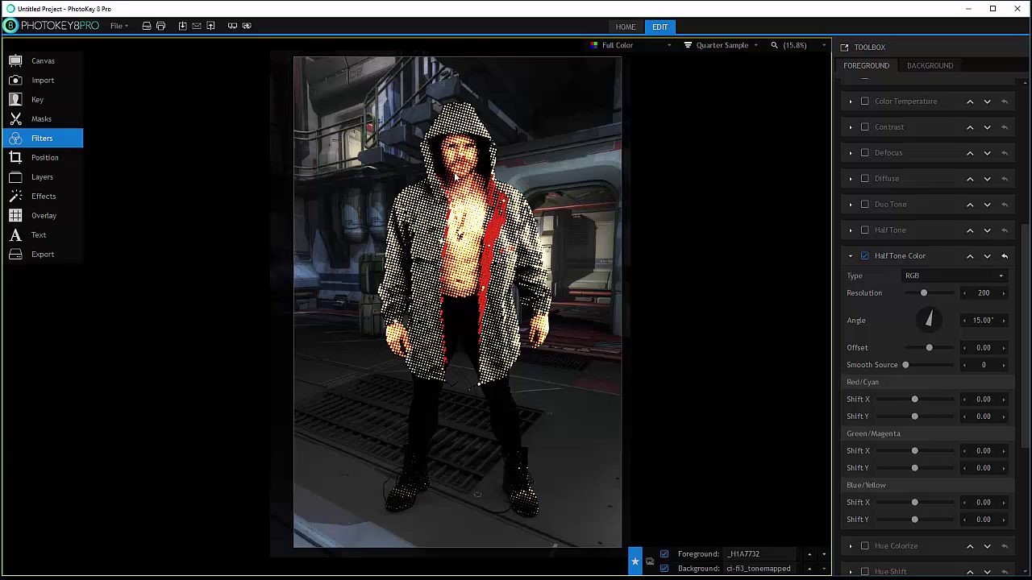
{"action": "left_click", "coordinate": [864, 256]}
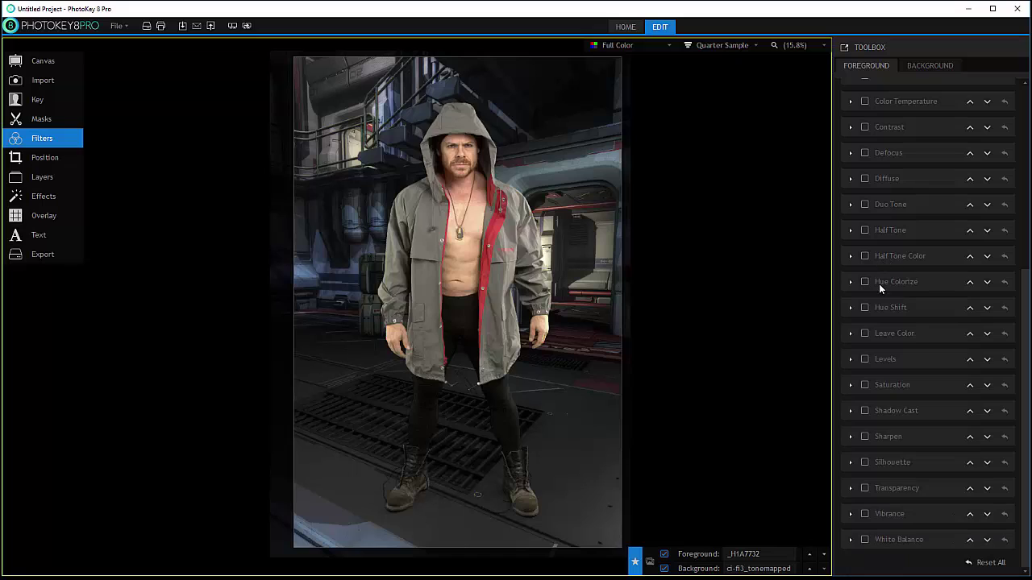
{"action": "left_click", "coordinate": [863, 281]}
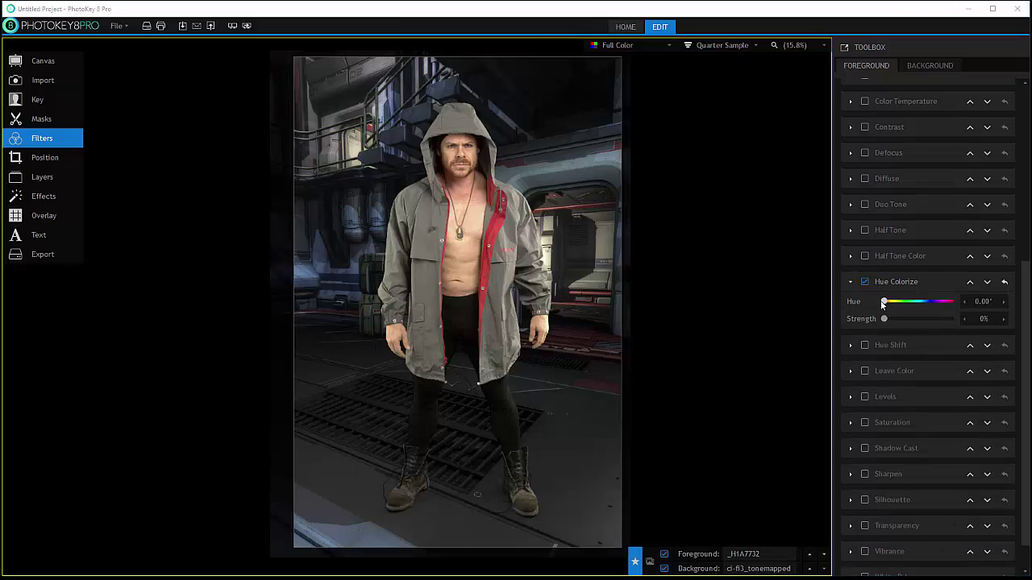
{"action": "left_click_drag", "start_coordinate": [882, 302], "coordinate": [948, 319]}
{"action": "left_click_drag", "start_coordinate": [884, 302], "coordinate": [907, 301]}
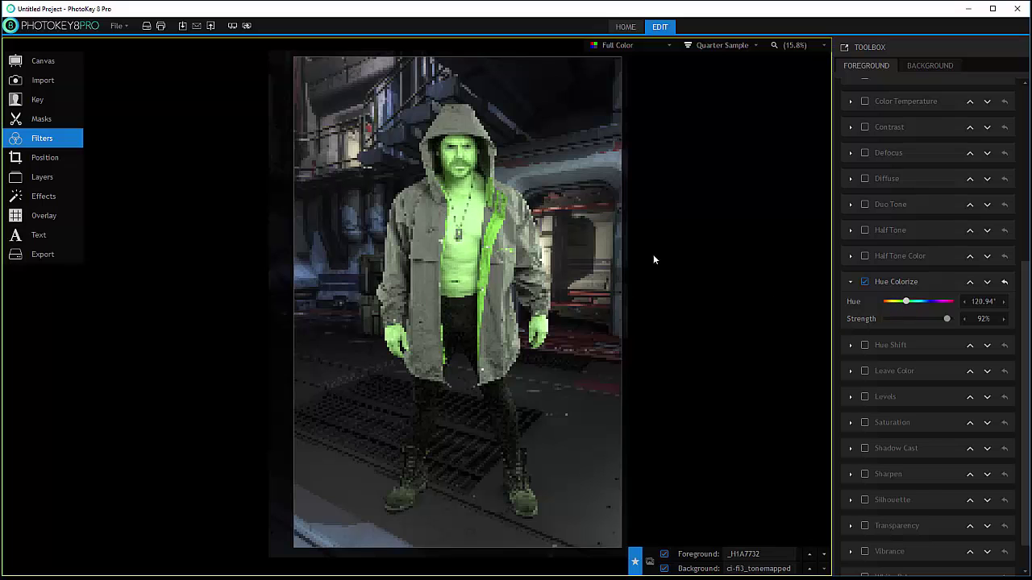
{"action": "left_click", "coordinate": [867, 280]}
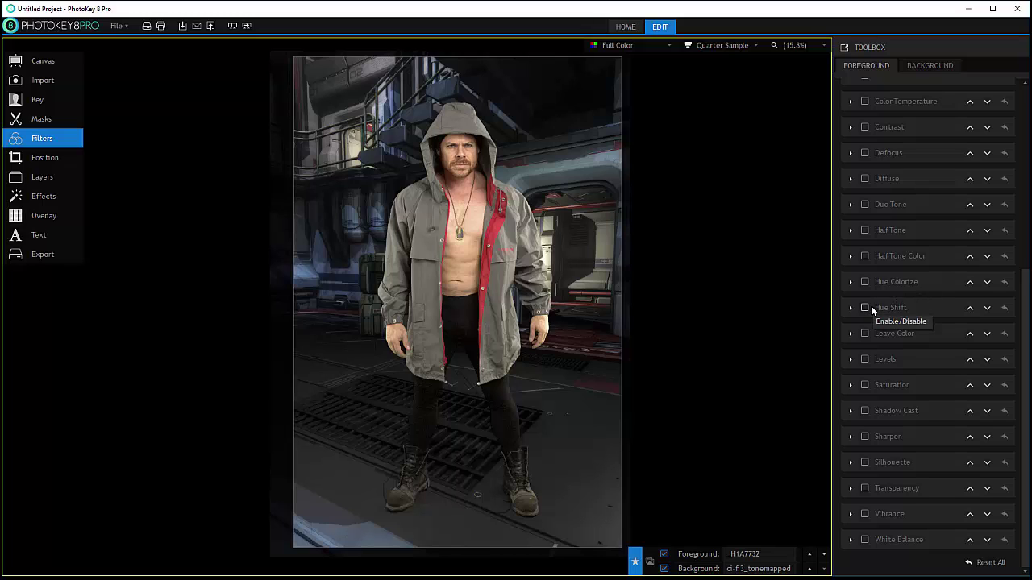
Try Hue Shift on the foreground with hue about 30.94°, and switch the filter off
{"action": "left_click", "coordinate": [865, 307]}
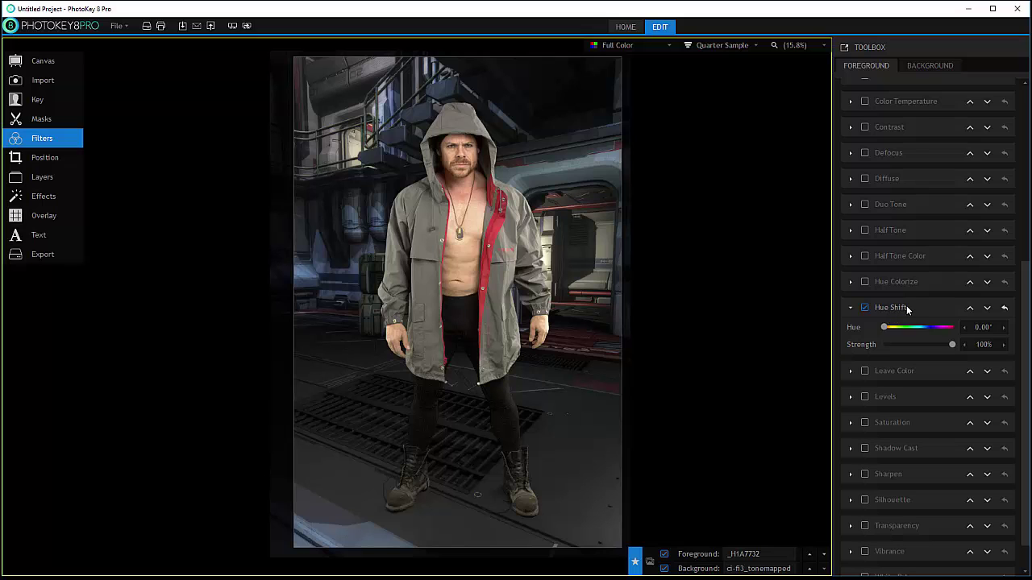
{"action": "mouse_move", "coordinate": [885, 327]}
{"action": "left_mouse_down"}
{"action": "mouse_move", "coordinate": [923, 327]}
{"action": "mouse_move", "coordinate": [867, 337]}
{"action": "mouse_move", "coordinate": [954, 345]}
{"action": "mouse_move", "coordinate": [907, 326]}
{"action": "mouse_move", "coordinate": [919, 326]}
{"action": "mouse_move", "coordinate": [889, 327]}
{"action": "left_mouse_up"}
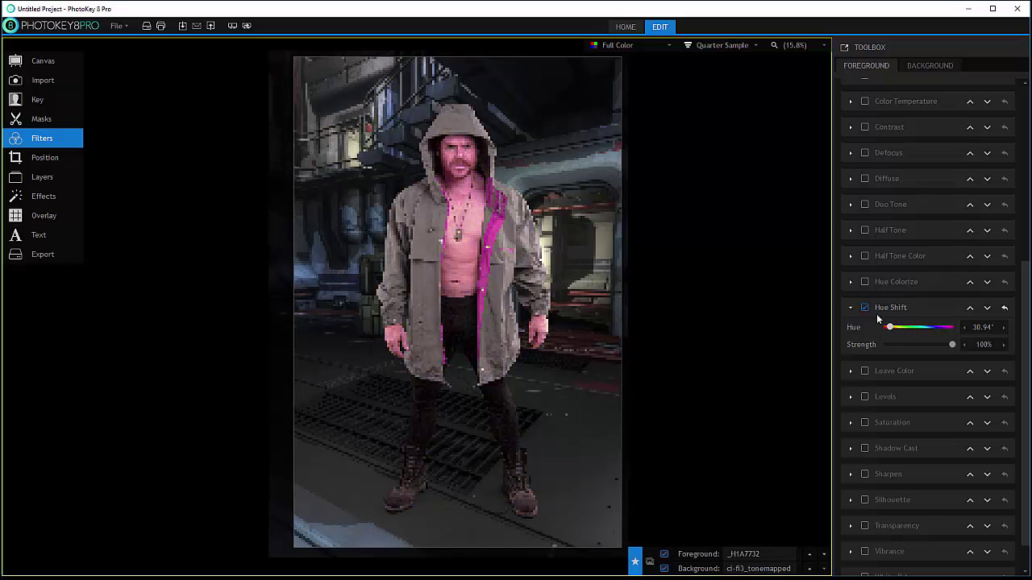
{"action": "left_click", "coordinate": [865, 307]}
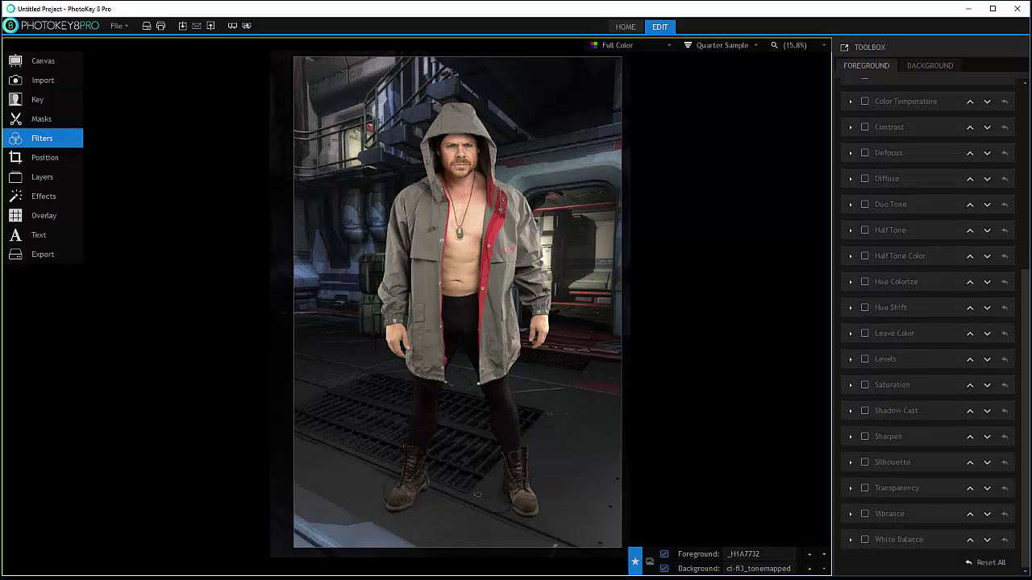
Enable Leave Color and sample the jacket and several skin tones as the color to leave, ending on 255, 207, 173
{"action": "left_click", "coordinate": [868, 347]}
{"action": "left_click", "coordinate": [865, 333]}
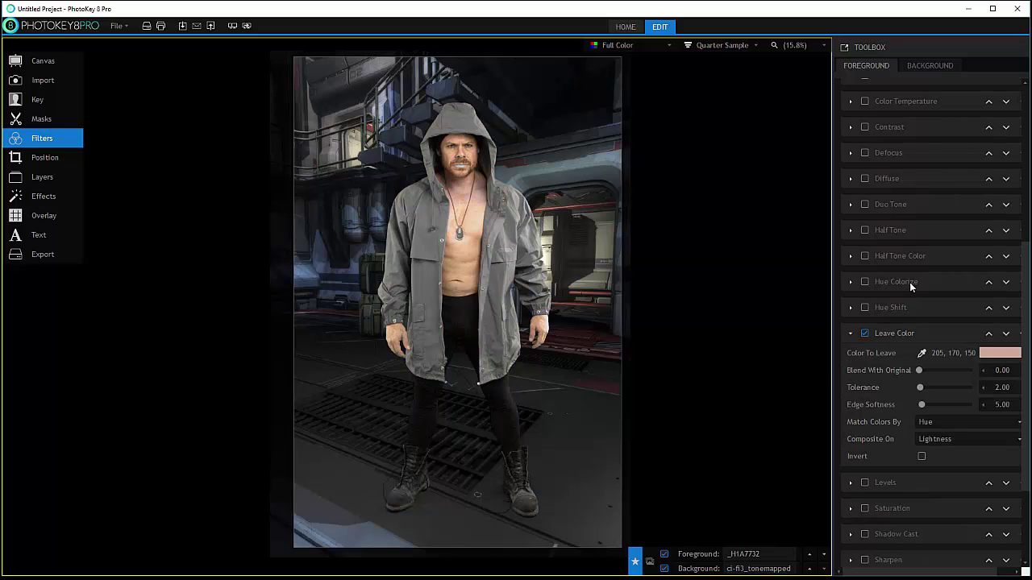
{"action": "left_click", "coordinate": [921, 353]}
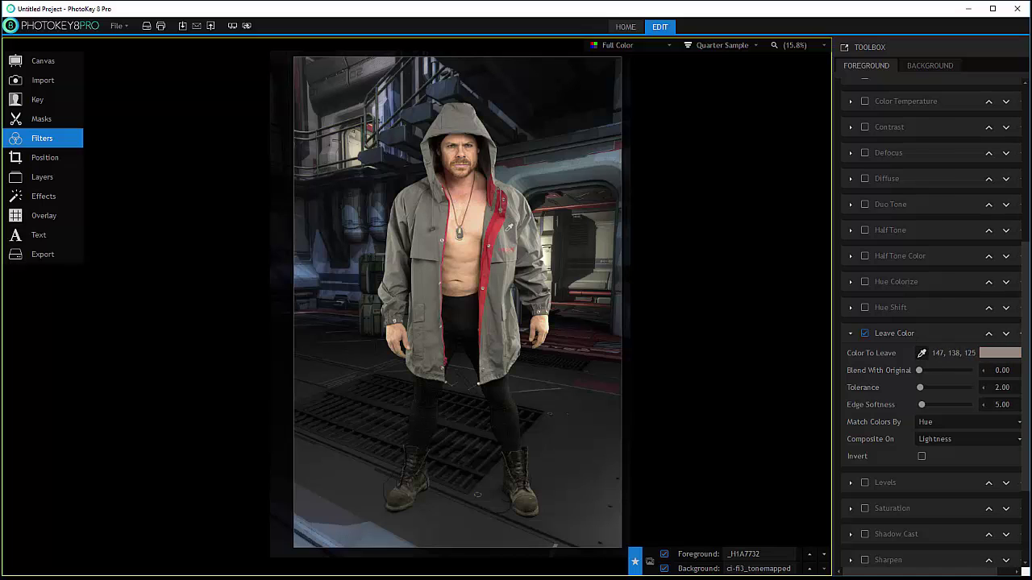
{"action": "left_click", "coordinate": [508, 228]}
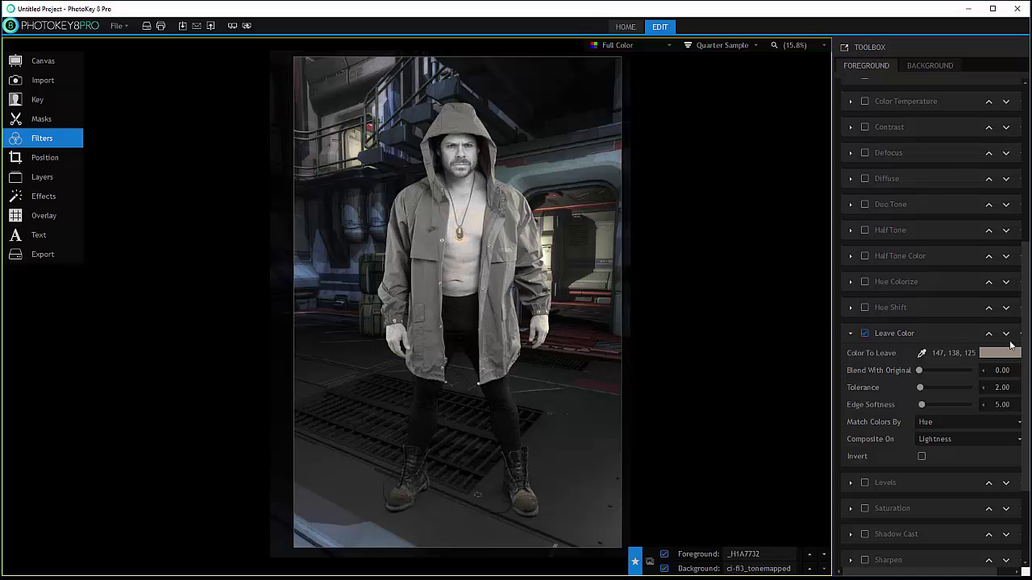
{"action": "left_click", "coordinate": [921, 353]}
{"action": "left_click", "coordinate": [456, 162]}
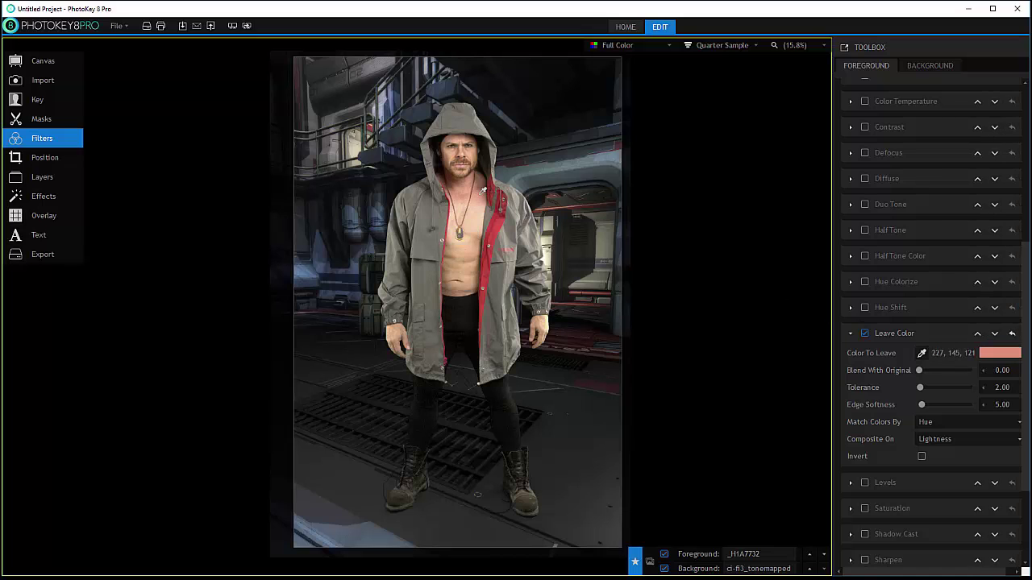
{"action": "left_click", "coordinate": [483, 205]}
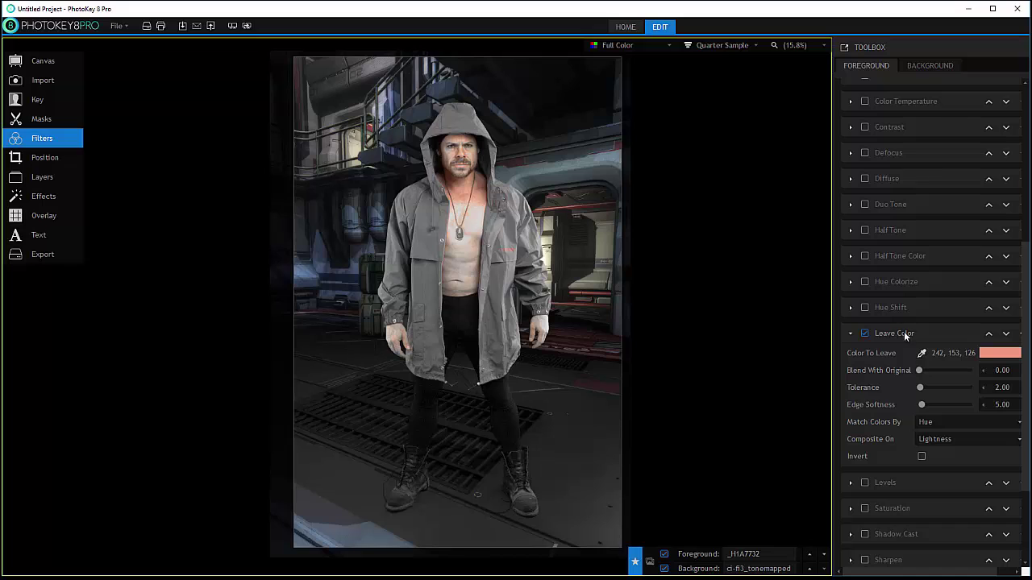
{"action": "left_click", "coordinate": [921, 355]}
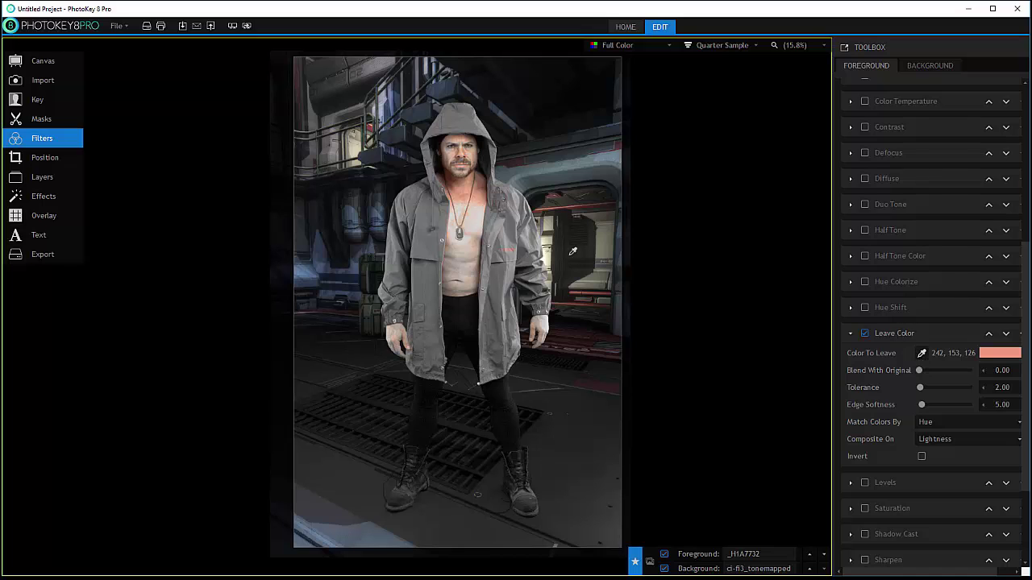
{"action": "left_click", "coordinate": [500, 205]}
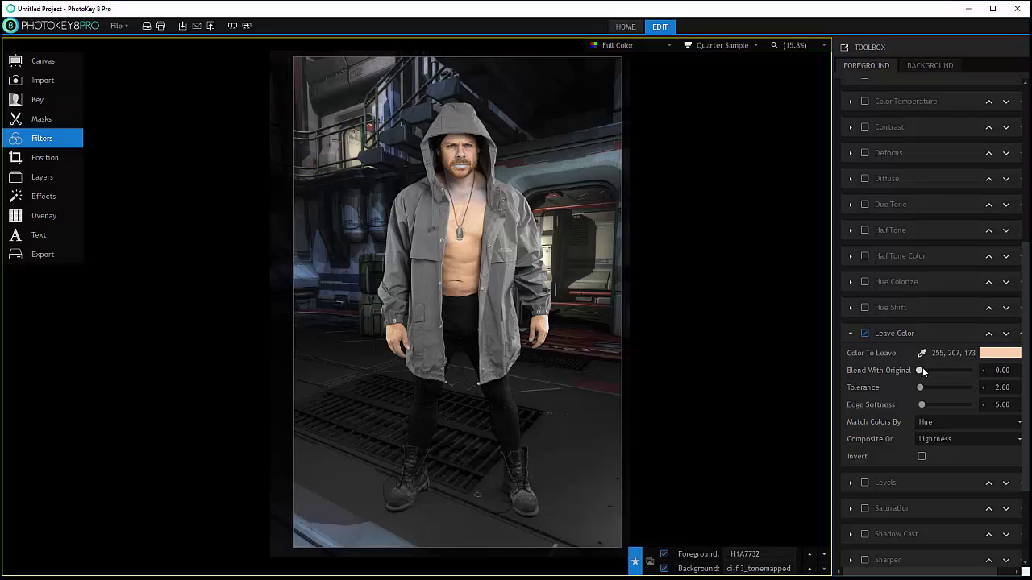
Try Leave Color with tolerance about 6.86, edge softness about 3.92, Luminosity compositing and Invert, and switch the filter off
{"action": "mouse_move", "coordinate": [923, 371]}
{"action": "left_mouse_down"}
{"action": "mouse_move", "coordinate": [970, 390]}
{"action": "mouse_move", "coordinate": [920, 385]}
{"action": "left_mouse_up"}
{"action": "mouse_move", "coordinate": [921, 405]}
{"action": "left_mouse_down"}
{"action": "mouse_move", "coordinate": [933, 405]}
{"action": "mouse_move", "coordinate": [920, 404]}
{"action": "left_mouse_up"}
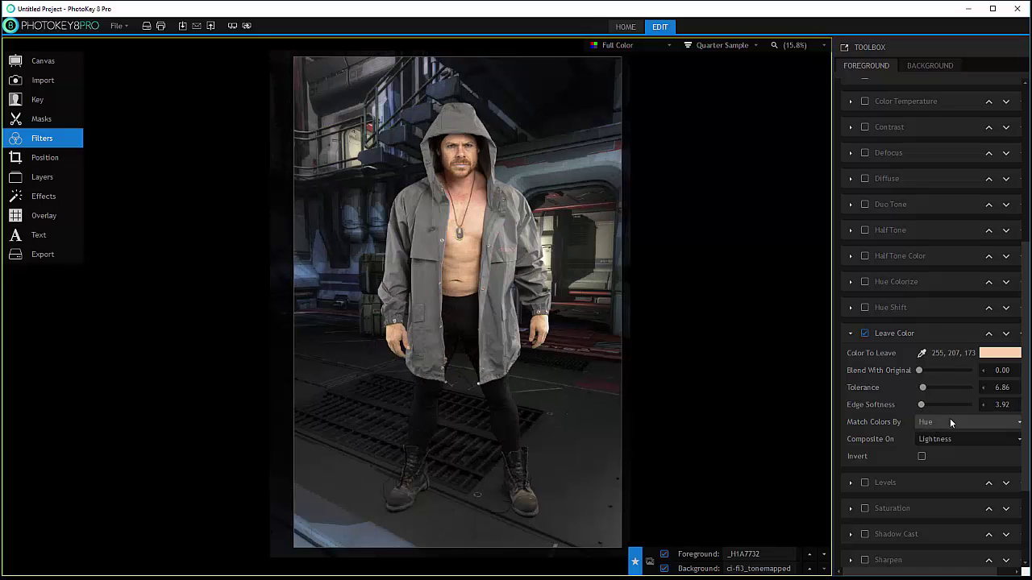
{"action": "left_click", "coordinate": [960, 439]}
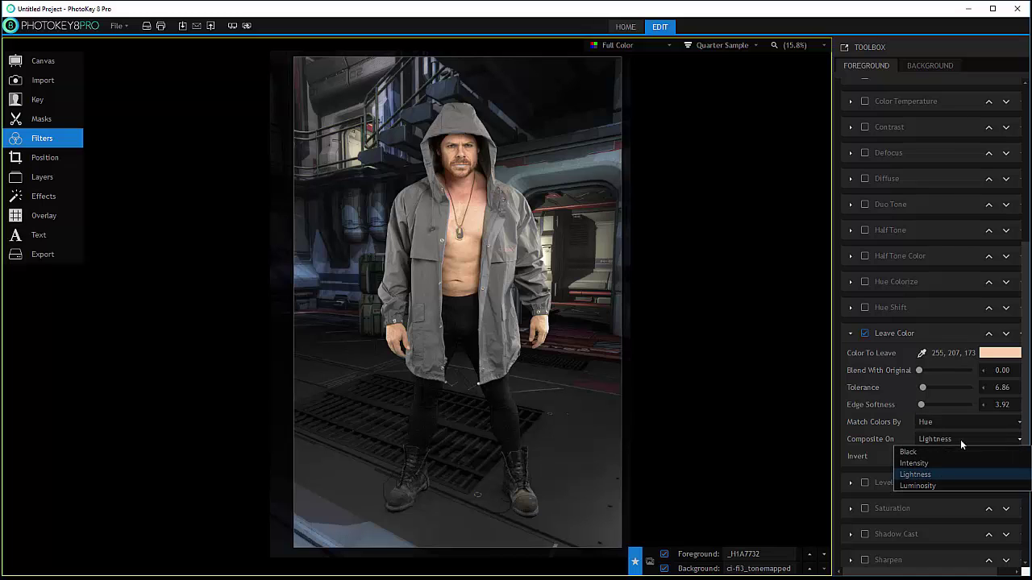
{"action": "left_click", "coordinate": [958, 485]}
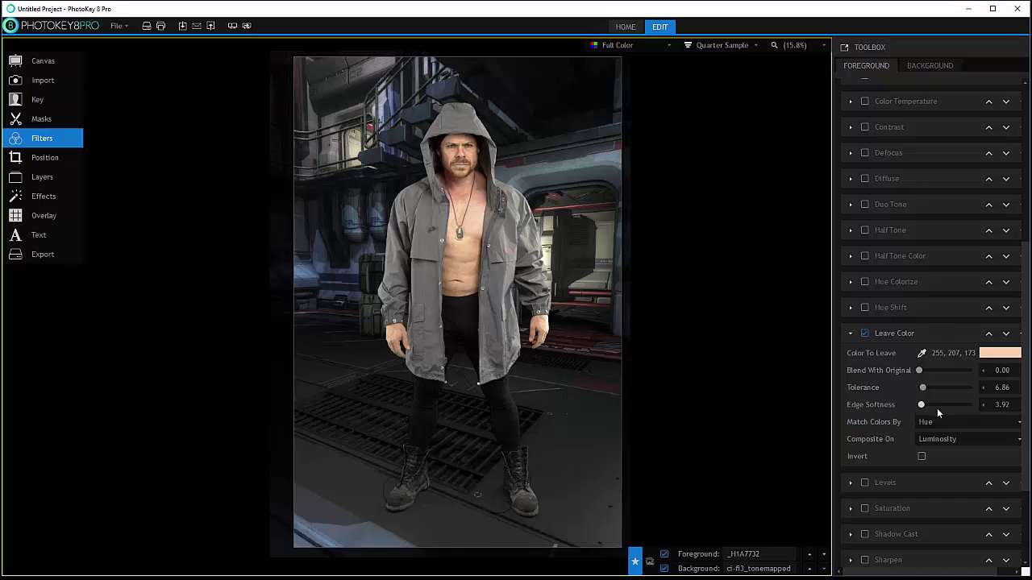
{"action": "left_click", "coordinate": [921, 456]}
{"action": "left_click", "coordinate": [869, 335]}
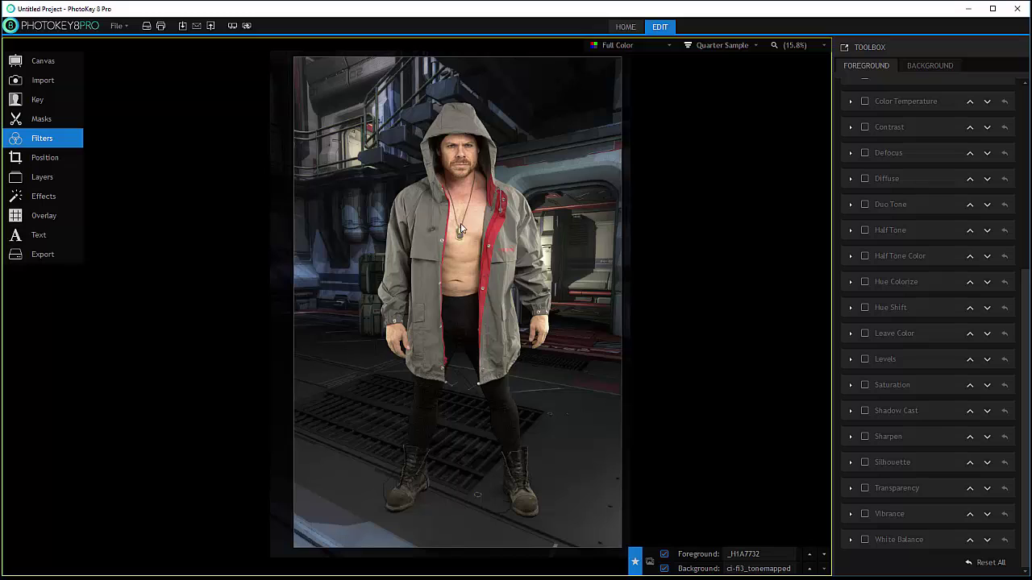
Try Levels with black at about 2%, move black back to its minimum, and switch the filter off
{"action": "left_click", "coordinate": [868, 357]}
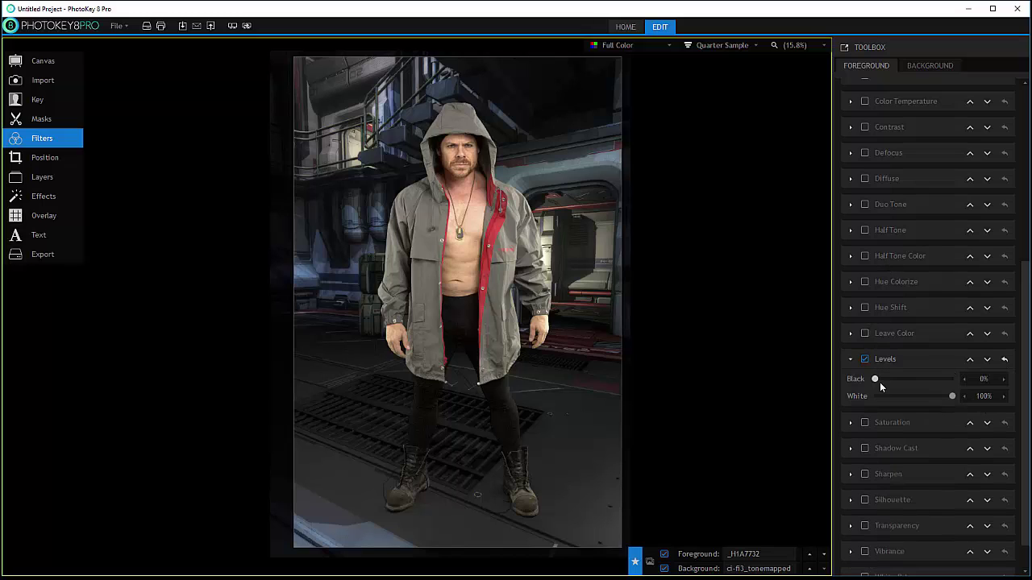
{"action": "mouse_move", "coordinate": [875, 379]}
{"action": "left_mouse_down"}
{"action": "mouse_move", "coordinate": [906, 379]}
{"action": "mouse_move", "coordinate": [877, 378]}
{"action": "left_mouse_up"}
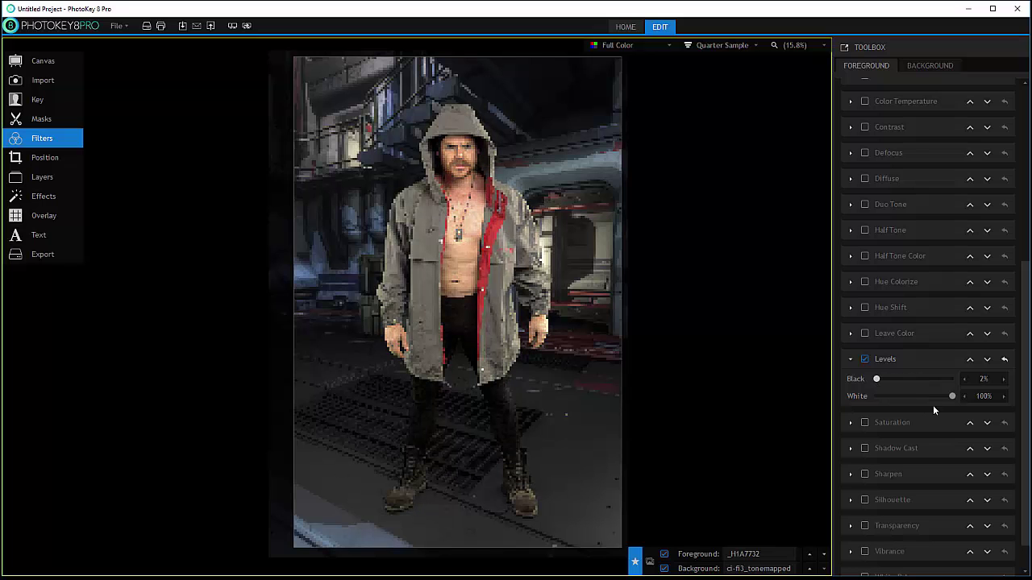
{"action": "left_click_drag", "start_coordinate": [954, 395], "coordinate": [1022, 401]}
{"action": "left_click_drag", "start_coordinate": [876, 379], "coordinate": [848, 379]}
{"action": "left_click", "coordinate": [859, 358]}
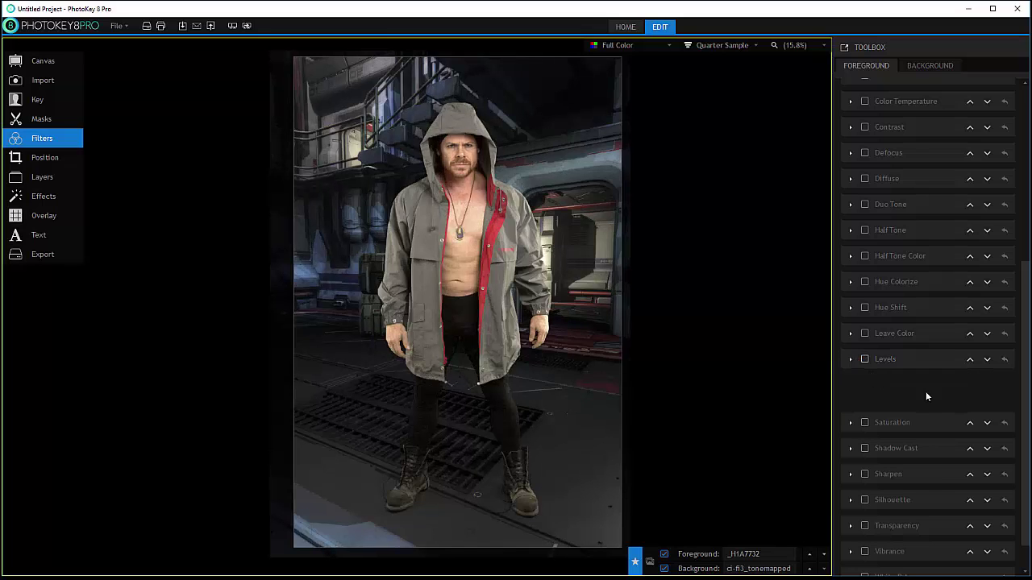
Try Saturation on the foreground at about 1.10, and switch the filter off
{"action": "left_click", "coordinate": [865, 385]}
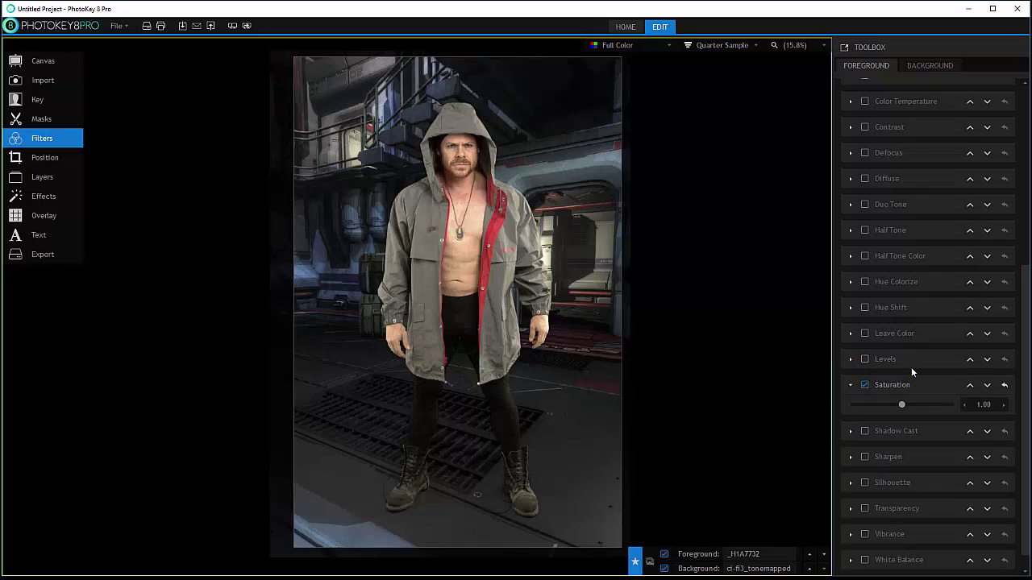
{"action": "mouse_move", "coordinate": [909, 406]}
{"action": "left_mouse_down"}
{"action": "mouse_move", "coordinate": [958, 408]}
{"action": "mouse_move", "coordinate": [885, 400]}
{"action": "mouse_move", "coordinate": [906, 407]}
{"action": "left_mouse_up"}
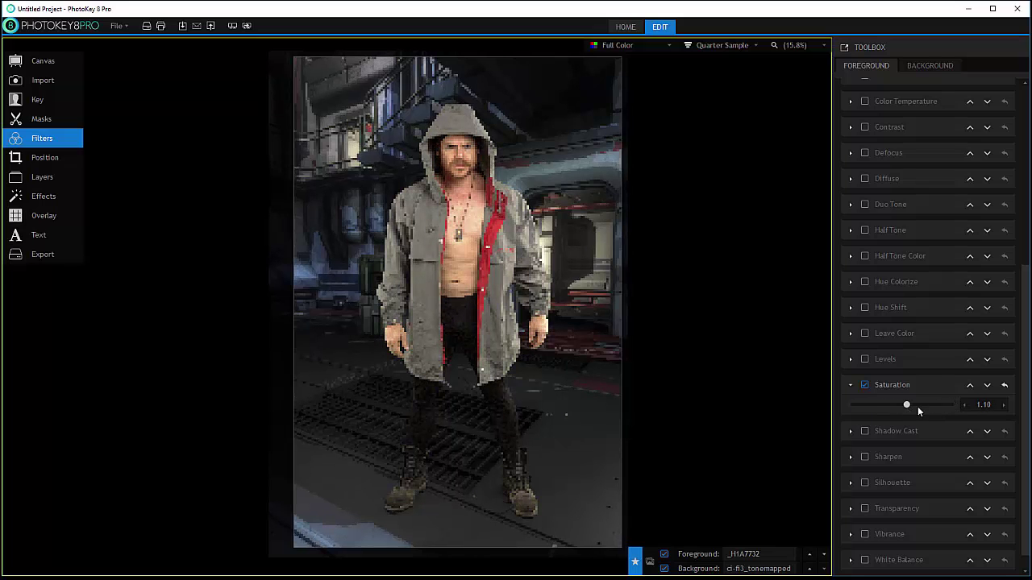
{"action": "left_click", "coordinate": [862, 386]}
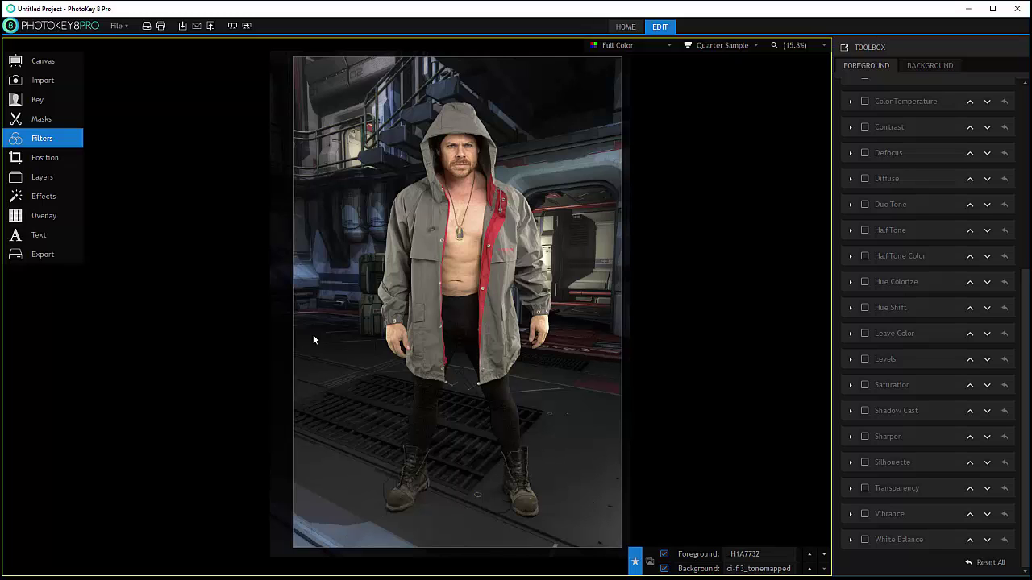
Enable Shadow Cast and lay the shadow behind the man, with its base just below his boots and its far edge at thigh height
{"action": "left_click", "coordinate": [864, 411]}
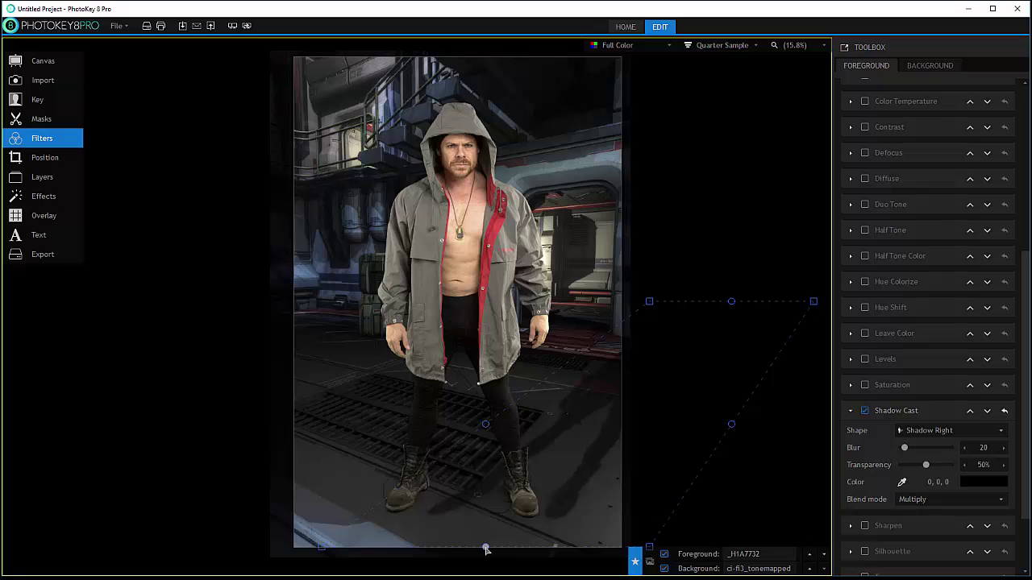
{"action": "left_click_drag", "start_coordinate": [485, 548], "coordinate": [467, 515]}
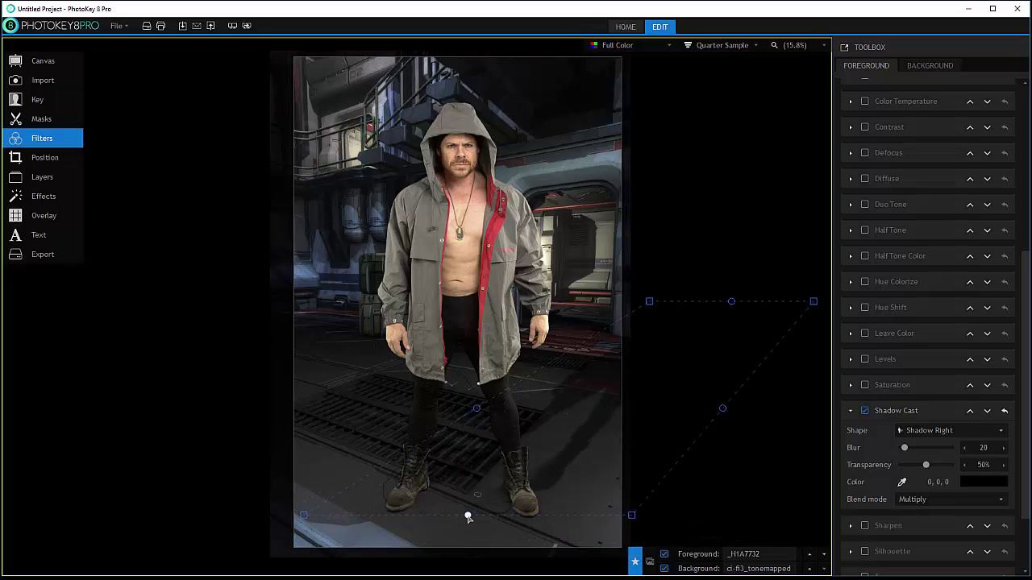
{"action": "left_click_drag", "start_coordinate": [727, 302], "coordinate": [467, 346]}
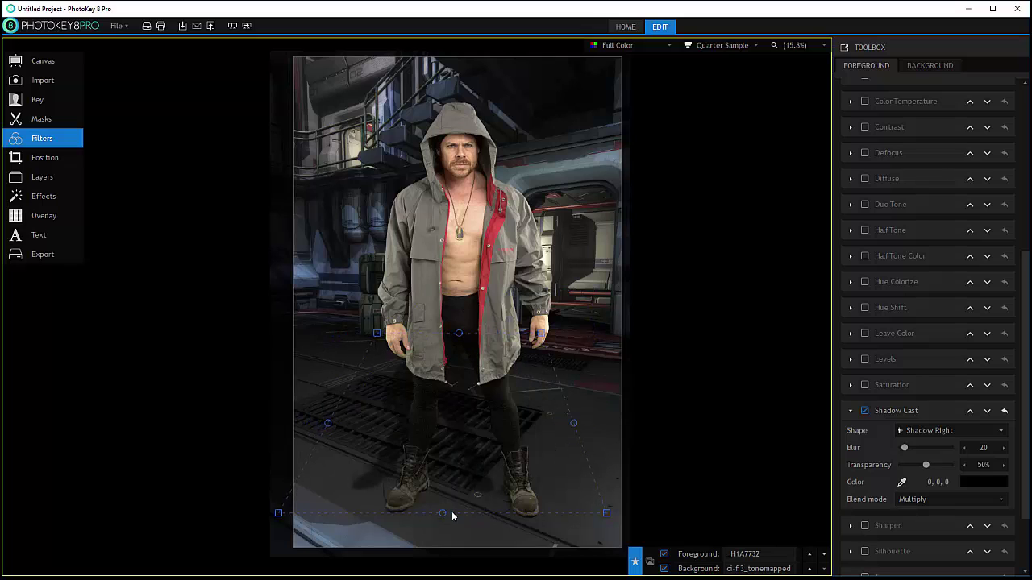
{"action": "left_click_drag", "start_coordinate": [451, 514], "coordinate": [483, 538]}
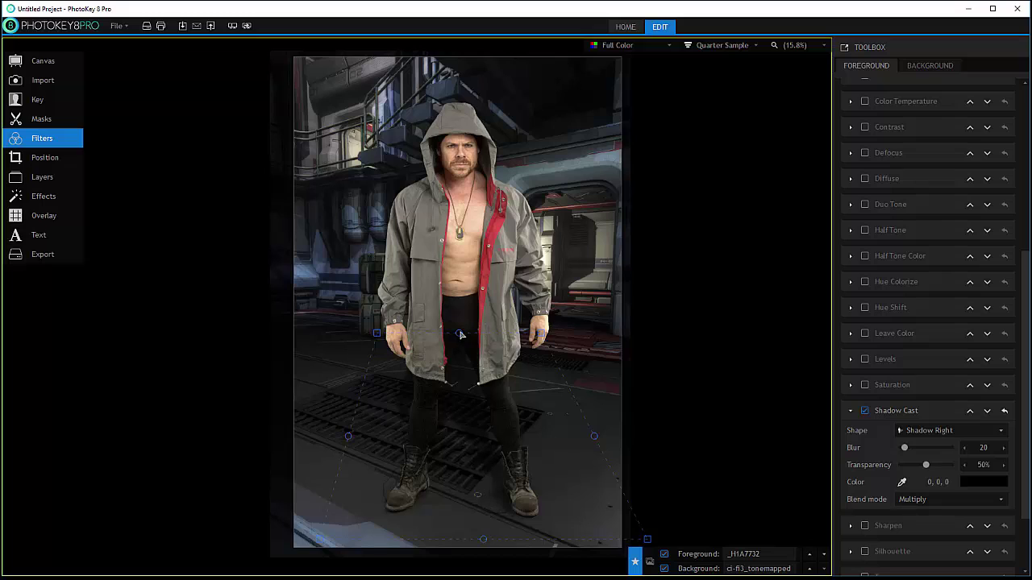
{"action": "left_click_drag", "start_coordinate": [458, 333], "coordinate": [477, 341]}
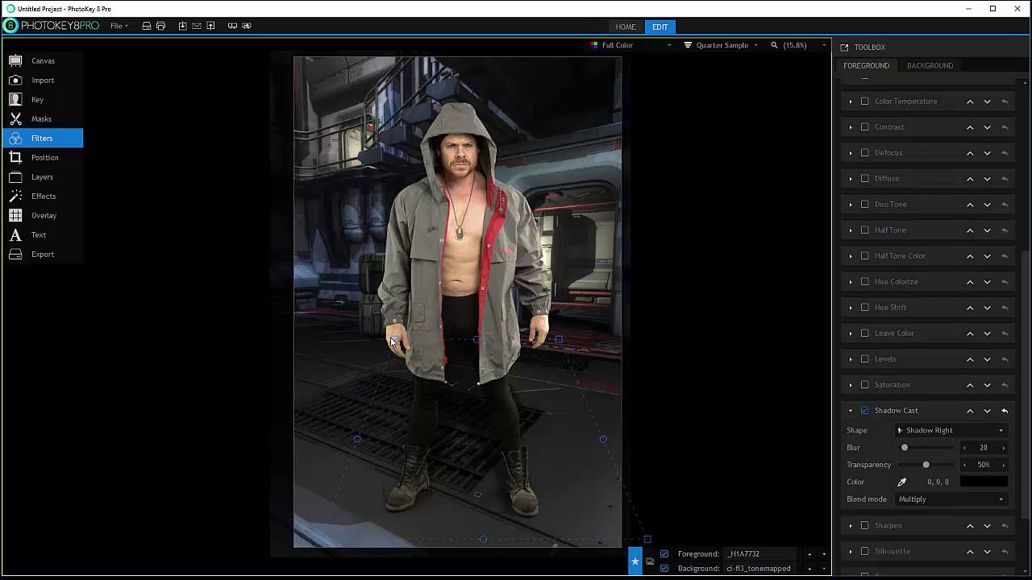
Widen the shadow's far edge well beyond both sides of the image, lower it below the knees, and raise the base to the boots
{"action": "left_click_drag", "start_coordinate": [395, 340], "coordinate": [103, 364]}
{"action": "left_click_drag", "start_coordinate": [559, 339], "coordinate": [783, 362]}
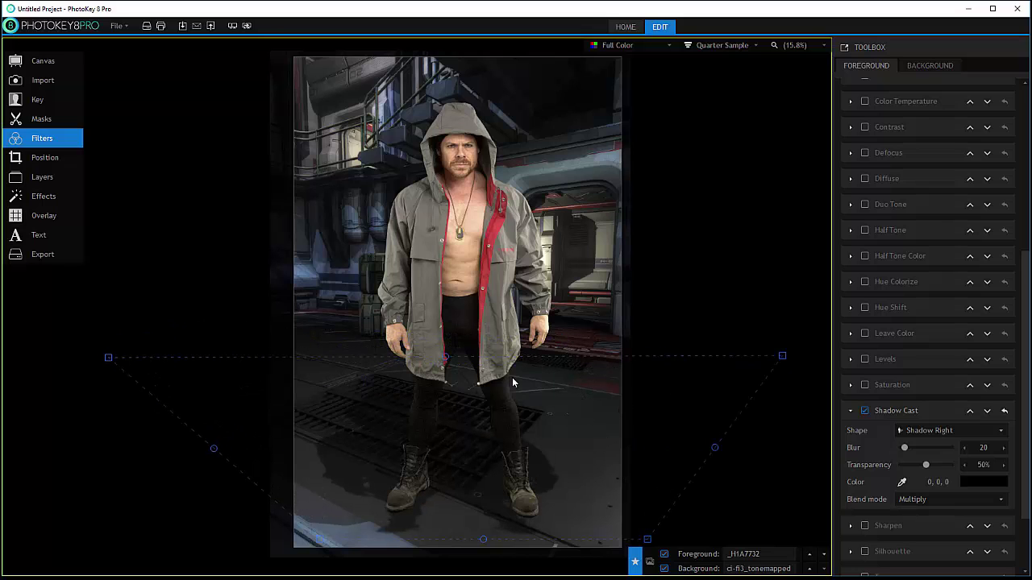
{"action": "left_click_drag", "start_coordinate": [444, 363], "coordinate": [471, 423]}
{"action": "left_click_drag", "start_coordinate": [481, 538], "coordinate": [474, 522]}
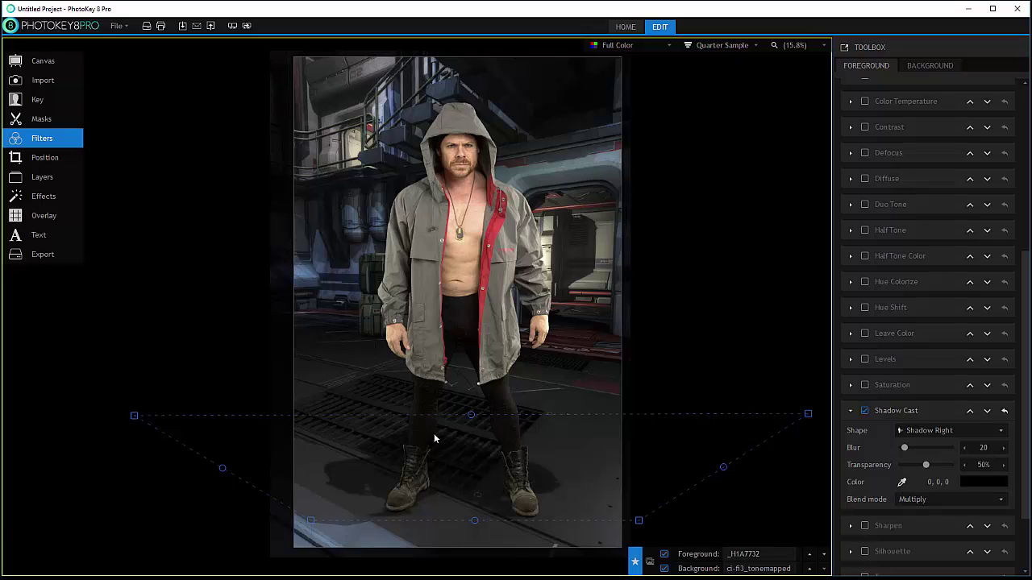
Sample the shadow color 10, 10, 11 from the dark background, set blur to about 127, and shift the whole shadow slightly up and right
{"action": "left_click", "coordinate": [901, 484]}
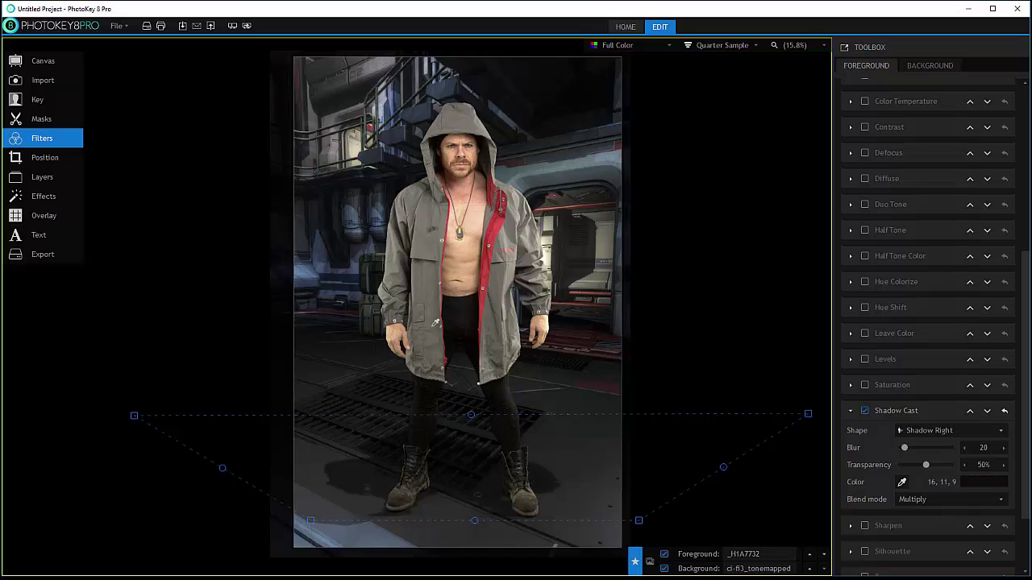
{"action": "left_click", "coordinate": [337, 324]}
{"action": "left_click_drag", "start_coordinate": [905, 449], "coordinate": [933, 450]}
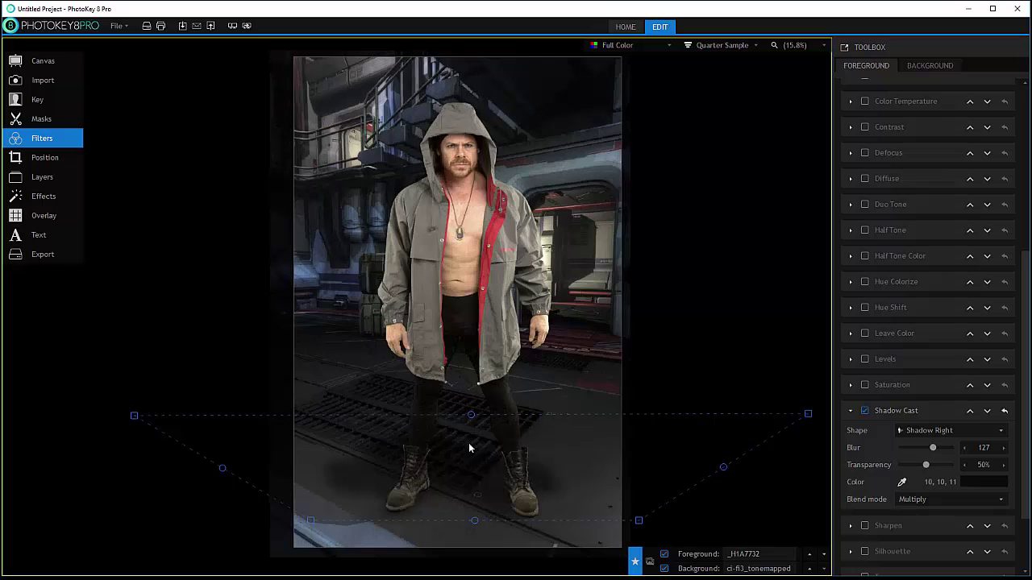
{"action": "left_click_drag", "start_coordinate": [469, 439], "coordinate": [477, 439]}
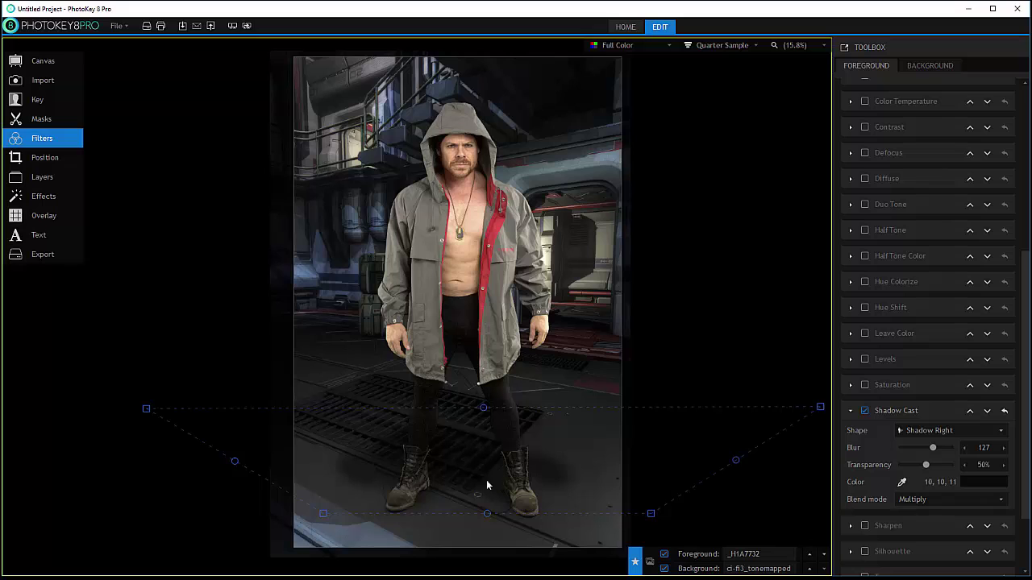
Set the cast shadow's transparency to about 69% and enable the 2-Point Color Gradient filter on the foreground
{"action": "left_click", "coordinate": [912, 465]}
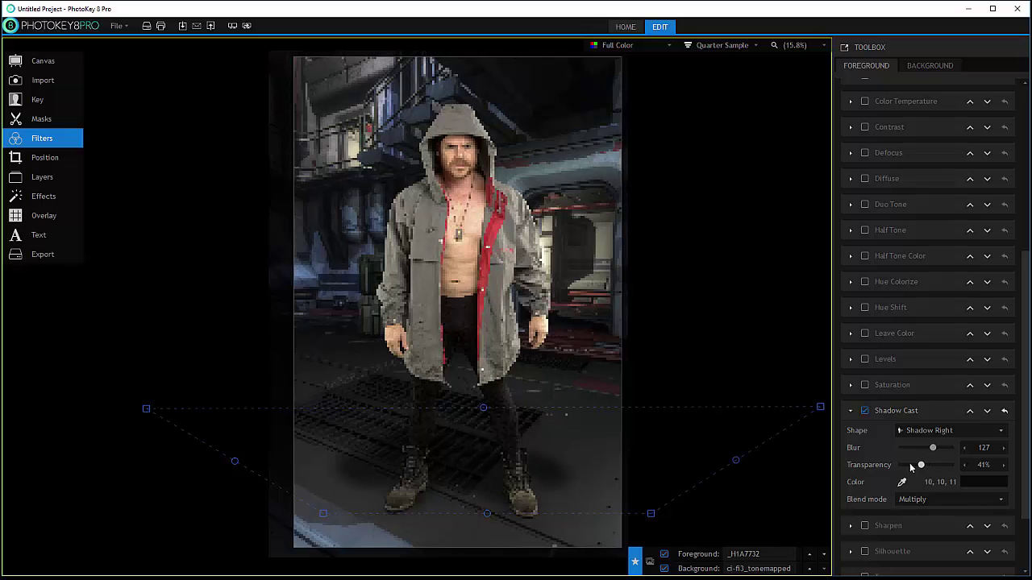
{"action": "left_click_drag", "start_coordinate": [920, 465], "coordinate": [935, 465]}
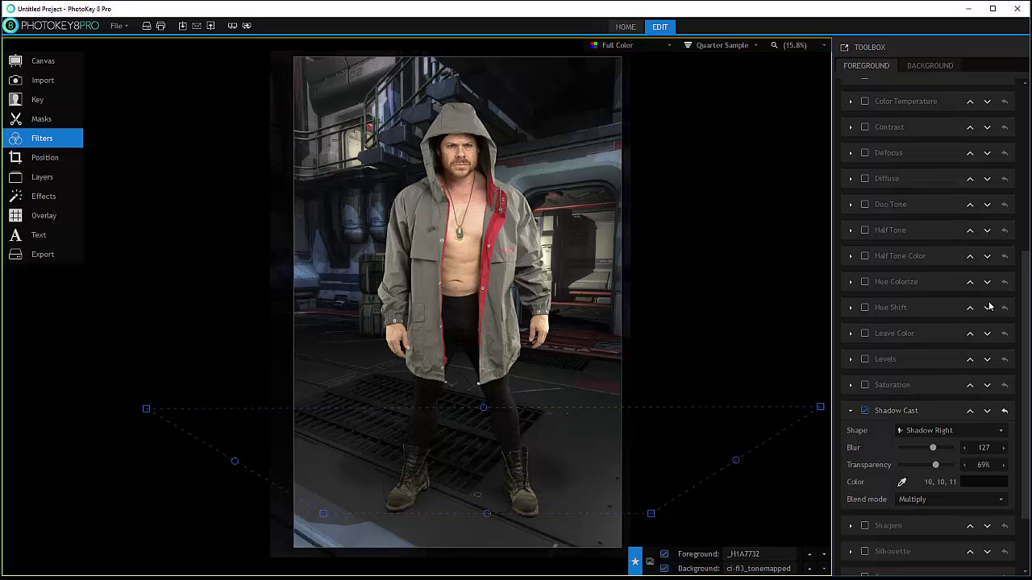
{"action": "scroll", "coordinate": [1025, 287], "scroll_direction": "up", "scroll_amount": 5}
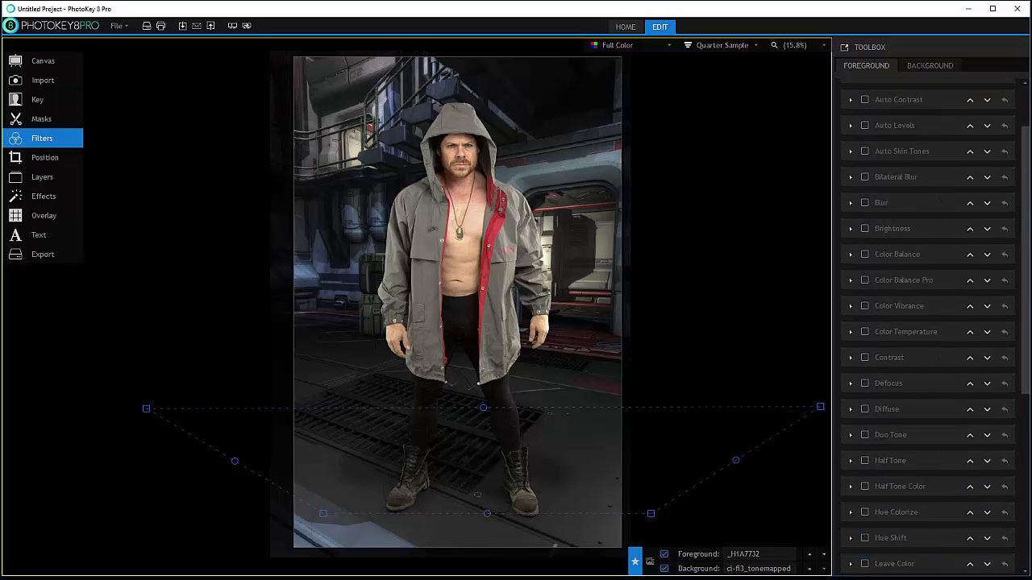
{"action": "left_click", "coordinate": [864, 94]}
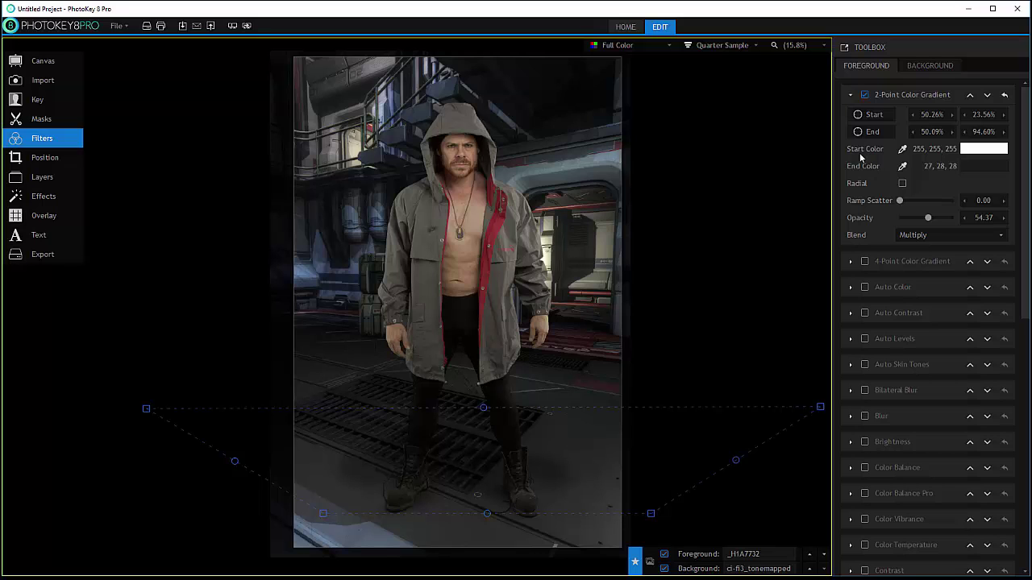
Reduce the Shadow Cast blur to about 4, and narrow the shadow's far edge at thigh height, skewed toward the right of the image
{"action": "left_click_drag", "start_coordinate": [1027, 261], "coordinate": [1027, 522]}
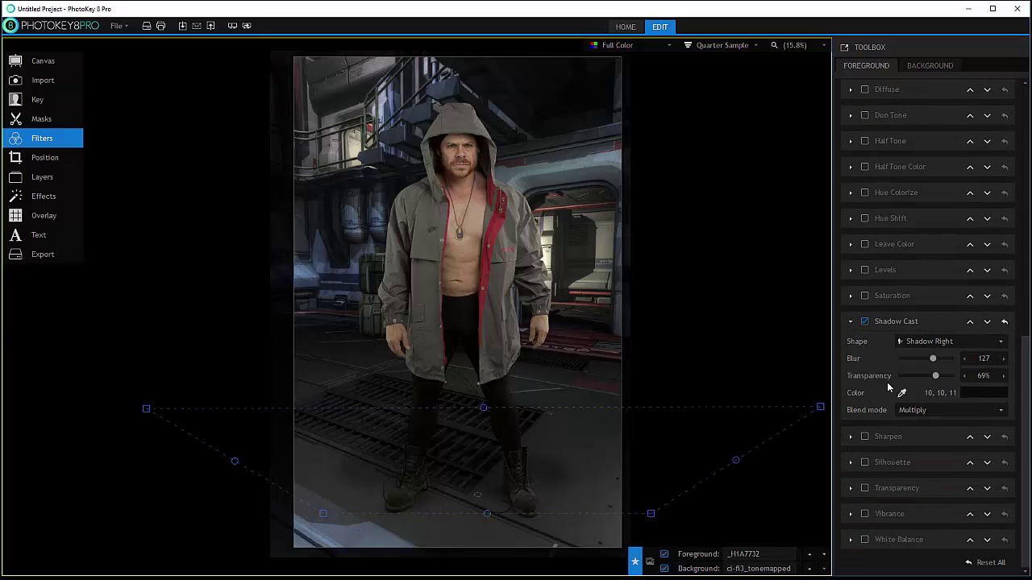
{"action": "left_click_drag", "start_coordinate": [932, 359], "coordinate": [899, 360]}
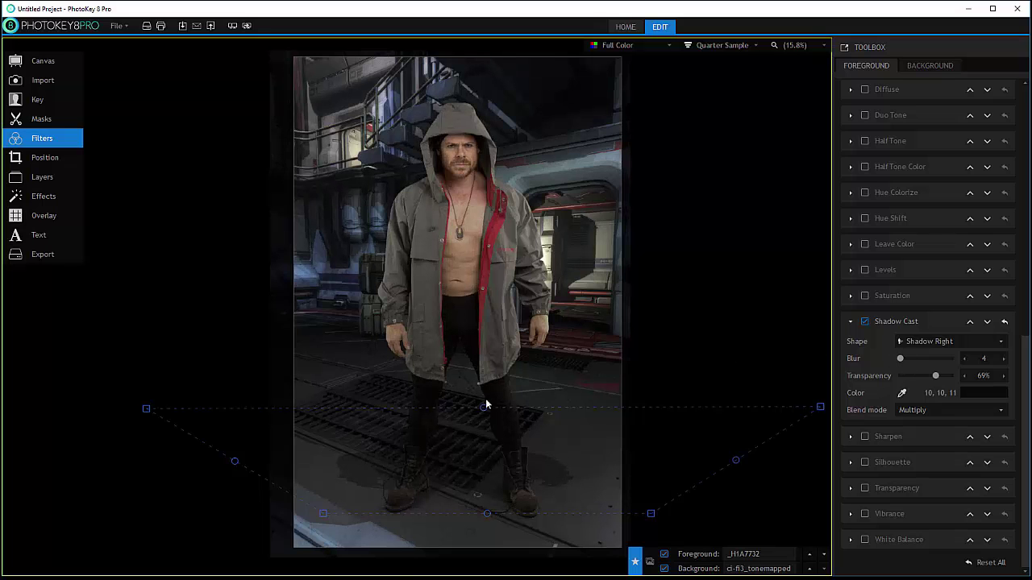
{"action": "left_click_drag", "start_coordinate": [483, 407], "coordinate": [570, 323]}
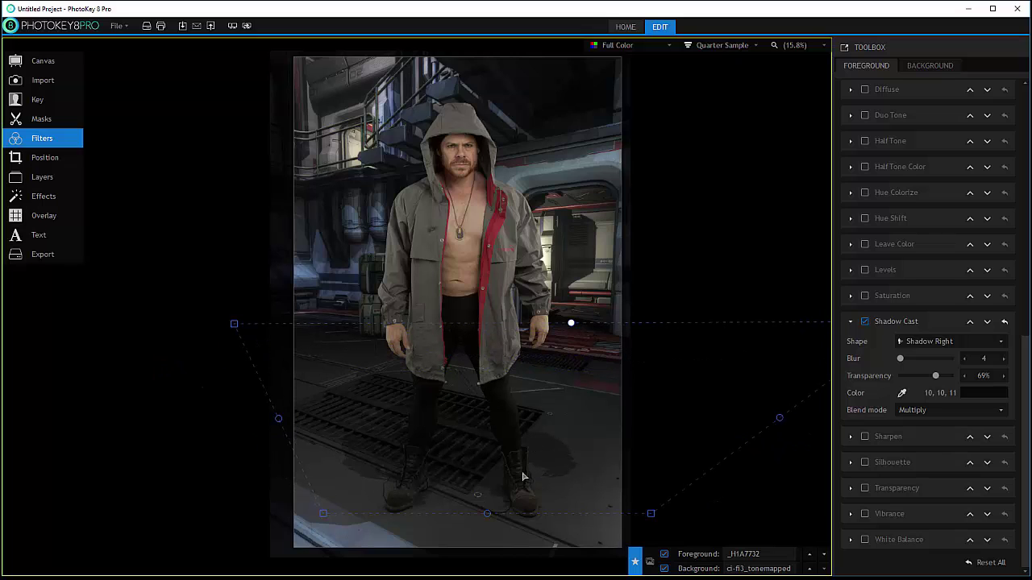
{"action": "left_click_drag", "start_coordinate": [234, 323], "coordinate": [365, 326]}
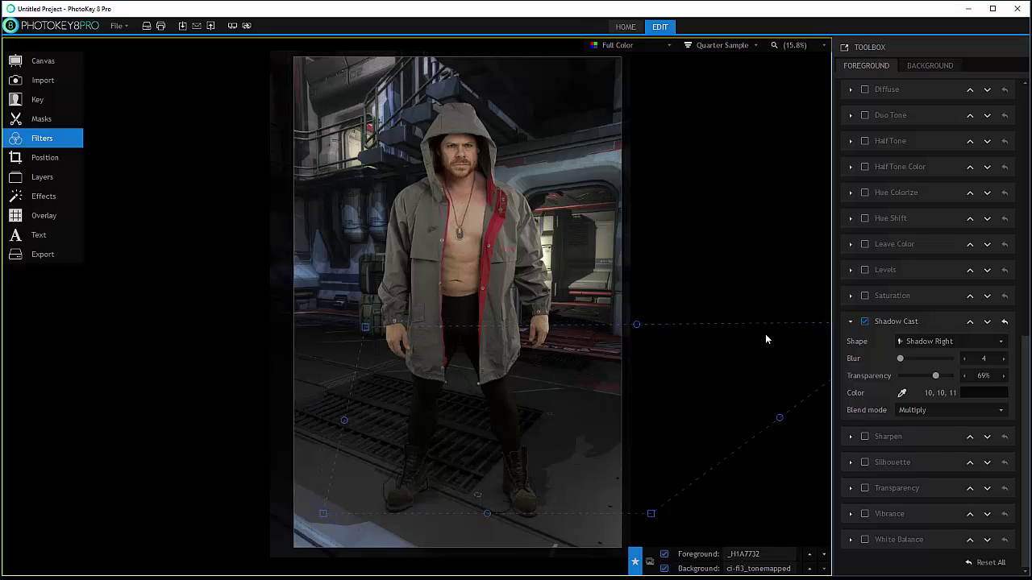
{"action": "left_click_drag", "start_coordinate": [635, 324], "coordinate": [559, 312]}
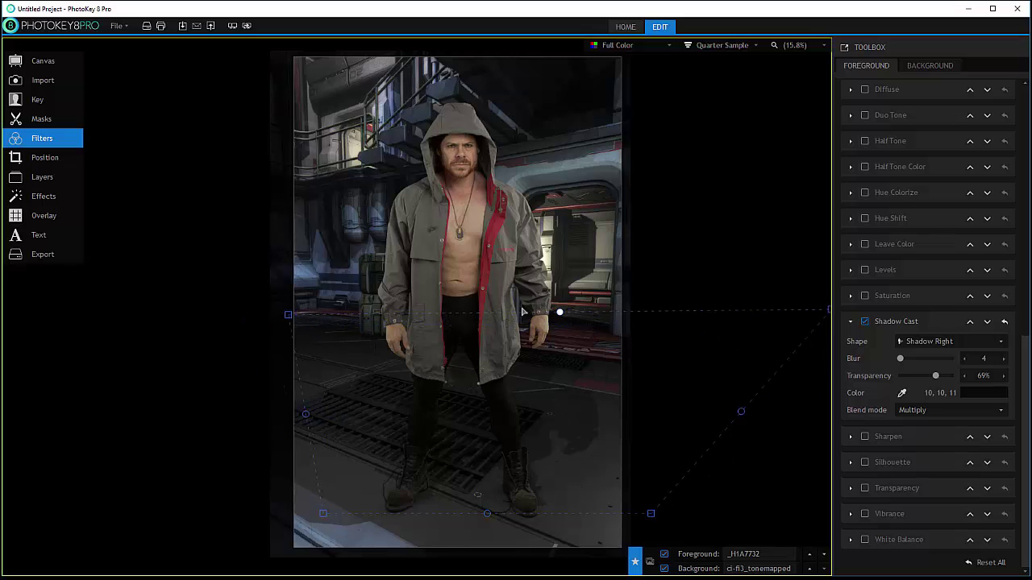
{"action": "left_click_drag", "start_coordinate": [776, 307], "coordinate": [632, 308]}
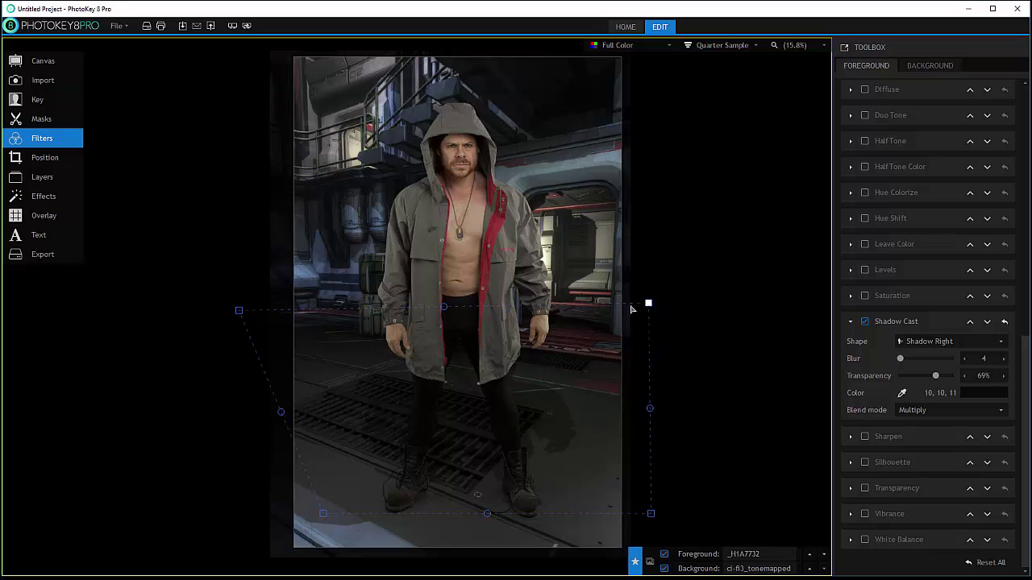
{"action": "left_click_drag", "start_coordinate": [239, 313], "coordinate": [594, 347]}
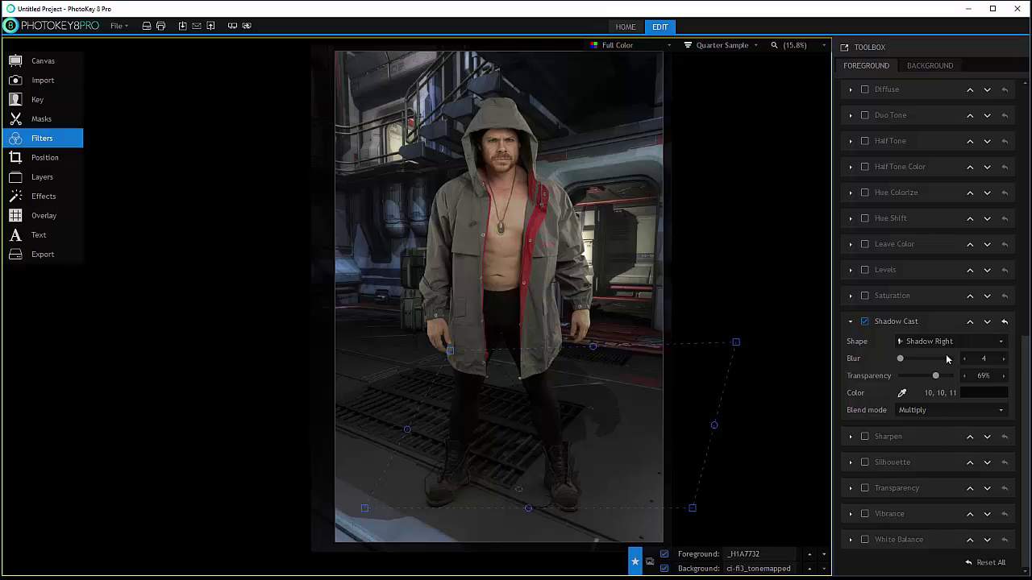
Flatten the shadow so its far edge sits at the boot tops and its base just below the boots, with blur about 119
{"action": "left_click_drag", "start_coordinate": [900, 359], "coordinate": [909, 360]}
{"action": "left_click_drag", "start_coordinate": [592, 346], "coordinate": [521, 446]}
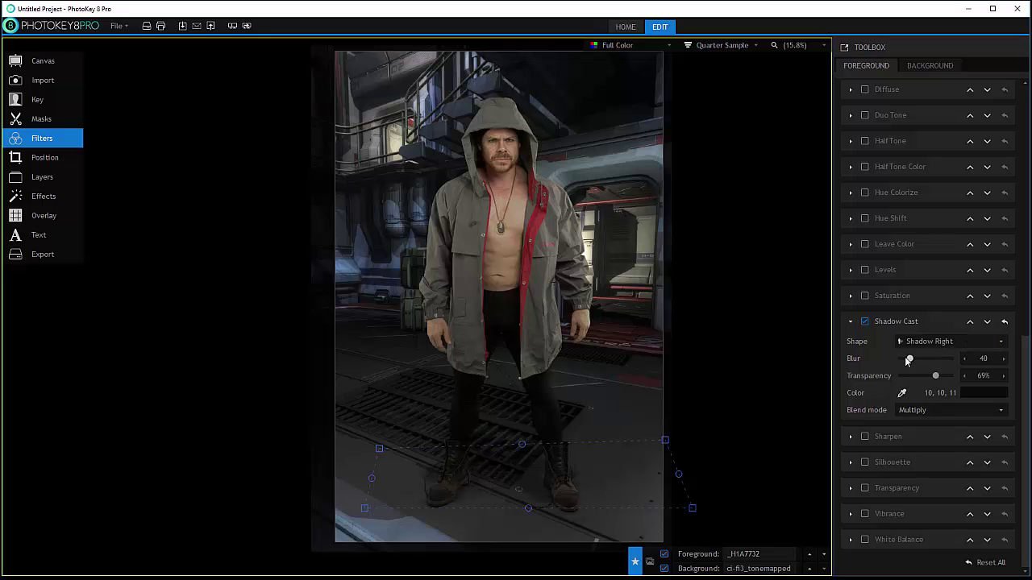
{"action": "mouse_move", "coordinate": [910, 359]}
{"action": "left_mouse_down"}
{"action": "mouse_move", "coordinate": [943, 362]}
{"action": "mouse_move", "coordinate": [927, 364]}
{"action": "left_mouse_up"}
{"action": "mouse_move", "coordinate": [528, 507]}
{"action": "left_mouse_down"}
{"action": "mouse_move", "coordinate": [519, 525]}
{"action": "mouse_move", "coordinate": [505, 520]}
{"action": "mouse_move", "coordinate": [528, 514]}
{"action": "left_mouse_up"}
Switch off Shadow Cast and the 2-Point Color Gradient on the foreground
{"action": "left_click", "coordinate": [864, 320]}
{"action": "left_click_drag", "start_coordinate": [1022, 359], "coordinate": [1007, 86]}
{"action": "left_click", "coordinate": [867, 95]}
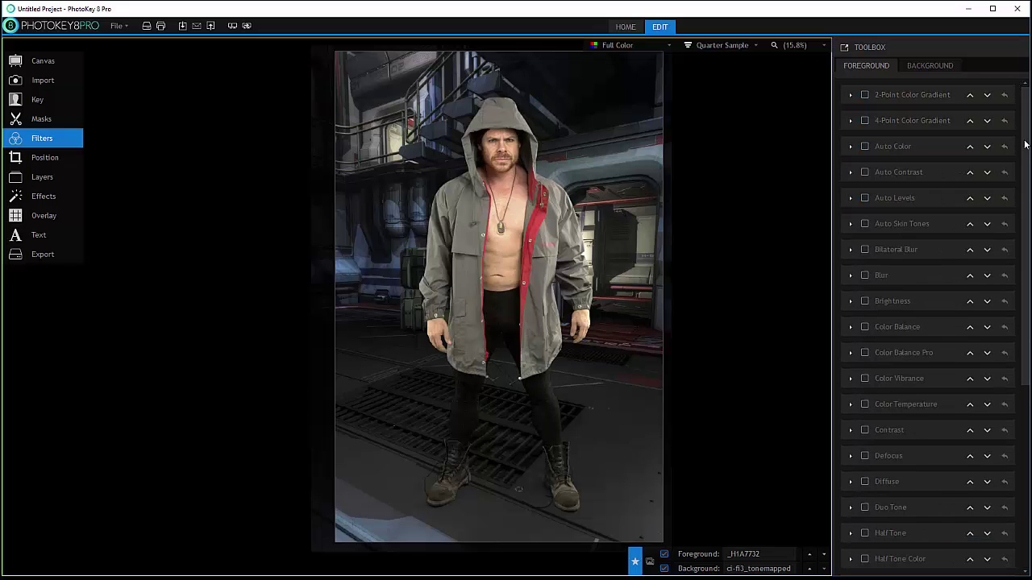
Preview Shadow Cast on the man without the color gradient, and switch the filter off again
{"action": "left_click_drag", "start_coordinate": [1025, 143], "coordinate": [1021, 415]}
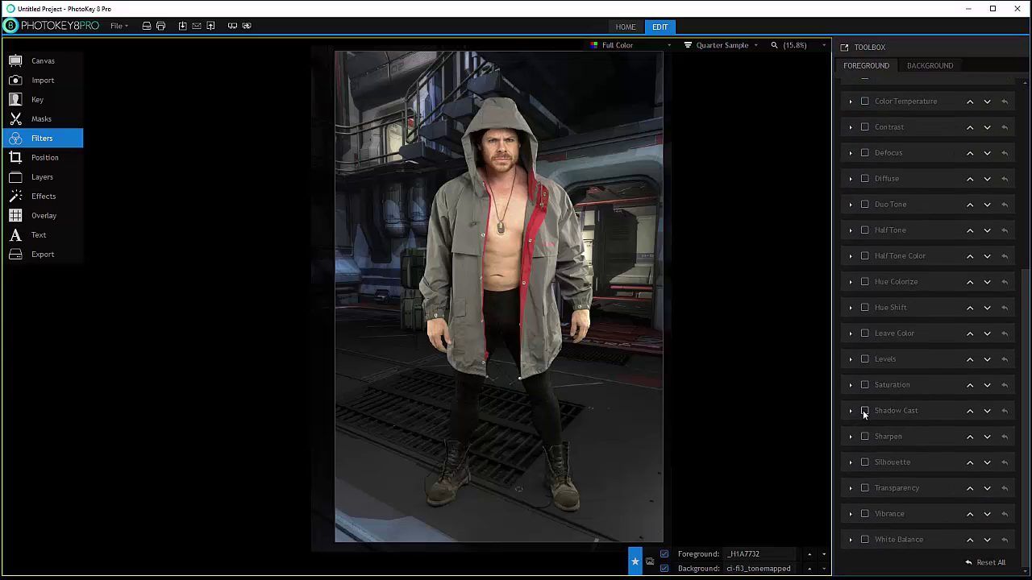
{"action": "left_click", "coordinate": [864, 411]}
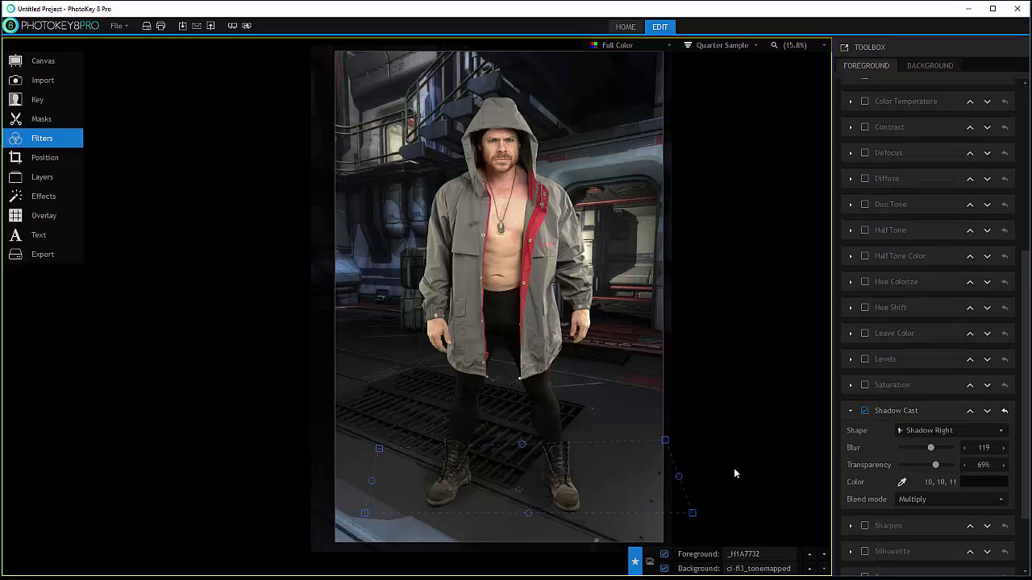
{"action": "left_click", "coordinate": [865, 411]}
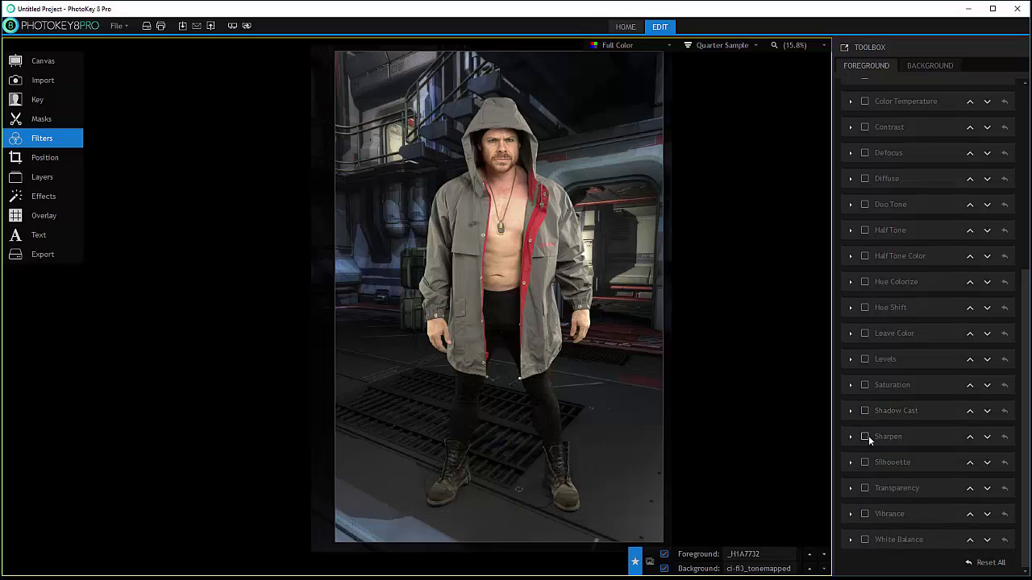
Try Sharpen on the foreground at sharpness 1.00 with radii between about 3 and 27, and switch the filter off
{"action": "left_click", "coordinate": [865, 436]}
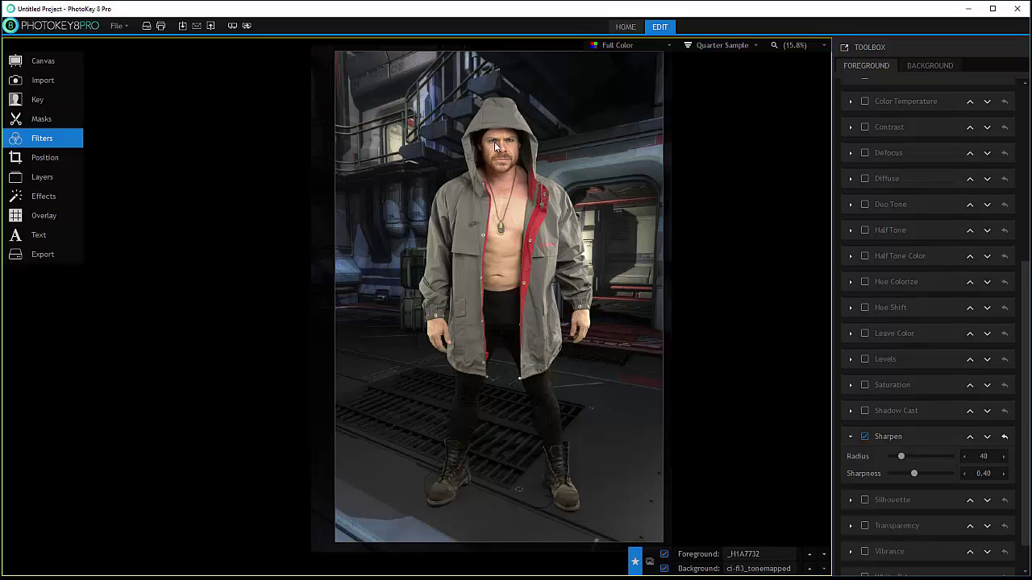
{"action": "left_click_drag", "start_coordinate": [901, 457], "coordinate": [954, 479]}
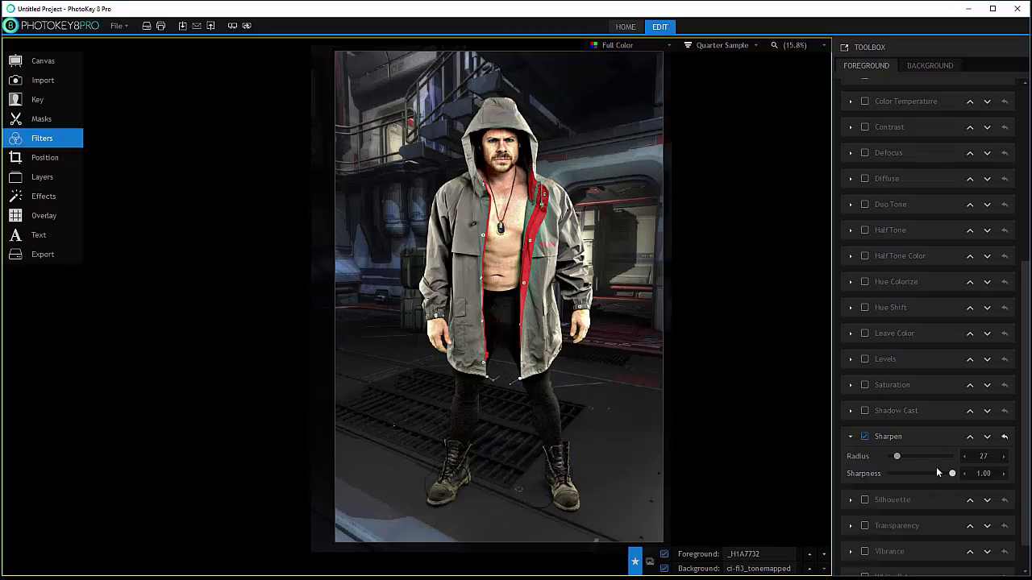
{"action": "left_click_drag", "start_coordinate": [897, 457], "coordinate": [890, 458]}
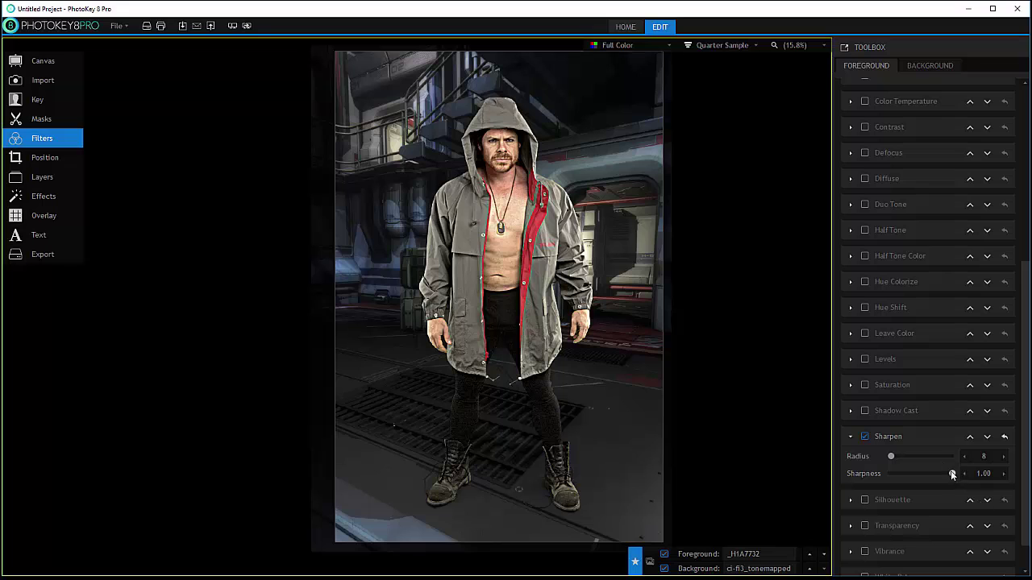
{"action": "left_click_drag", "start_coordinate": [892, 458], "coordinate": [889, 457]}
{"action": "mouse_move", "coordinate": [887, 456]}
{"action": "left_mouse_down"}
{"action": "mouse_move", "coordinate": [922, 457]}
{"action": "mouse_move", "coordinate": [889, 461]}
{"action": "left_mouse_up"}
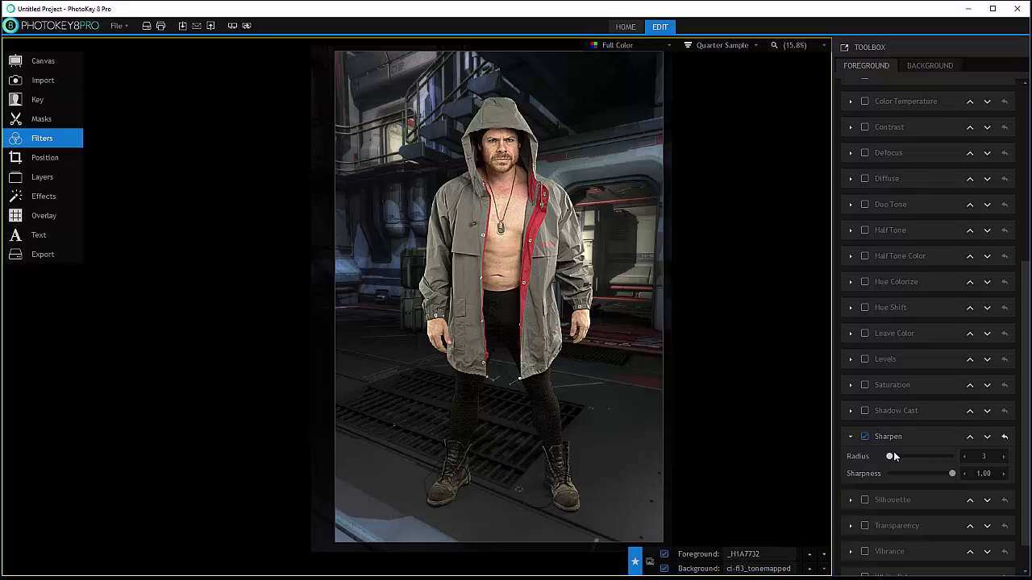
{"action": "left_click_drag", "start_coordinate": [889, 458], "coordinate": [893, 458]}
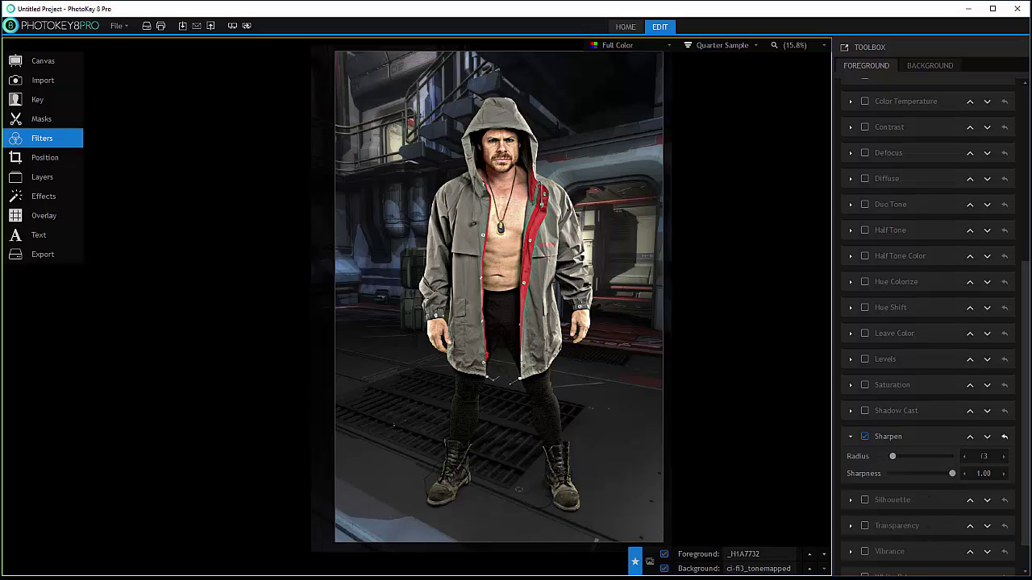
{"action": "left_click_drag", "start_coordinate": [892, 456], "coordinate": [888, 456]}
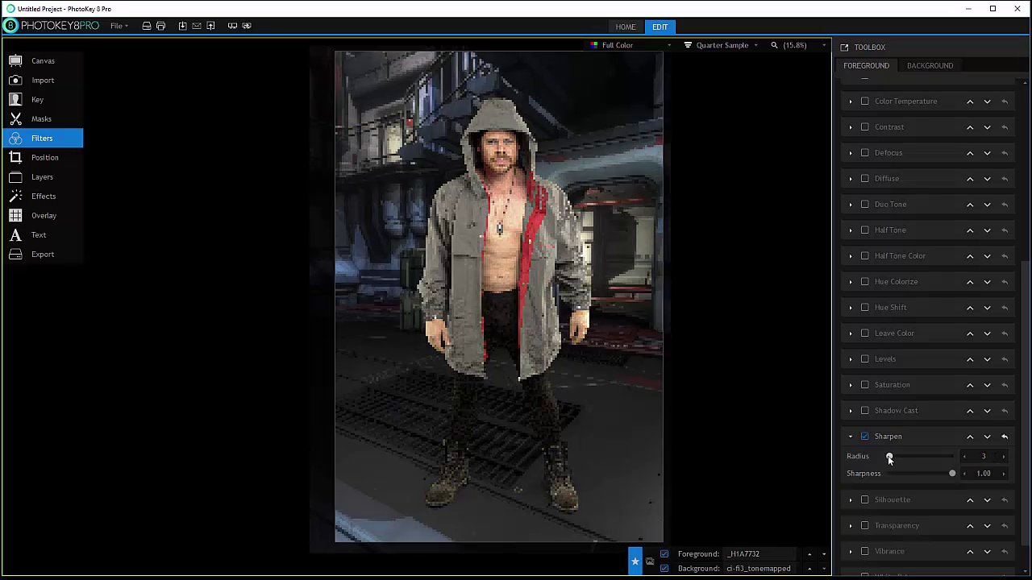
{"action": "left_click_drag", "start_coordinate": [952, 475], "coordinate": [876, 475]}
{"action": "left_click", "coordinate": [867, 435]}
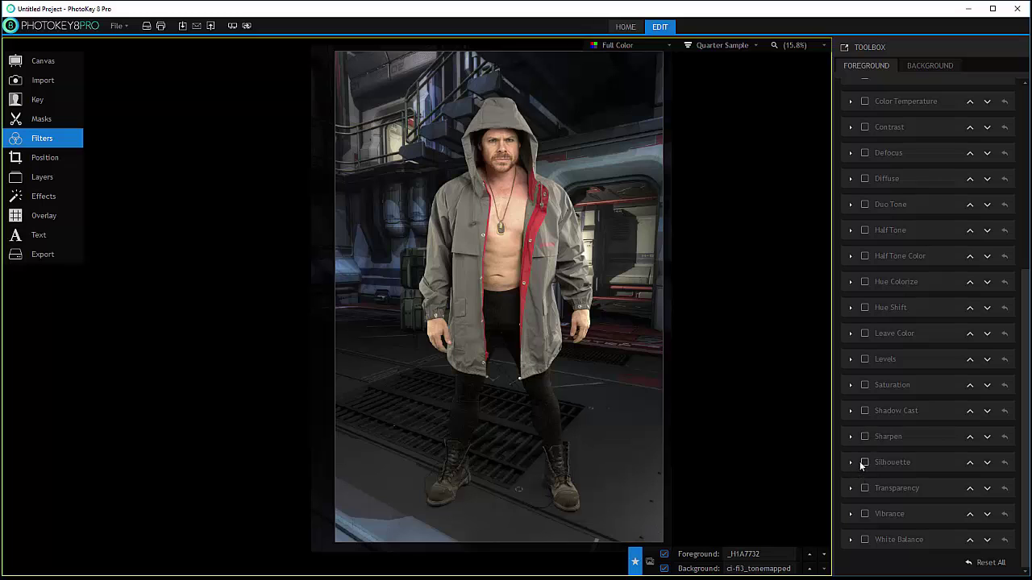
Try Silhouette on the foreground with the color 217, 209, 174 sampled from the bright doorway, and switch the filter off
{"action": "left_click", "coordinate": [864, 462]}
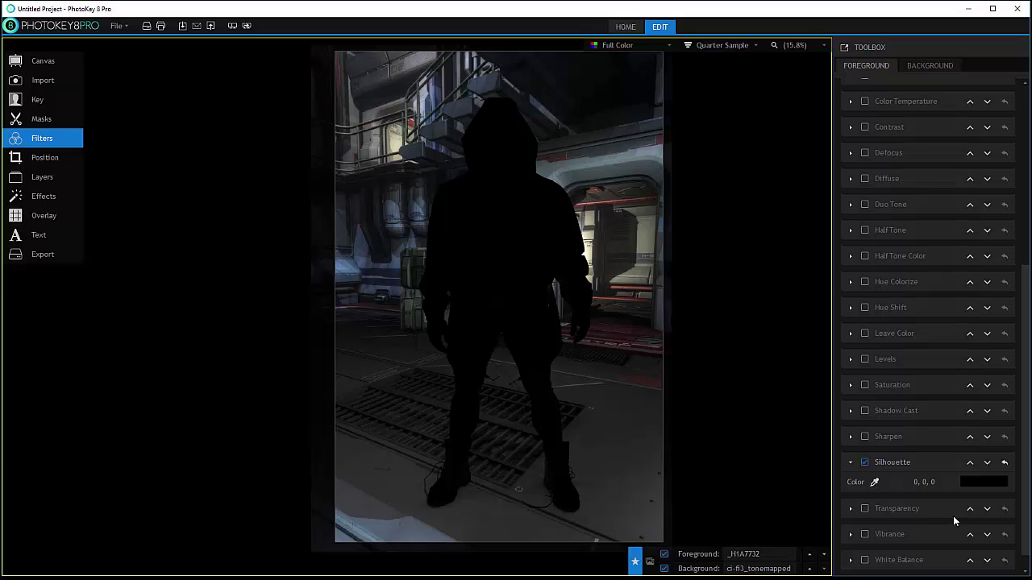
{"action": "left_click_drag", "start_coordinate": [873, 483], "coordinate": [591, 230]}
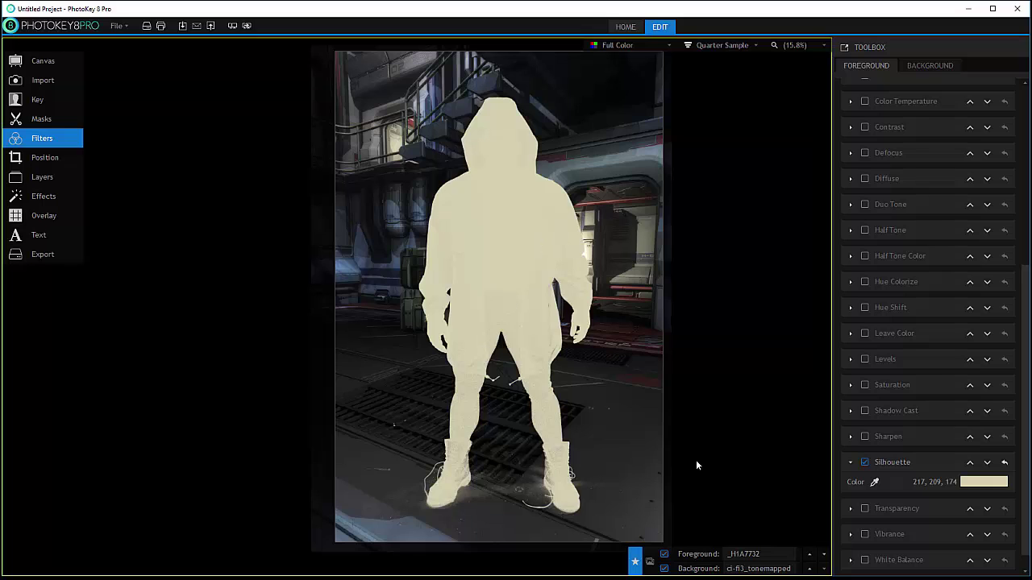
{"action": "left_click", "coordinate": [866, 461]}
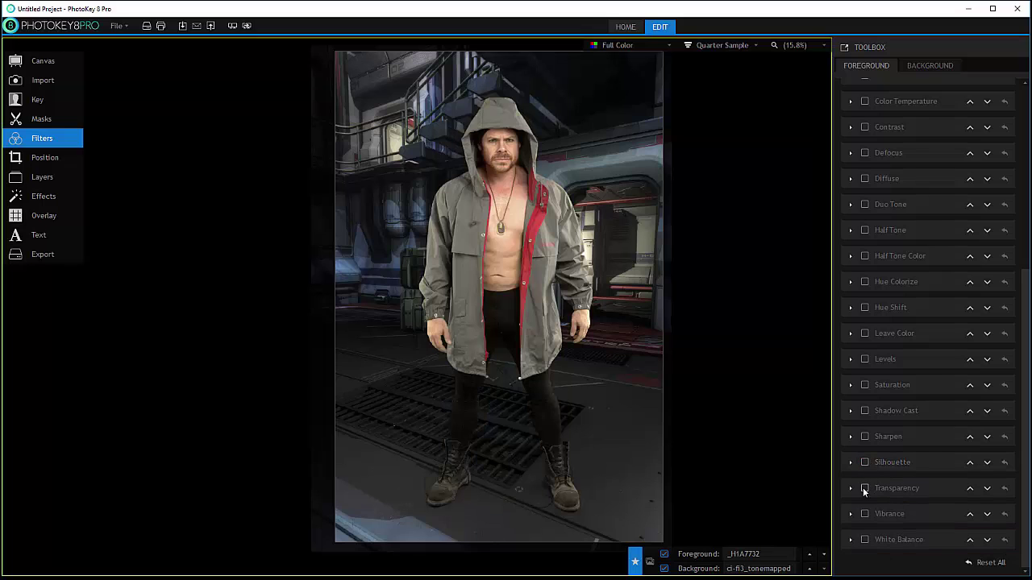
Try Transparency on the foreground at about 75%, return it to 0%, and switch the filter off
{"action": "left_click", "coordinate": [864, 487]}
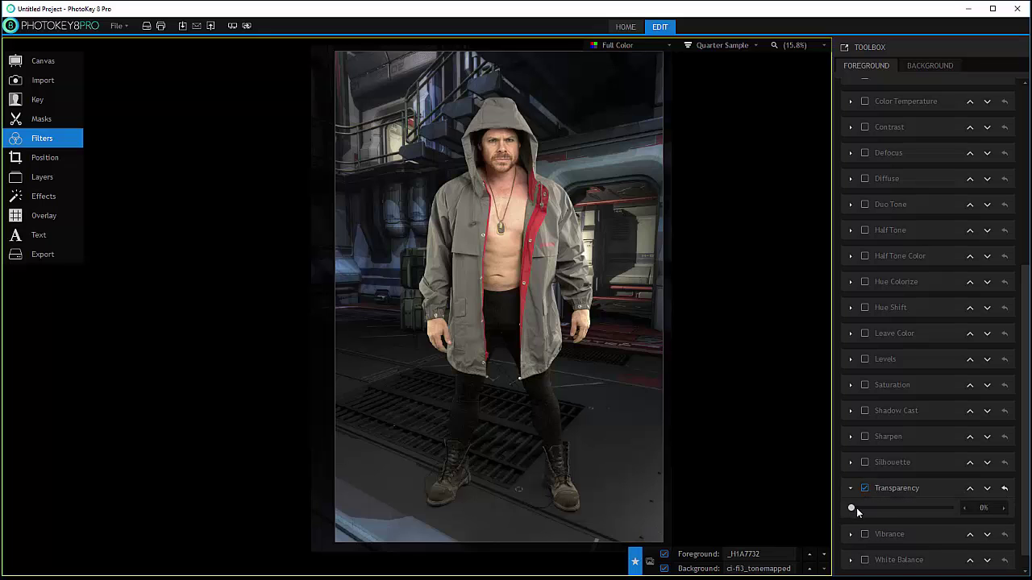
{"action": "left_click_drag", "start_coordinate": [856, 508], "coordinate": [926, 513]}
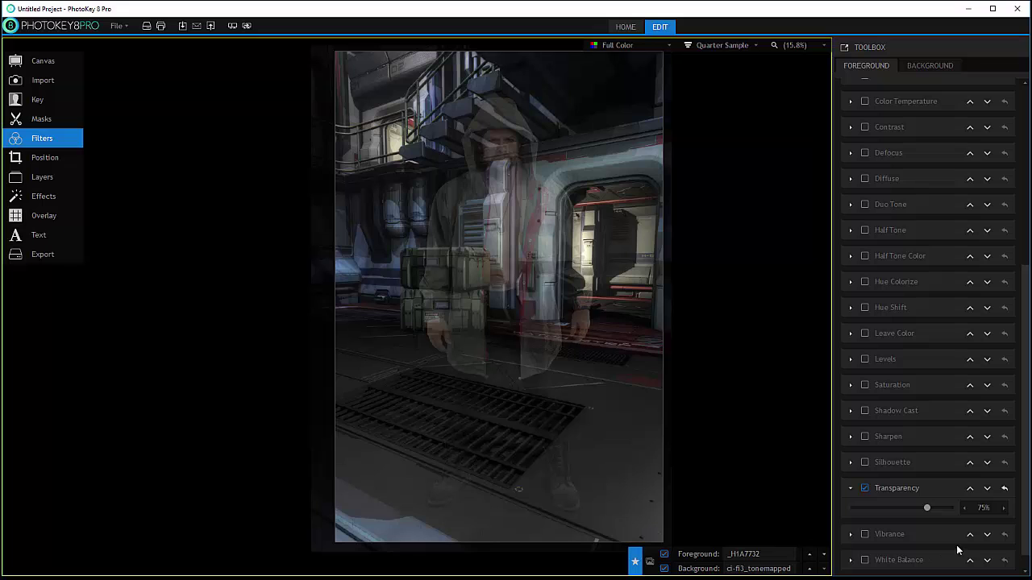
{"action": "left_click_drag", "start_coordinate": [901, 505], "coordinate": [823, 500]}
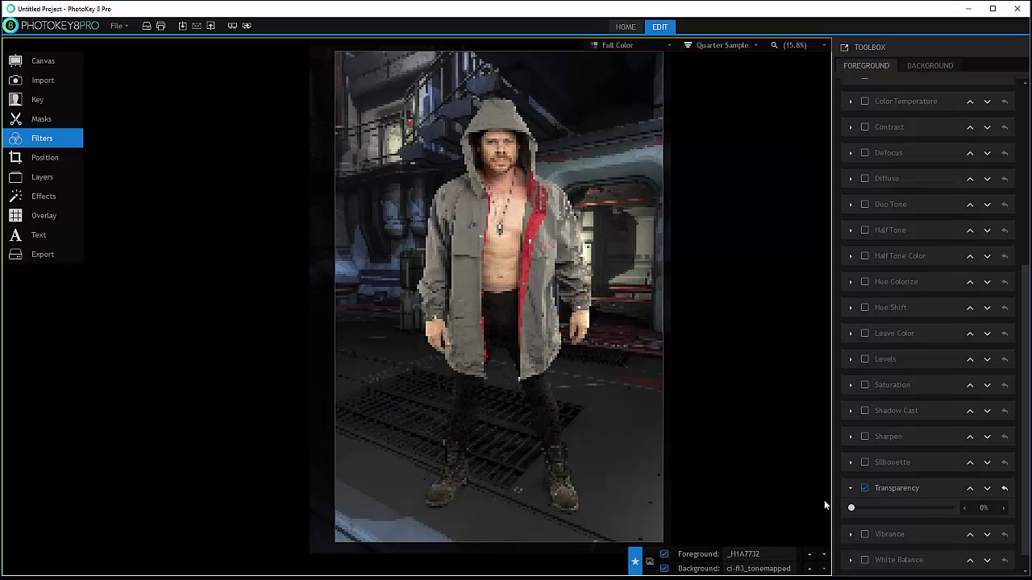
{"action": "left_click", "coordinate": [864, 486]}
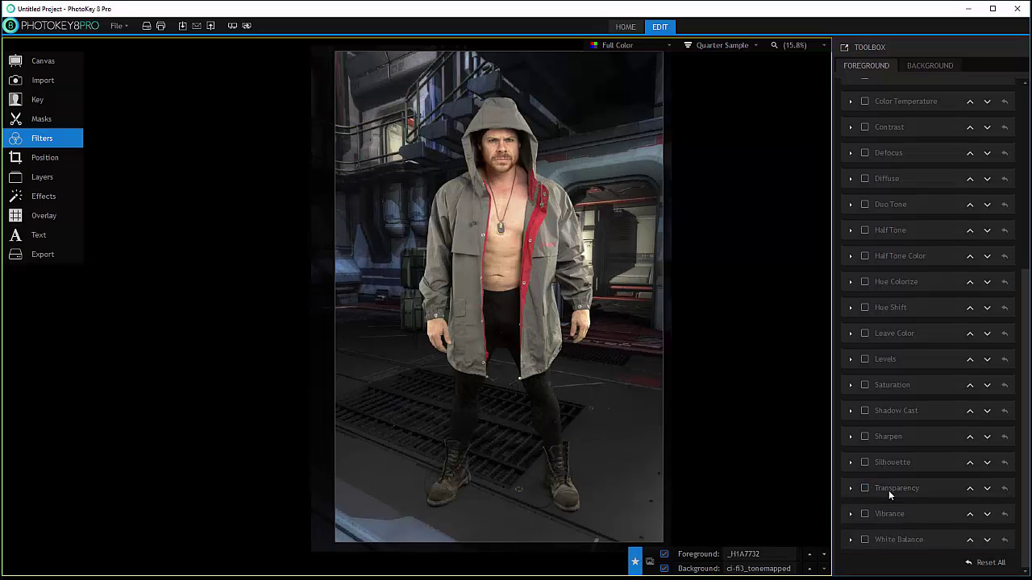
Try Vibrance on the foreground at its default settings, and switch the filter off
{"action": "left_click", "coordinate": [864, 514]}
{"action": "scroll", "coordinate": [898, 476], "scroll_direction": "down", "scroll_amount": 2}
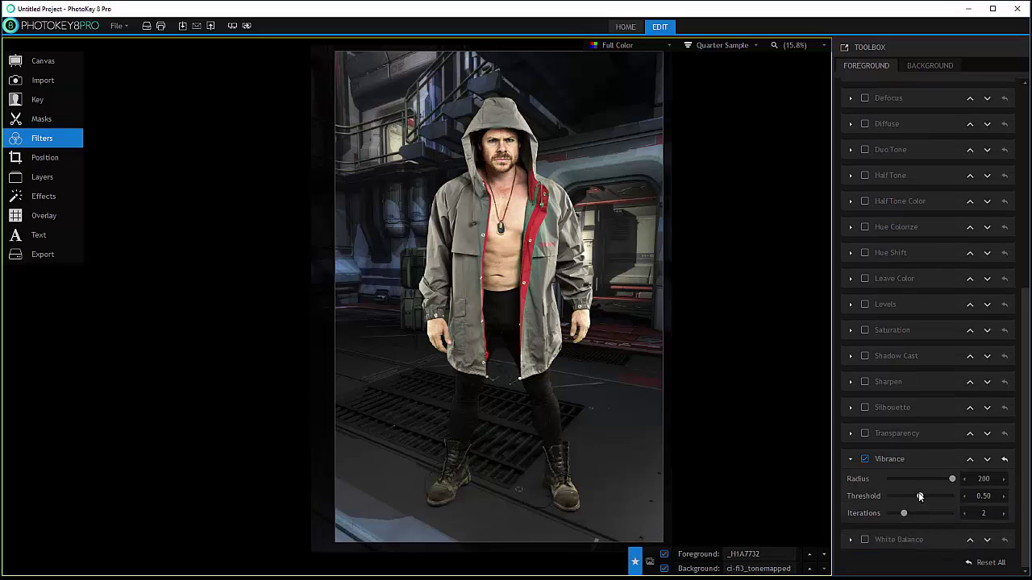
{"action": "left_click", "coordinate": [865, 458]}
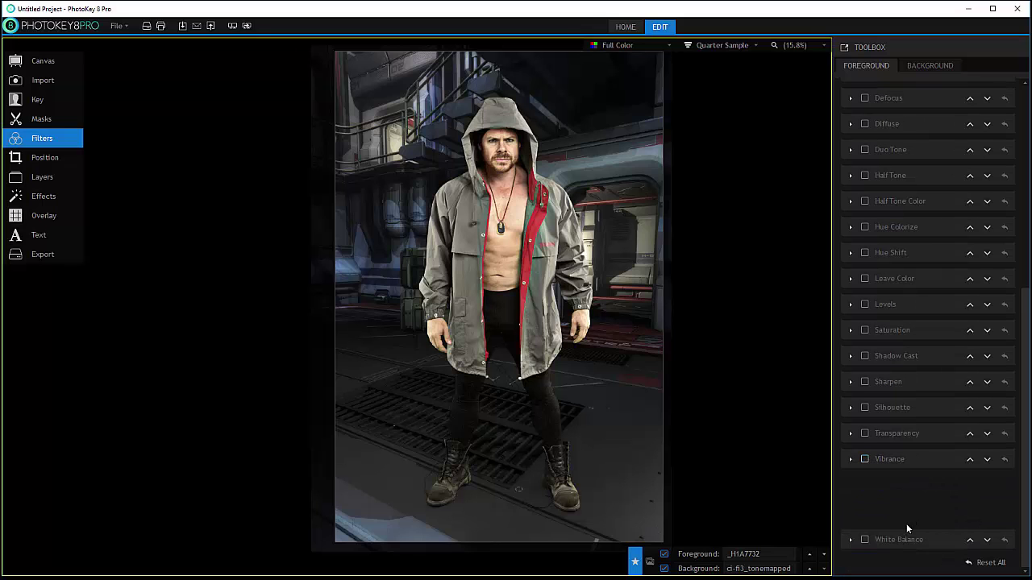
Enable White Balance, try the sampled color 22, 22, 22, and replace it with 165, 177, 198 sampled from the background near the railings
{"action": "left_click", "coordinate": [865, 539]}
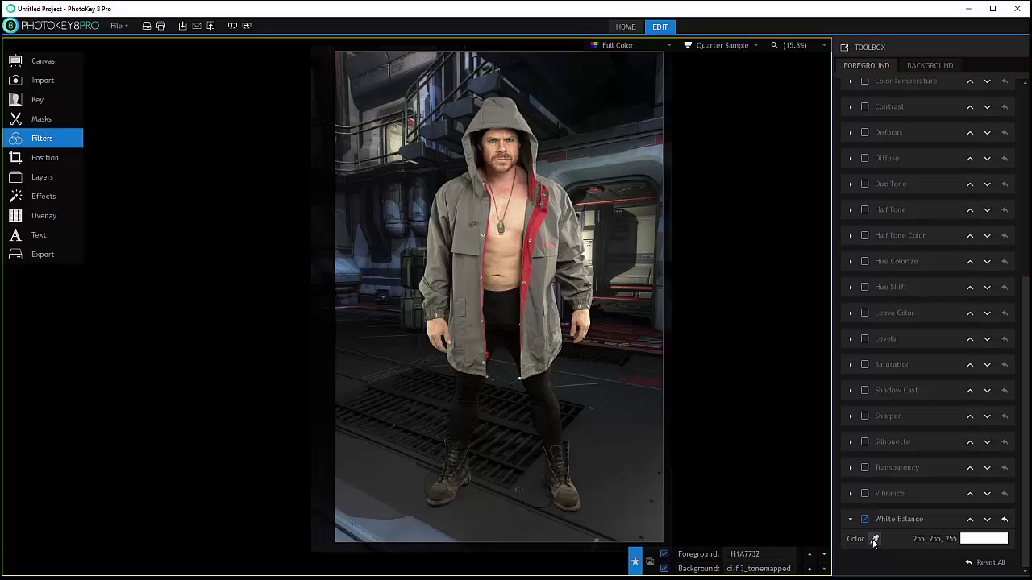
{"action": "left_click_drag", "start_coordinate": [874, 540], "coordinate": [529, 211]}
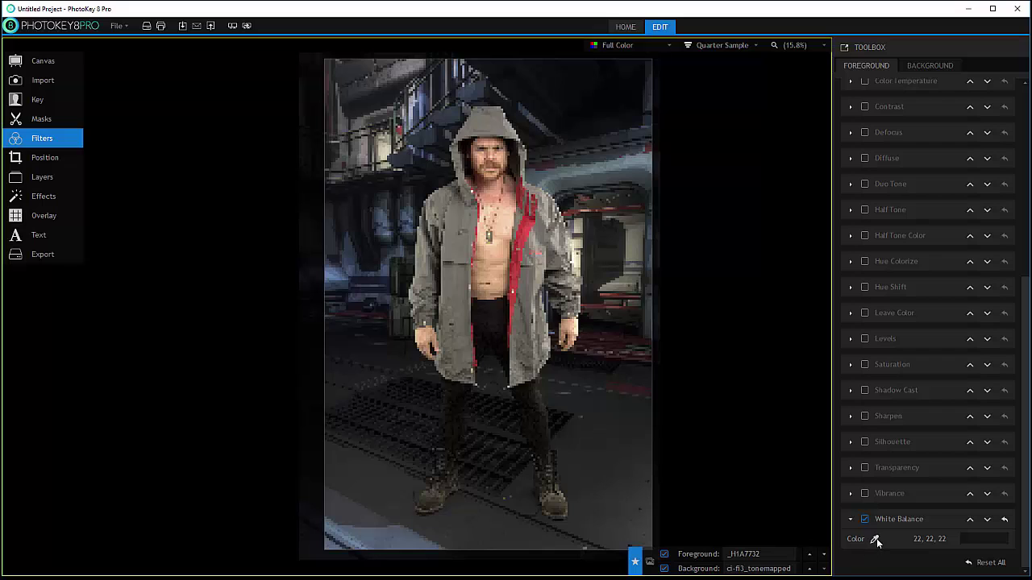
{"action": "left_click_drag", "start_coordinate": [876, 541], "coordinate": [416, 107]}
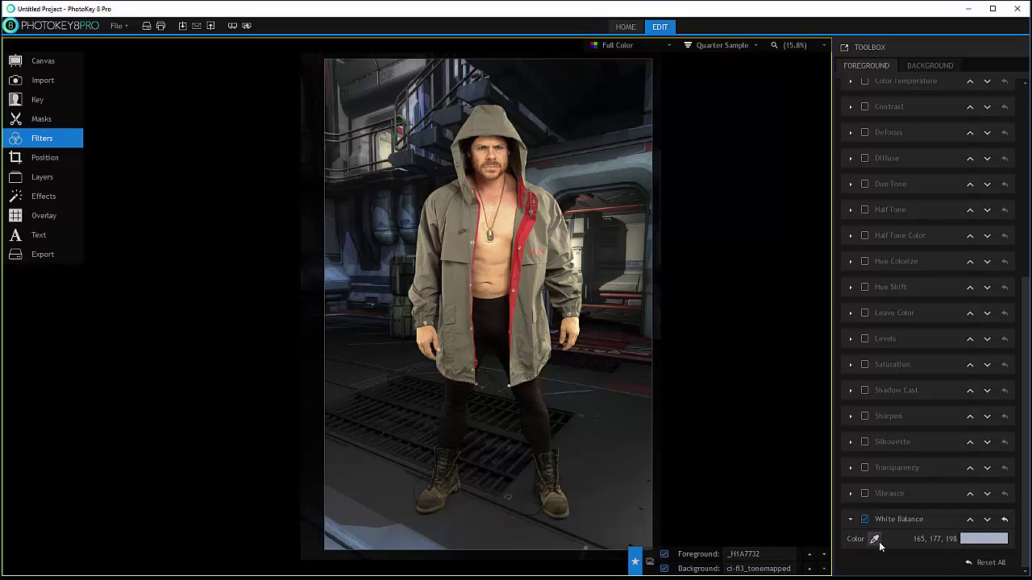
Try the White Balance color 98, 130, 141 sampled from the background, and replace it with pure white 255, 255, 255
{"action": "left_click_drag", "start_coordinate": [876, 540], "coordinate": [642, 180]}
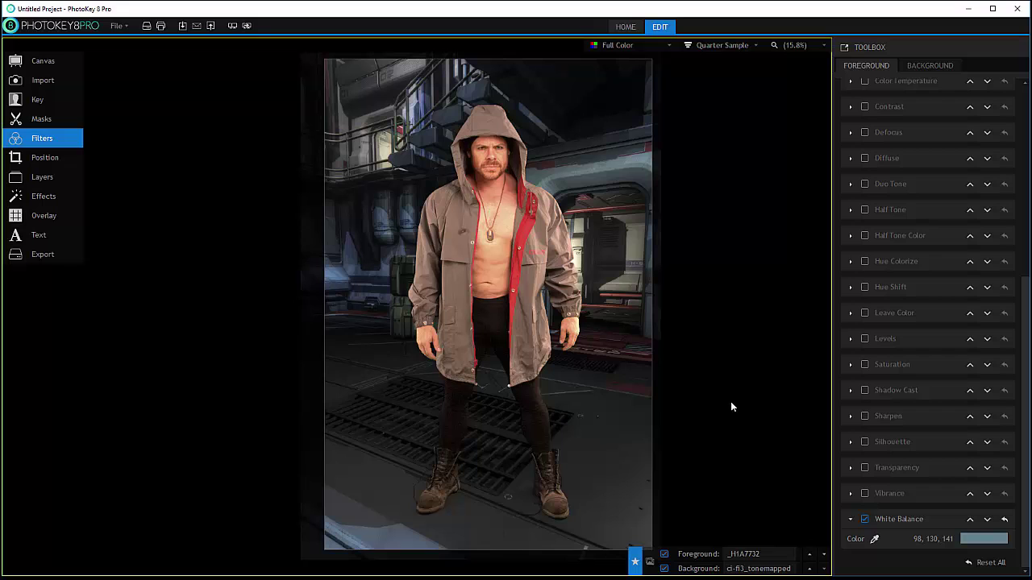
{"action": "left_click", "coordinate": [983, 539]}
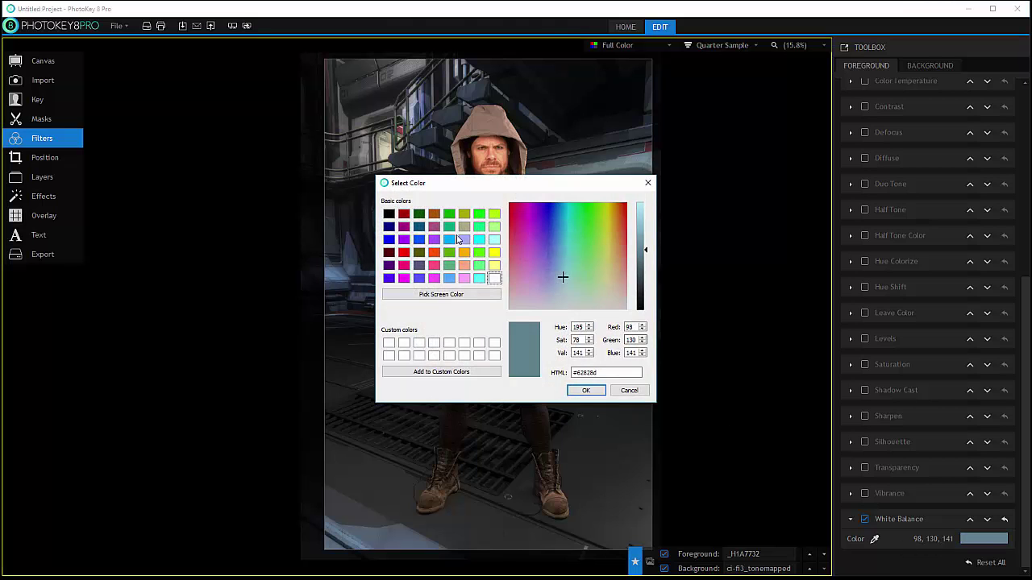
{"action": "left_click_drag", "start_coordinate": [564, 275], "coordinate": [559, 321]}
{"action": "left_click_drag", "start_coordinate": [642, 216], "coordinate": [641, 202]}
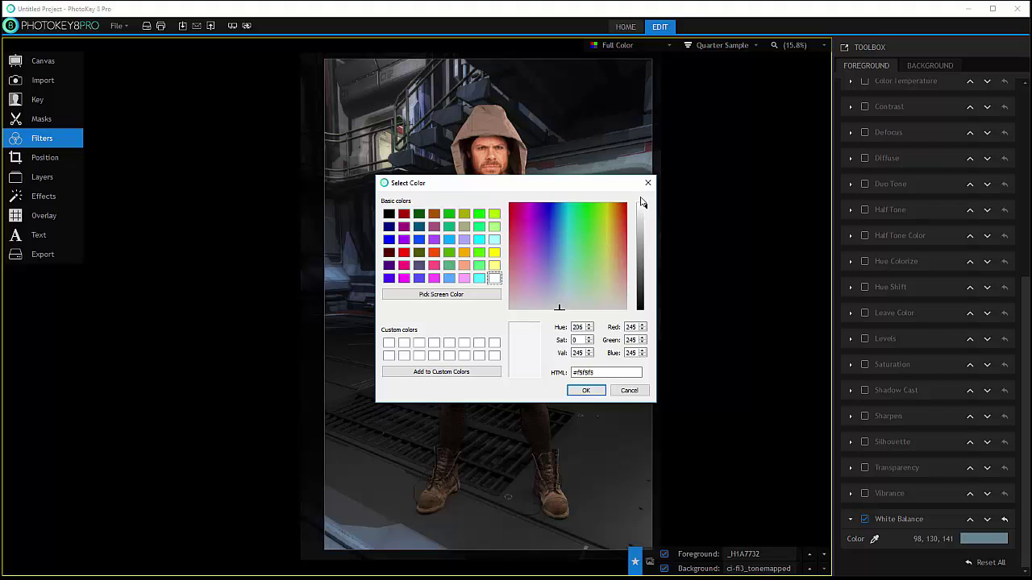
{"action": "left_click", "coordinate": [578, 390]}
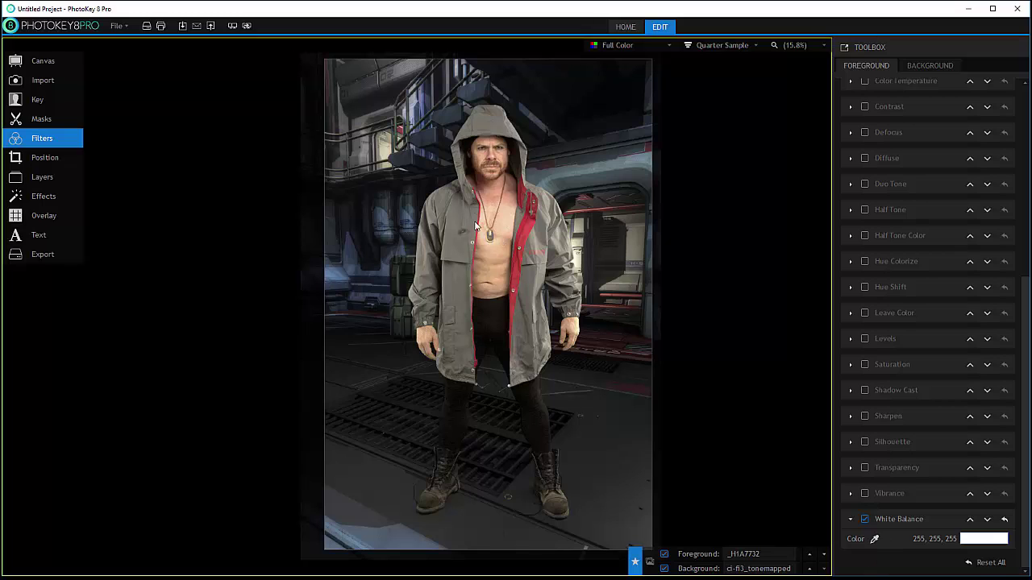
Enable Depth of Field on the background and place its focus point between the boots at 49.34%, 88.95%
{"action": "left_click", "coordinate": [929, 66]}
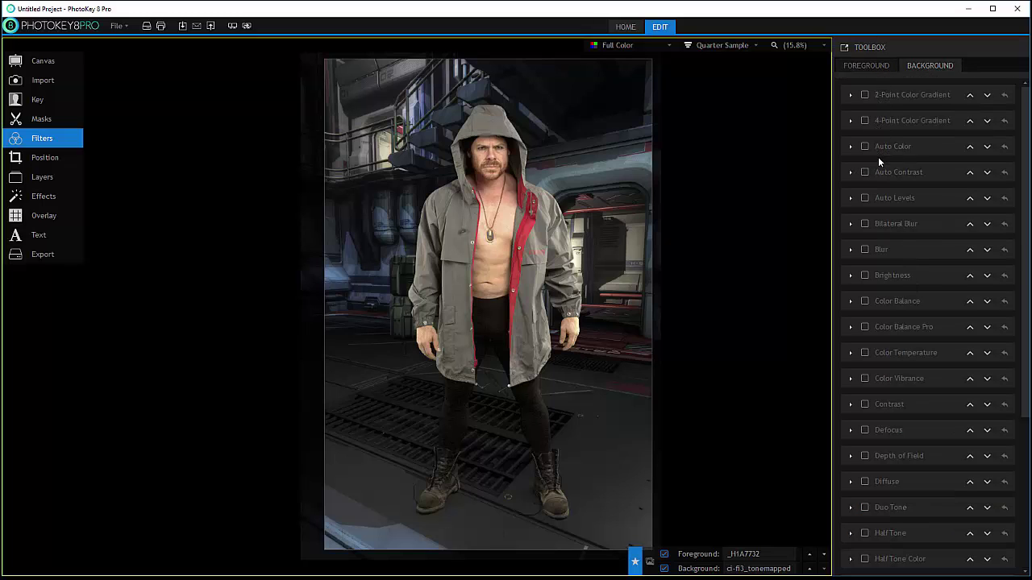
{"action": "scroll", "coordinate": [878, 164], "scroll_direction": "down", "scroll_amount": 1}
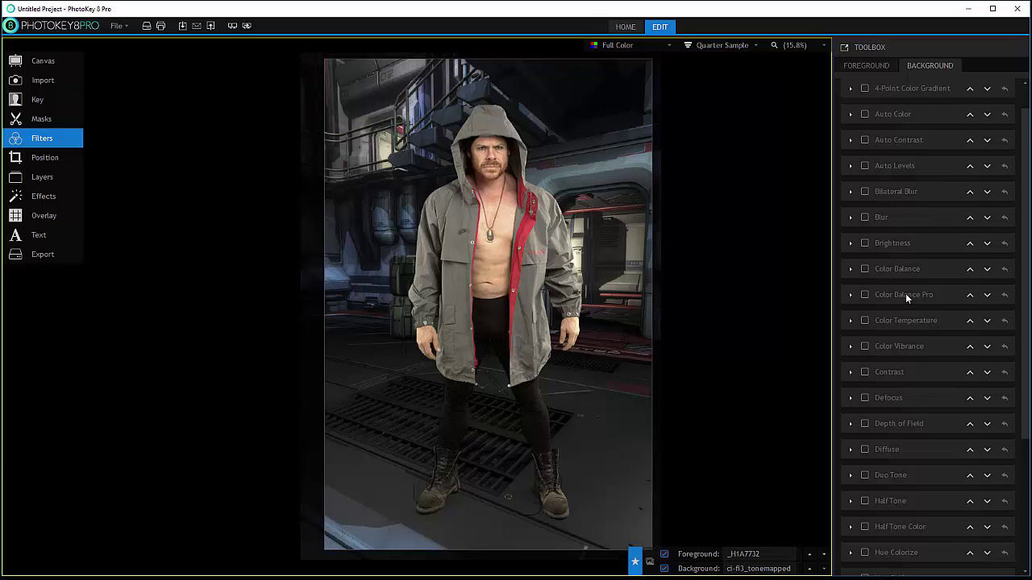
{"action": "scroll", "coordinate": [906, 295], "scroll_direction": "down", "scroll_amount": 2}
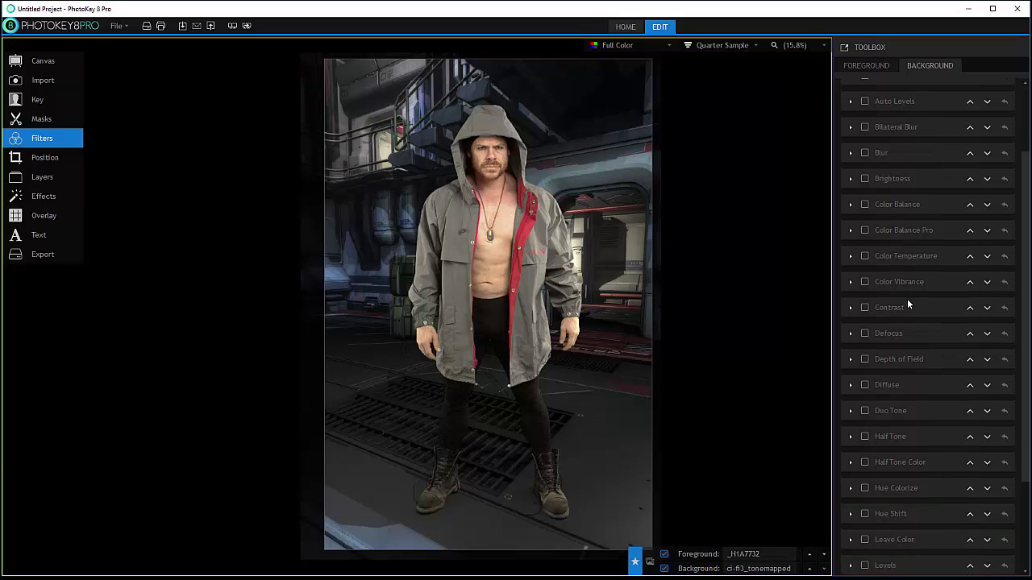
{"action": "left_click", "coordinate": [901, 357]}
{"action": "scroll", "coordinate": [900, 342], "scroll_direction": "down", "scroll_amount": 2}
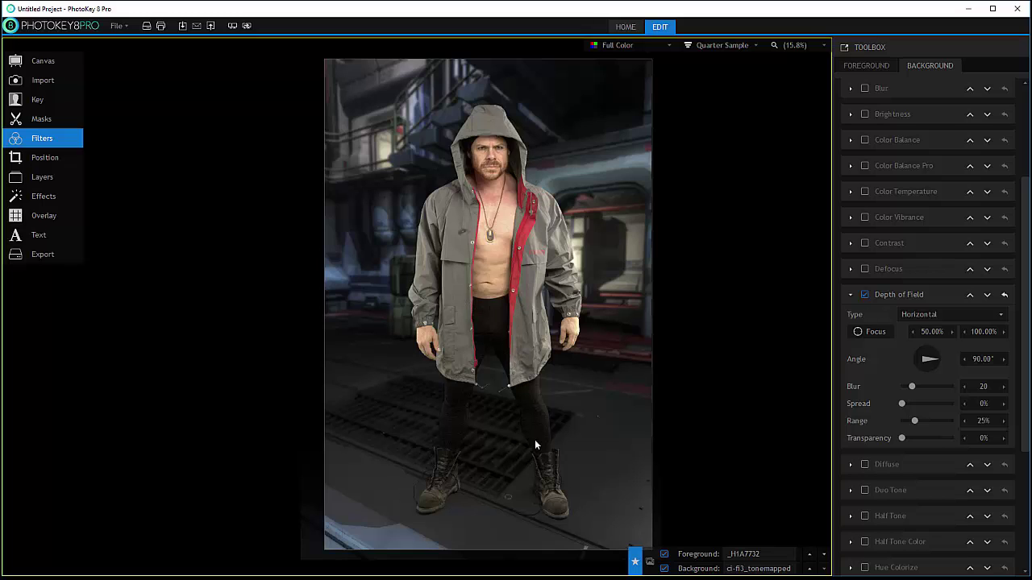
{"action": "left_click", "coordinate": [847, 331]}
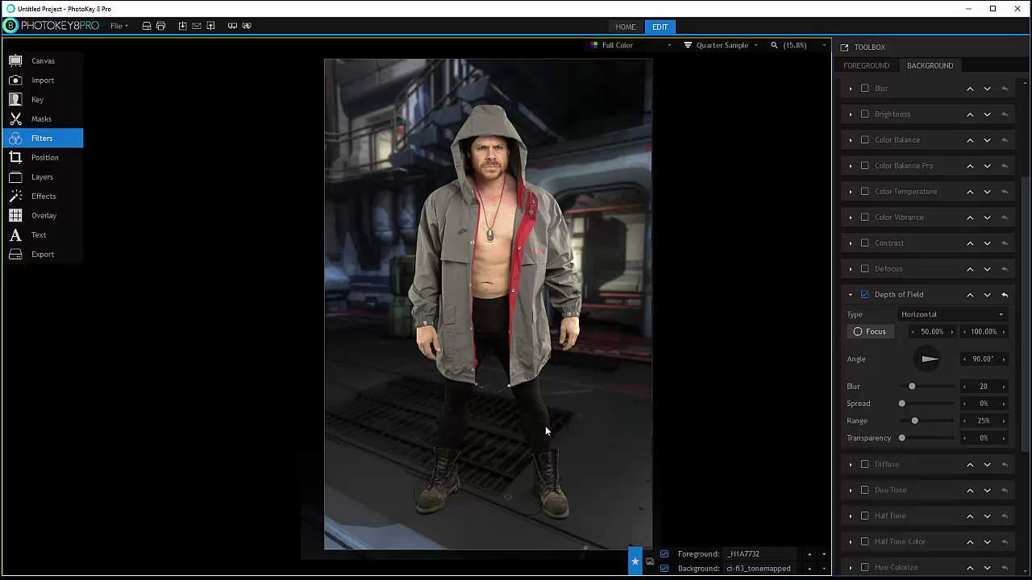
{"action": "left_click", "coordinate": [484, 547]}
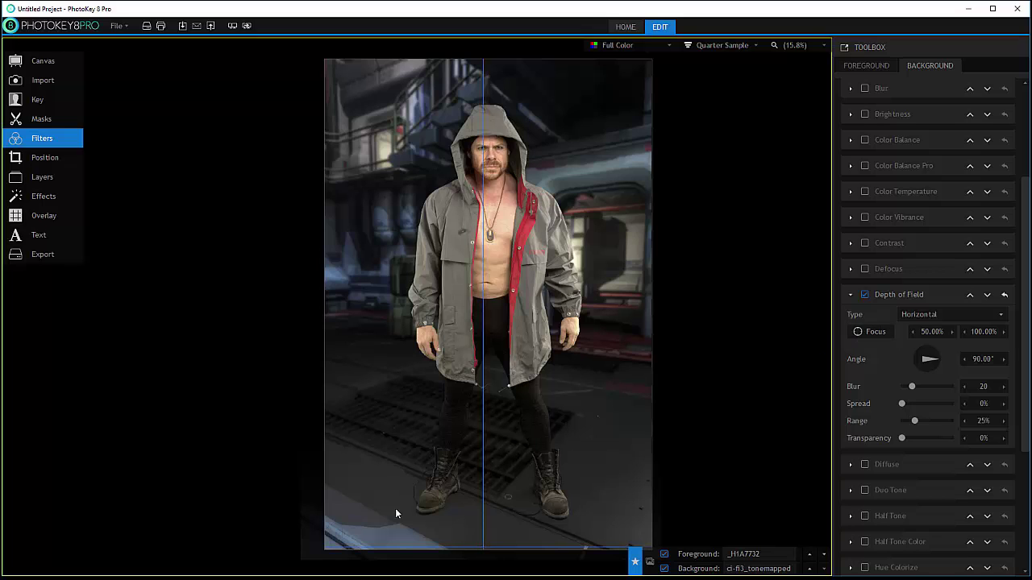
{"action": "left_click", "coordinate": [870, 331]}
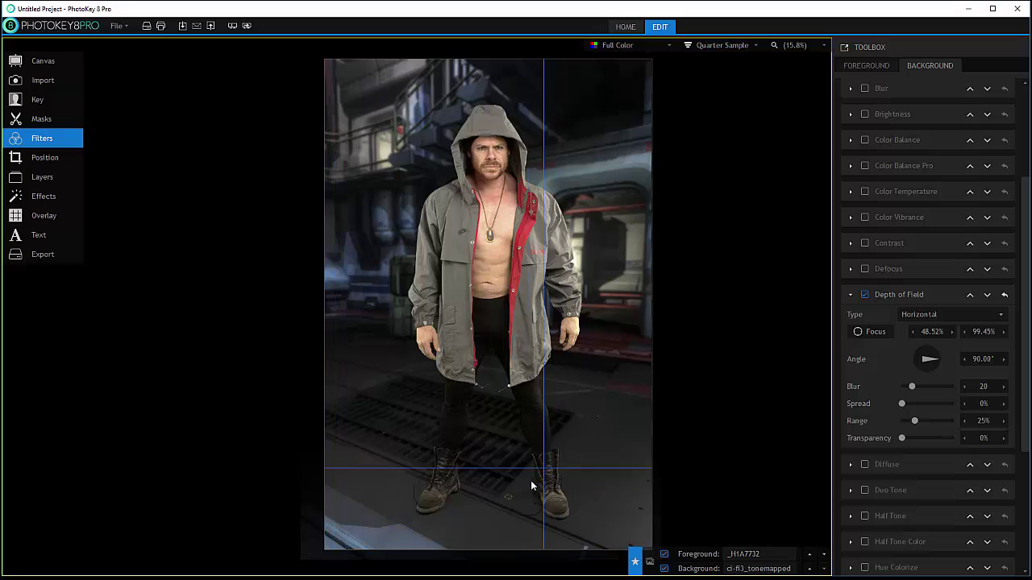
{"action": "left_click", "coordinate": [486, 497]}
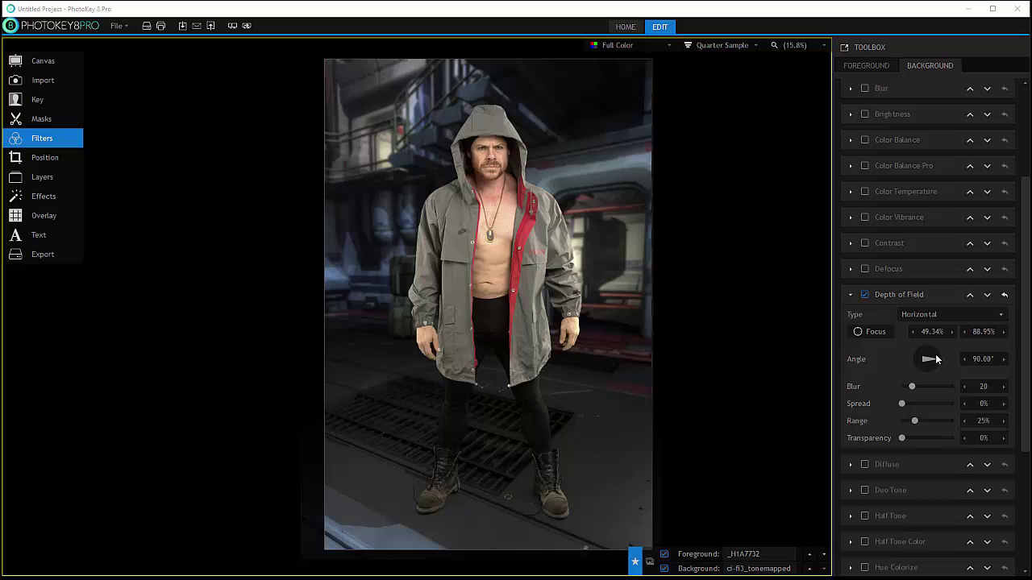
Try a Depth of Field angle of 2.23°, raise the blur to 83, and set the angle to 84.31°
{"action": "left_click_drag", "start_coordinate": [935, 357], "coordinate": [928, 337]}
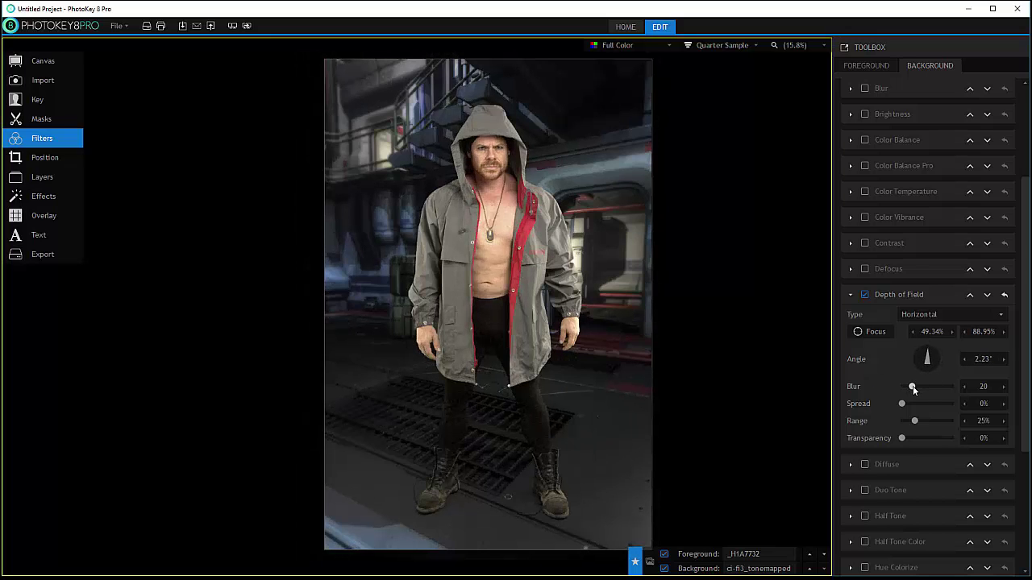
{"action": "left_click_drag", "start_coordinate": [911, 386], "coordinate": [943, 384]}
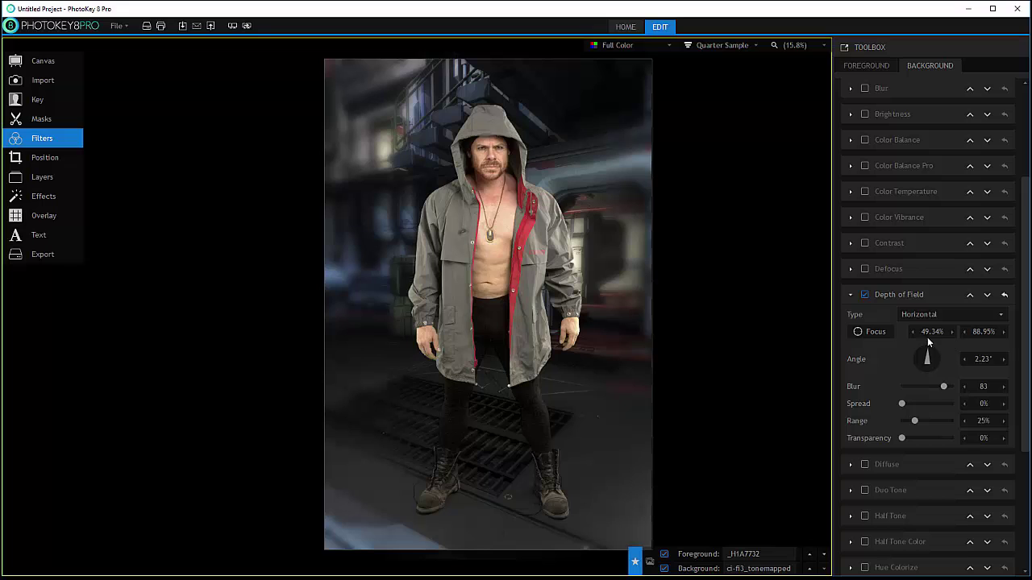
{"action": "left_click_drag", "start_coordinate": [927, 354], "coordinate": [941, 355]}
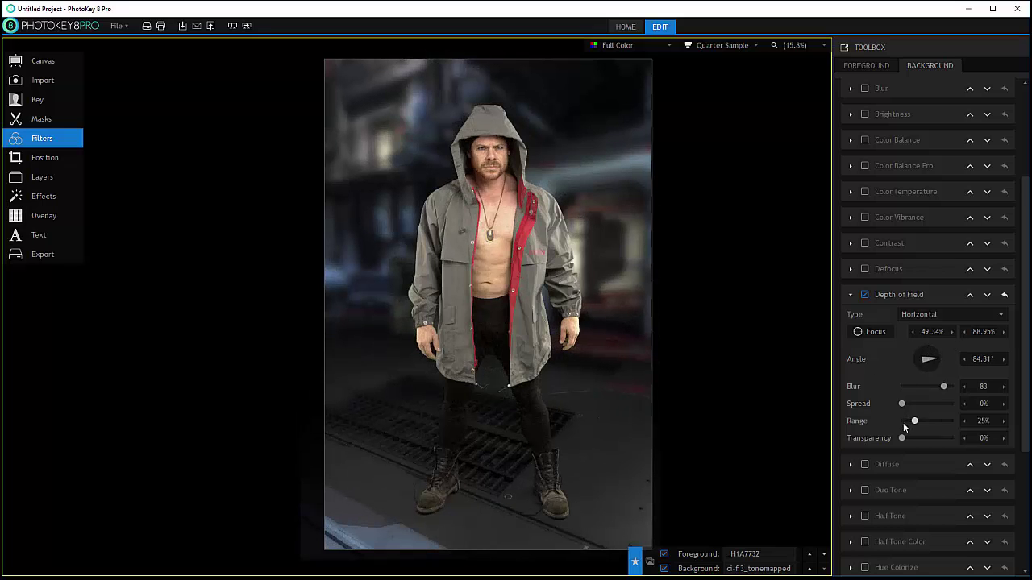
Set Depth of Field spread to 3% and range to 49%, try transparency at 40%, and switch the filter off
{"action": "left_click_drag", "start_coordinate": [901, 402], "coordinate": [926, 420]}
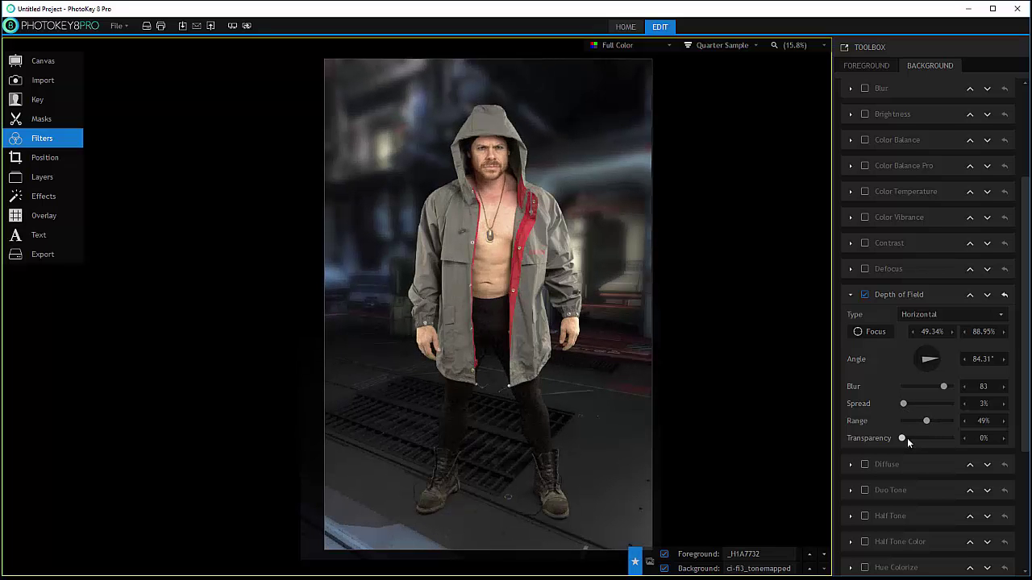
{"action": "mouse_move", "coordinate": [903, 438]}
{"action": "left_mouse_down"}
{"action": "mouse_move", "coordinate": [931, 440]}
{"action": "mouse_move", "coordinate": [922, 438]}
{"action": "left_mouse_up"}
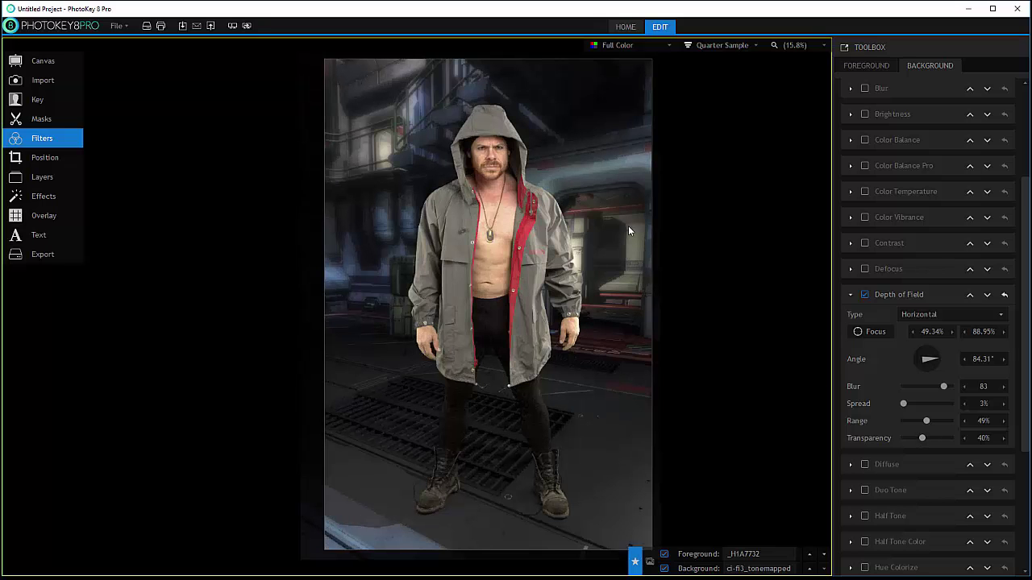
{"action": "left_click_drag", "start_coordinate": [922, 437], "coordinate": [842, 435]}
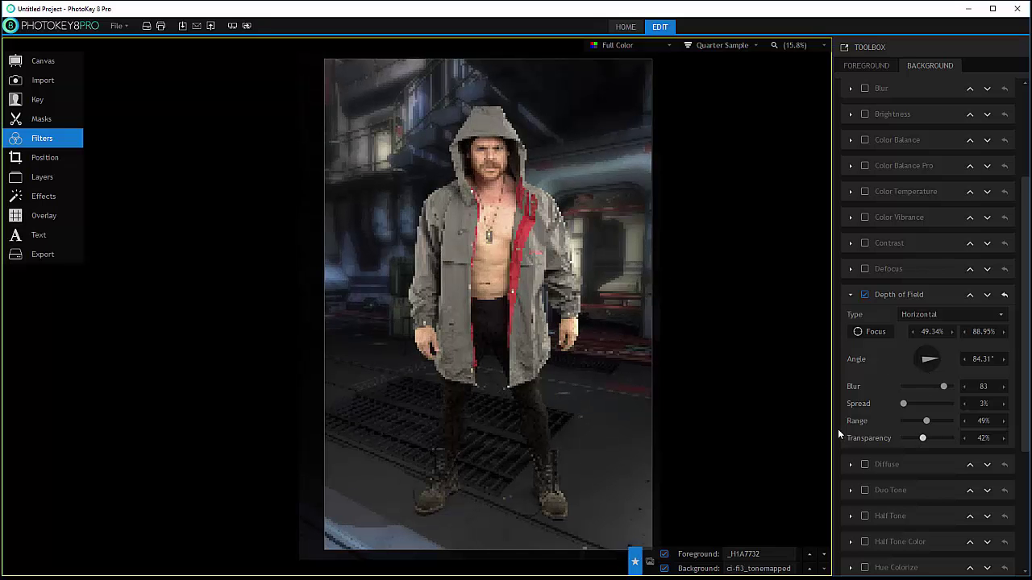
{"action": "left_click", "coordinate": [865, 293]}
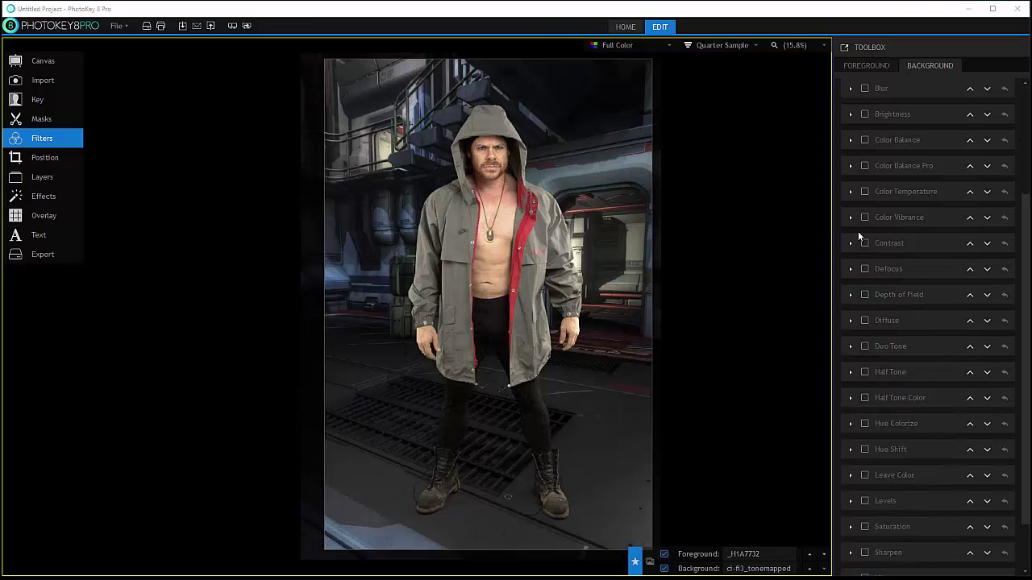
Return to the foreground filters and show the beginning of the list
{"action": "scroll", "coordinate": [899, 225], "scroll_direction": "up", "scroll_amount": 5}
{"action": "left_click", "coordinate": [867, 66]}
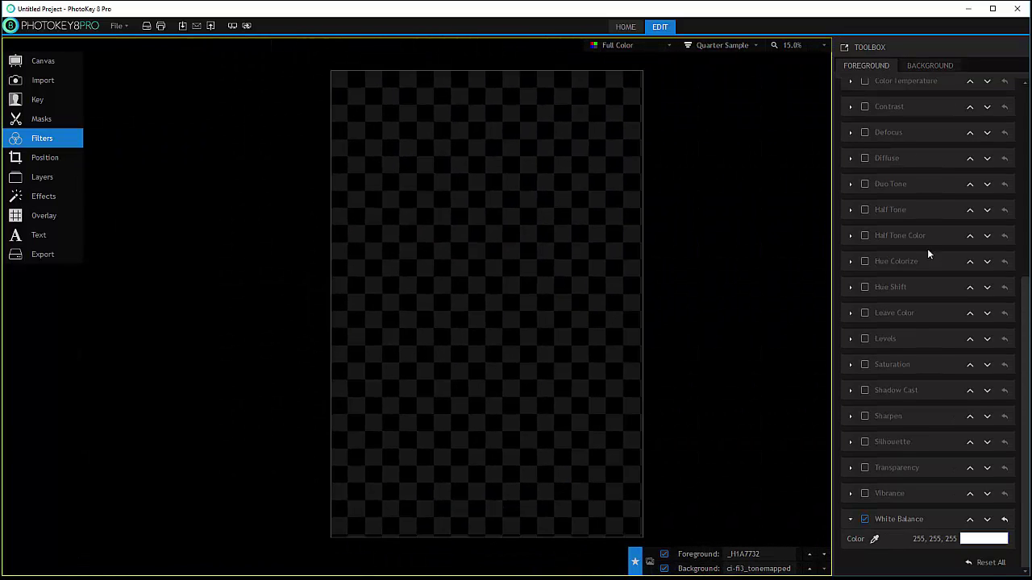
{"action": "left_click_drag", "start_coordinate": [1021, 306], "coordinate": [1021, 113]}
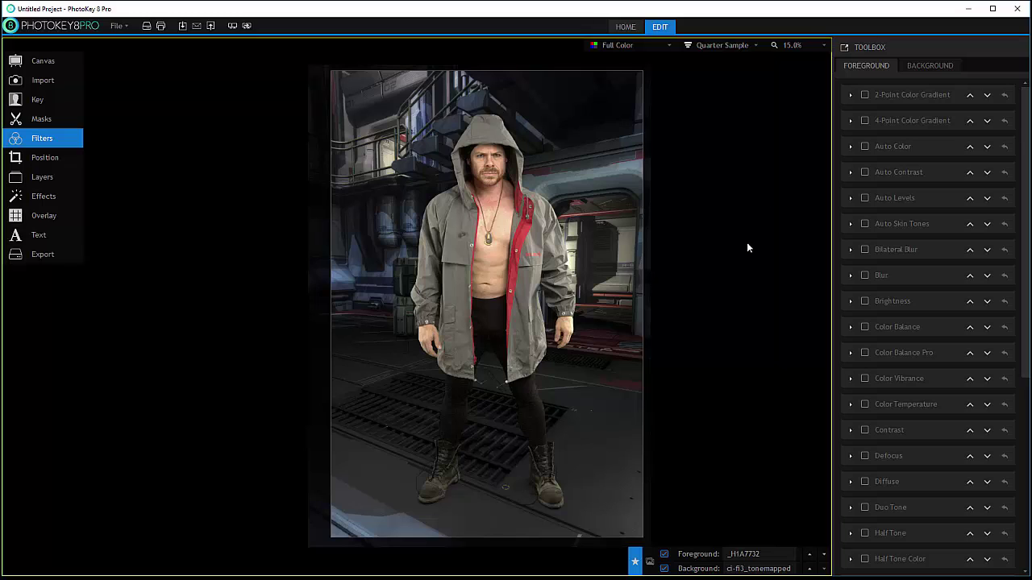